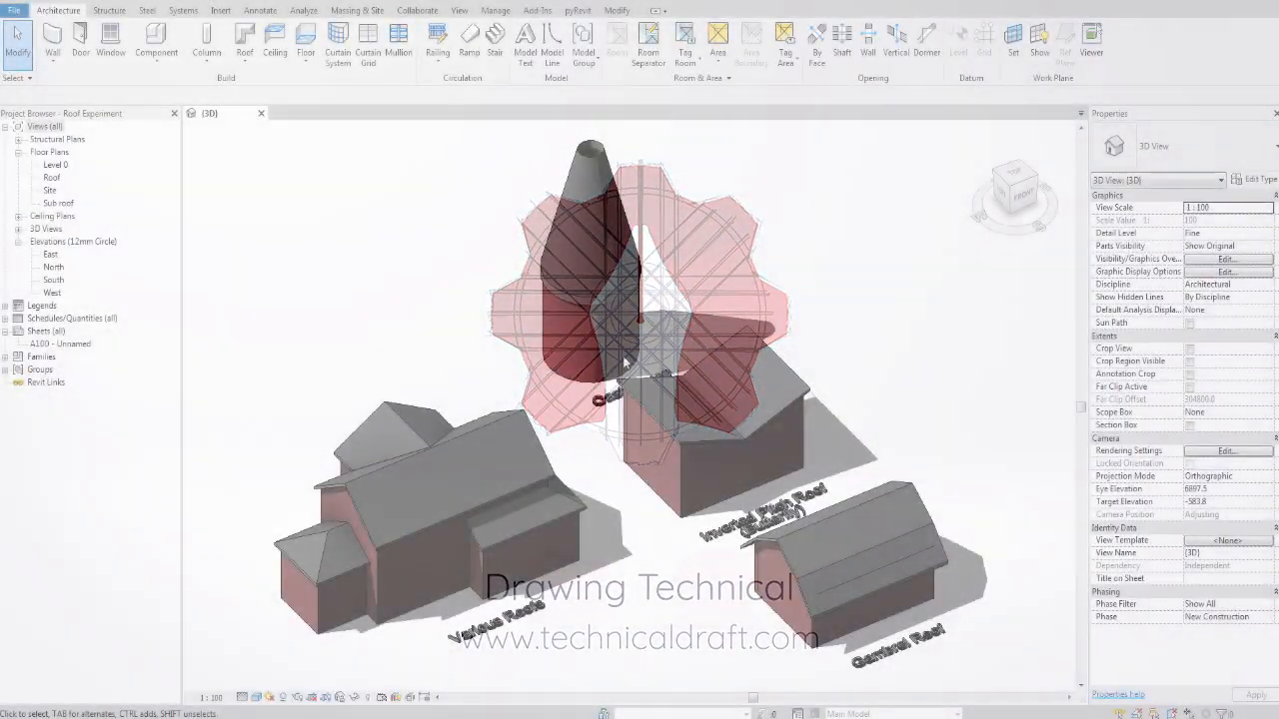
Step: Examine the Various Roofs building in the 3D view from its front and left sides
middle_click_drag(582, 389, 576, 430, "shift")
scroll(471, 499, "down", 2)
scroll(577, 431, "up", 1)
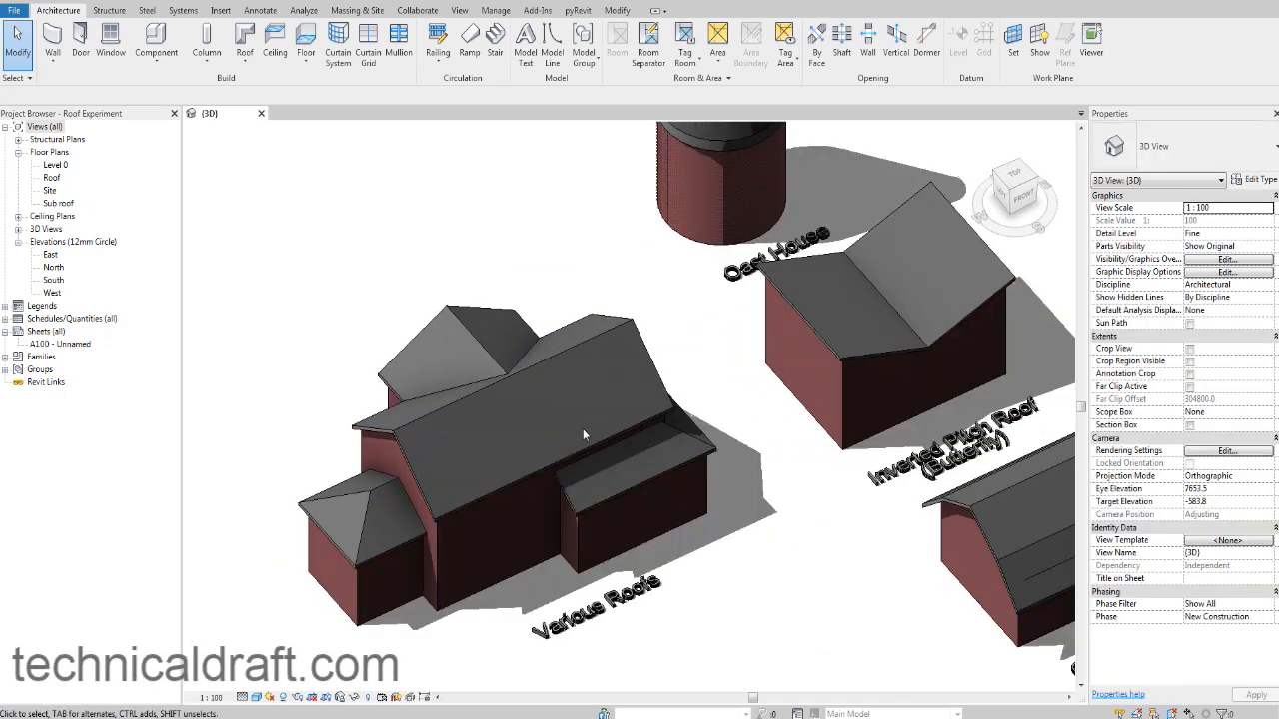
scroll(478, 474, "down", 2)
scroll(576, 431, "up", 2)
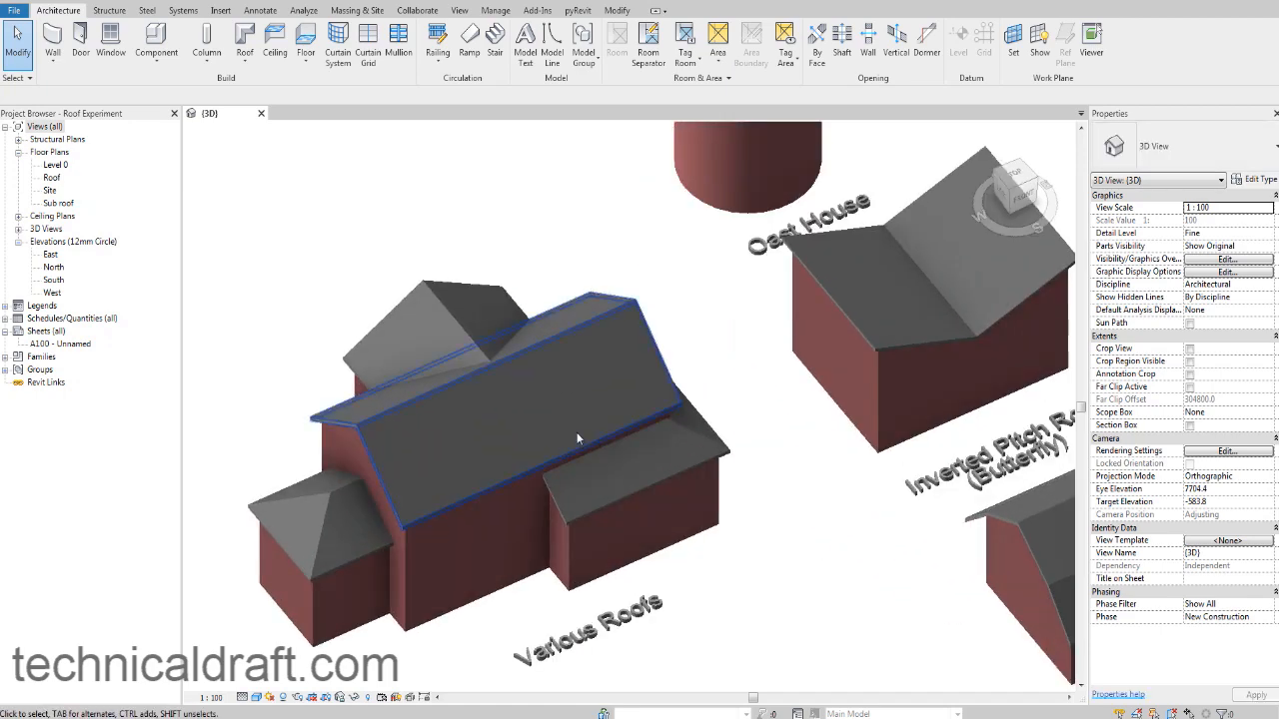
left_click(333, 487)
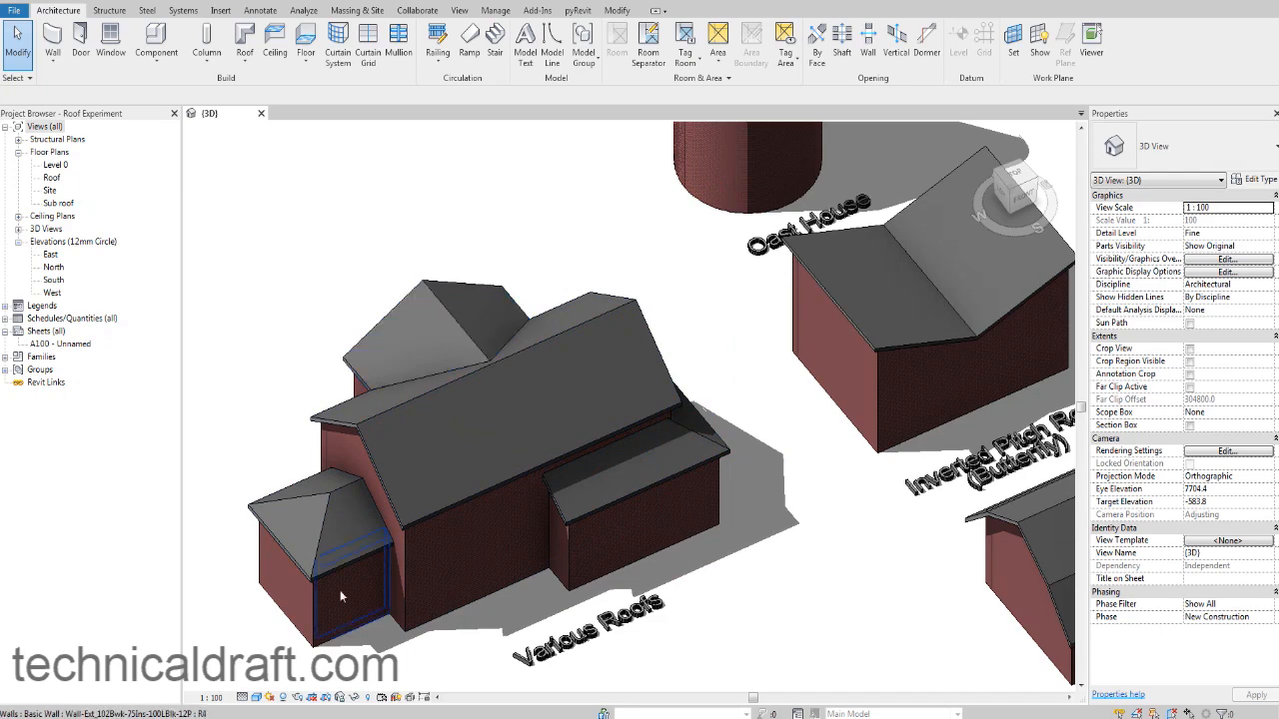
middle_click_drag(336, 542, 620, 554, "shift")
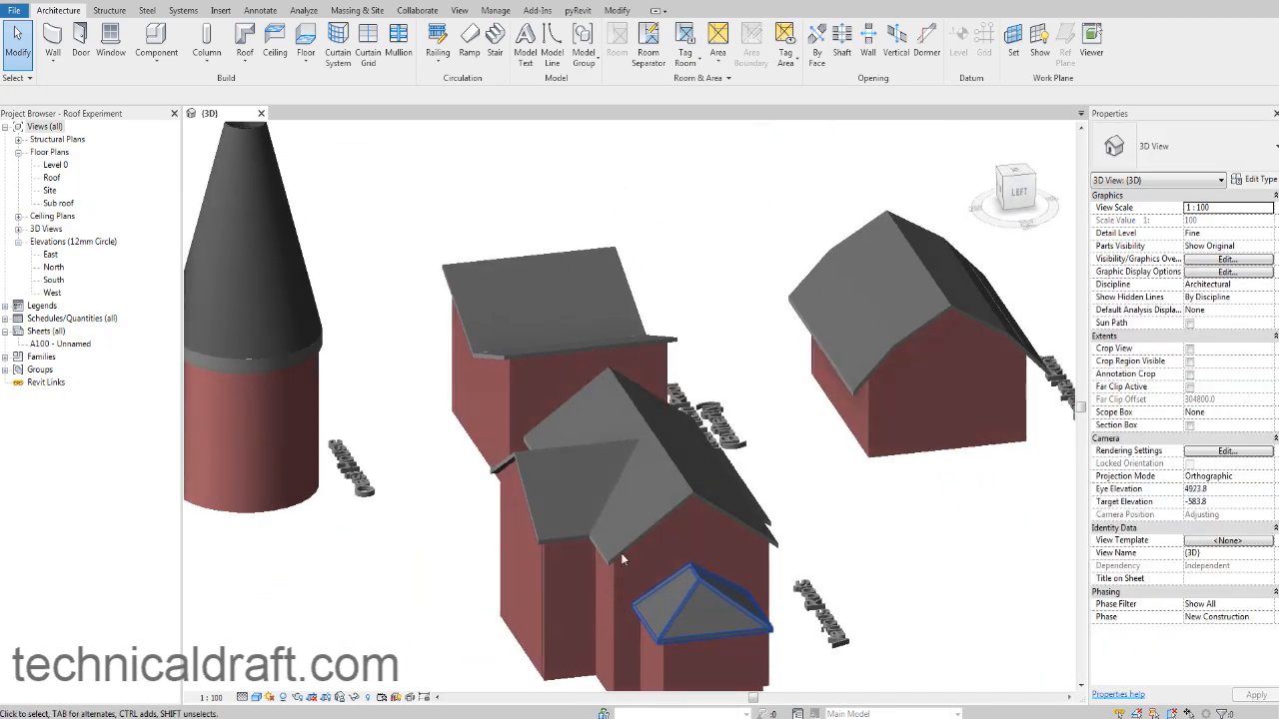
scroll(618, 460, "up", 1)
middle_click_drag(619, 461, 530, 373)
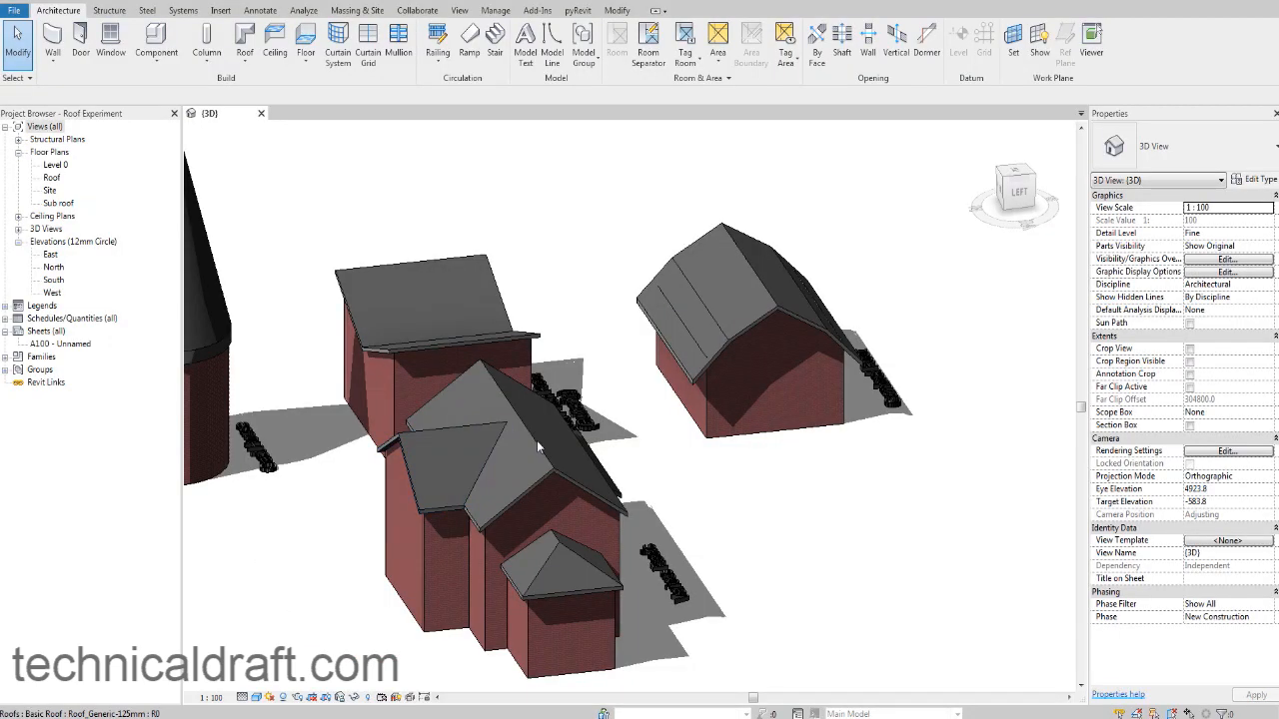
middle_click_drag(537, 440, 483, 575, "shift")
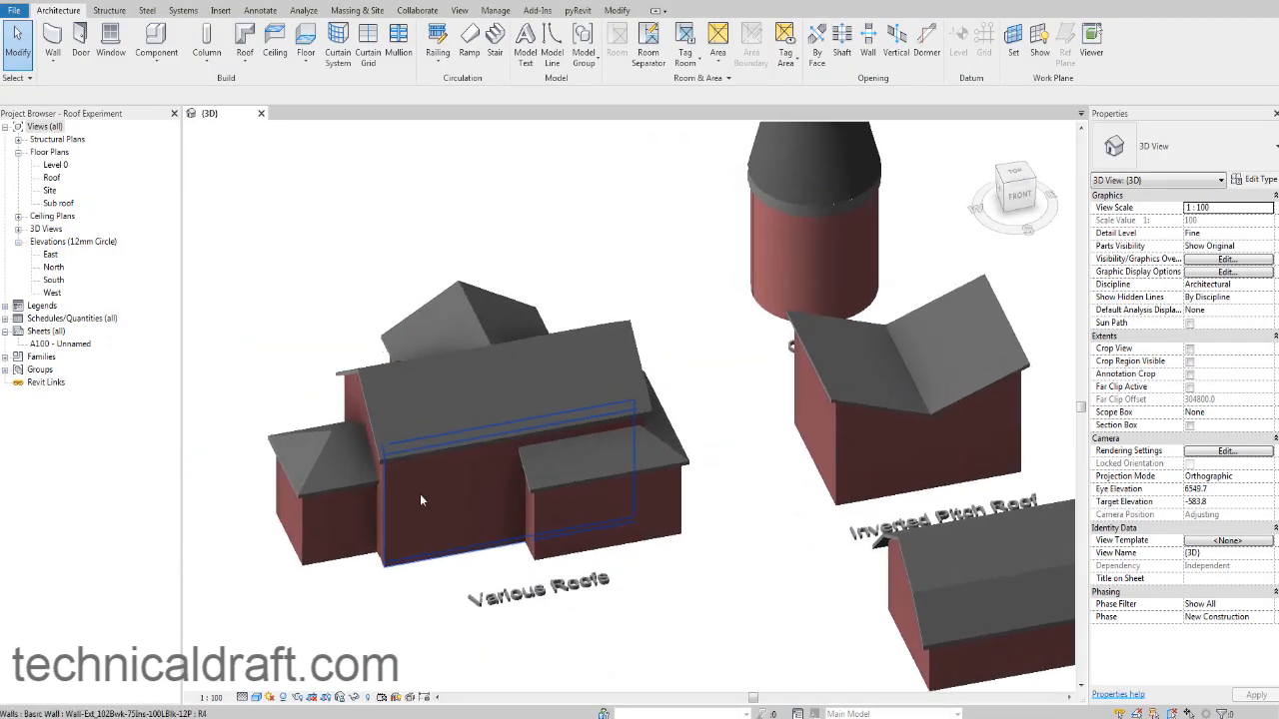
Step: Inspect the small side roof and the wraparound corner roof of the Various Roofs building up close
scroll(305, 466, "up", 4)
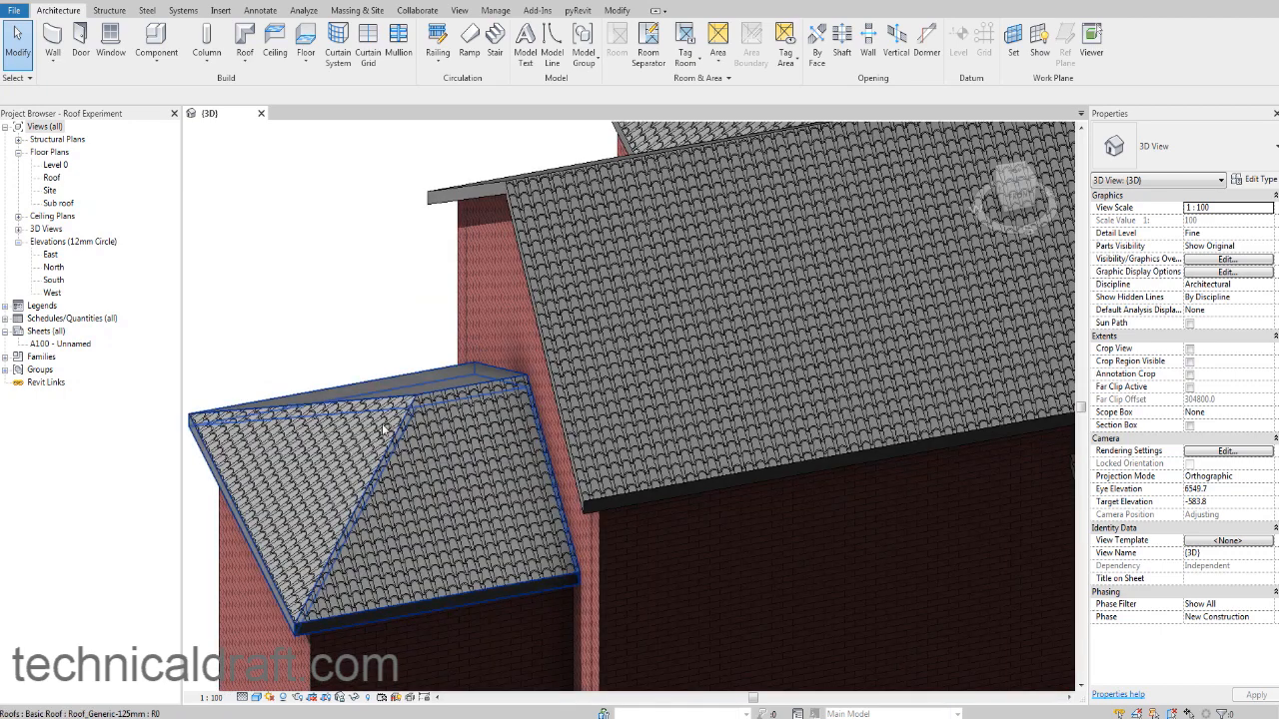
scroll(370, 450, "down", 5)
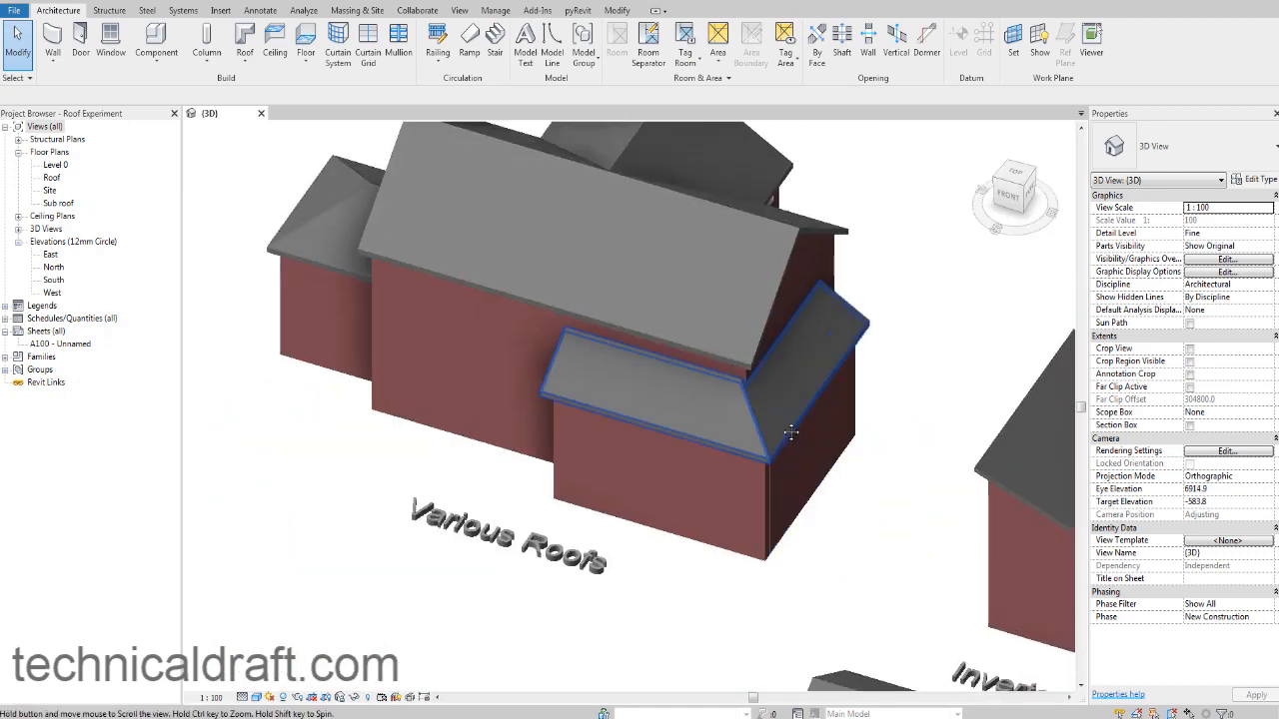
scroll(755, 437, "up", 6)
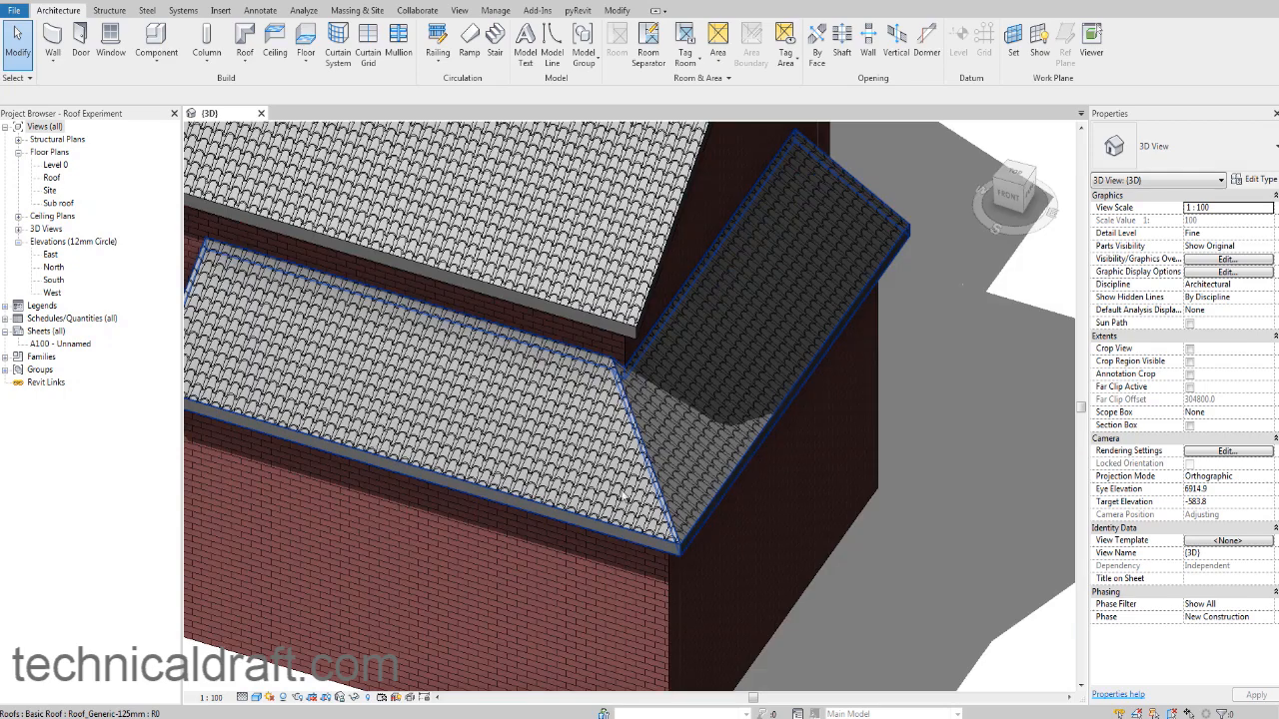
middle_click_drag(539, 441, 586, 469)
scroll(642, 504, "down", 4)
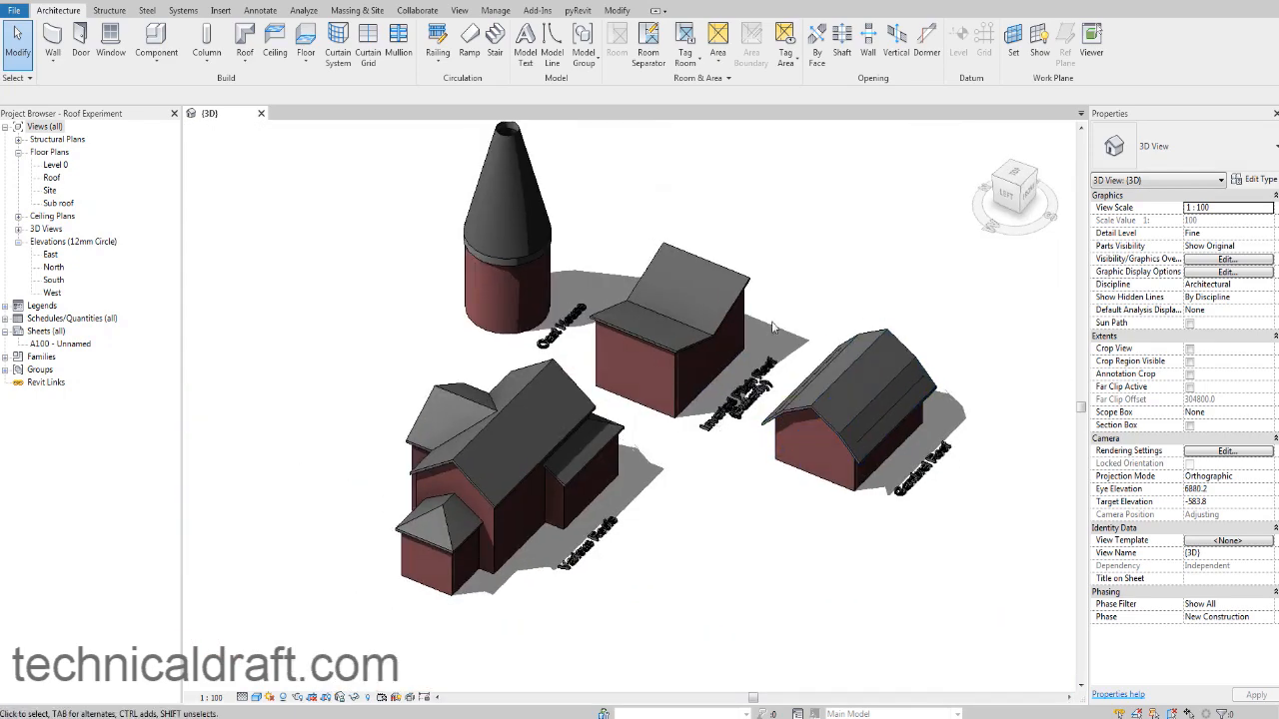
Step: Examine the conical Oast House roof from several sides and select it to view its properties
middle_click_drag(772, 328, 748, 434)
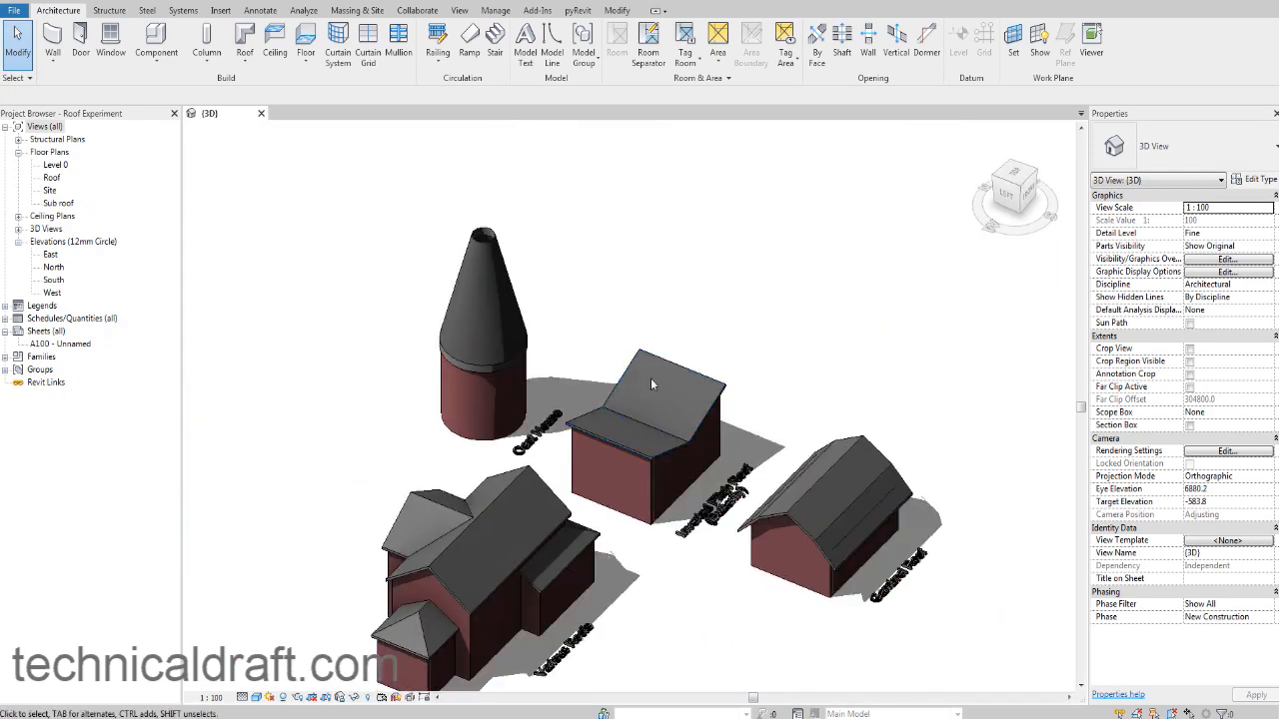
scroll(490, 314, "up", 2)
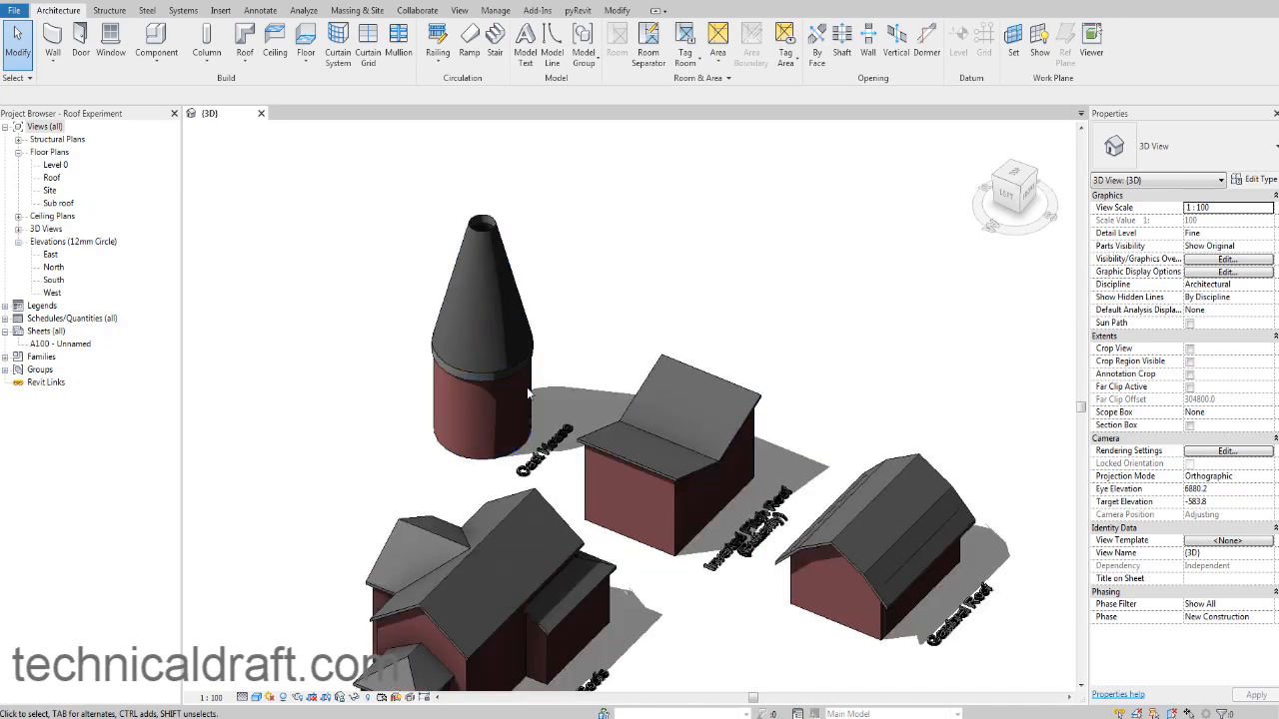
middle_click_drag(517, 383, 716, 393, "shift")
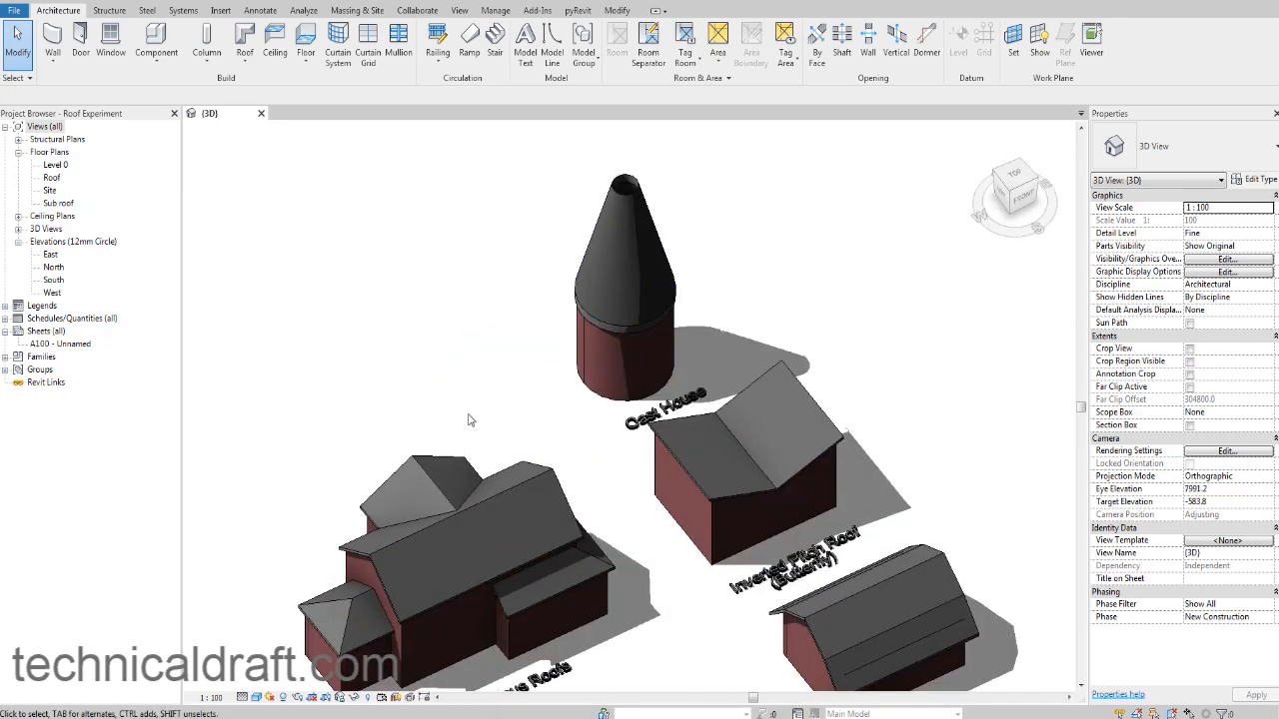
scroll(716, 393, "up", 4)
scroll(714, 392, "down", 6)
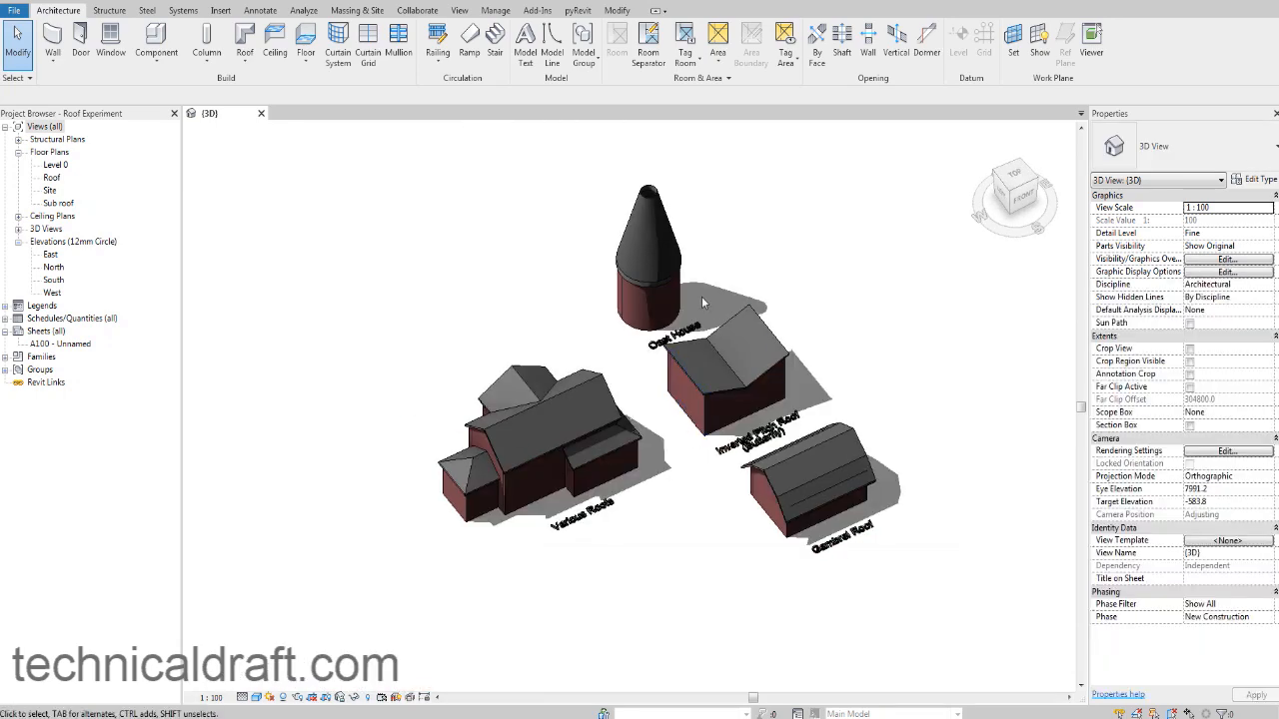
scroll(702, 296, "up", 5)
scroll(683, 402, "down", 2)
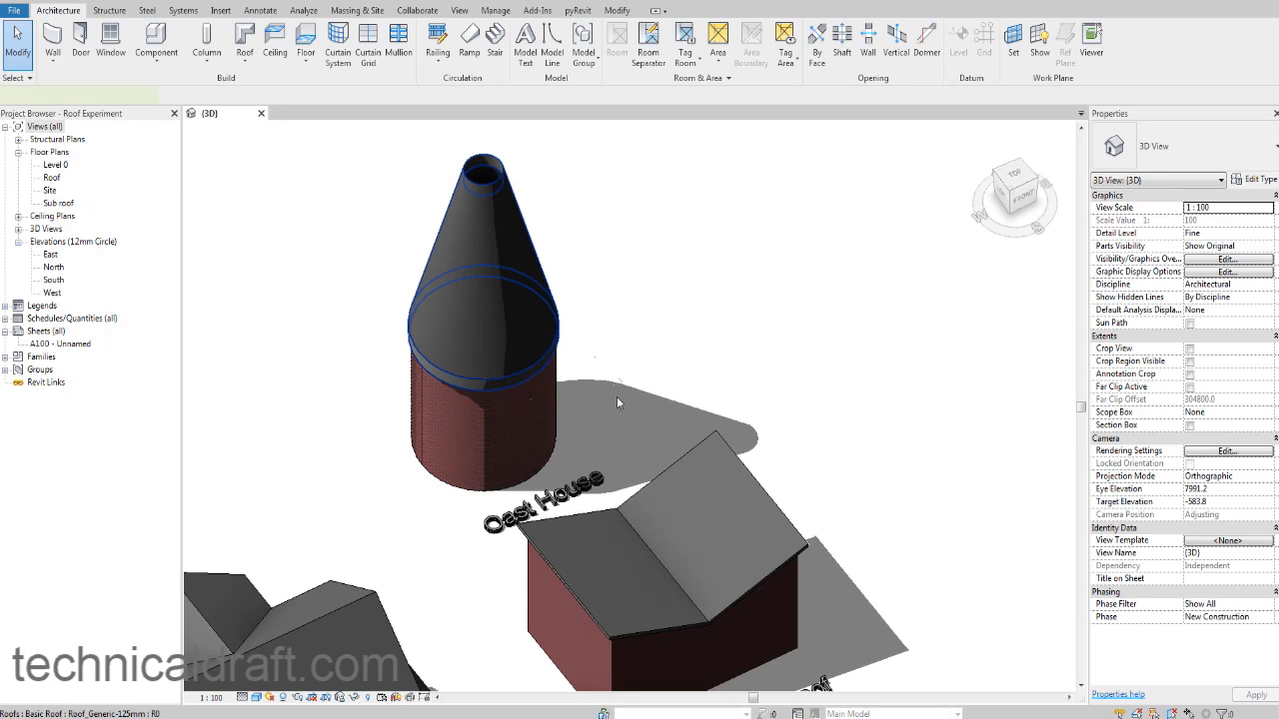
scroll(653, 436, "down", 3)
middle_click_drag(653, 436, 583, 423, "shift")
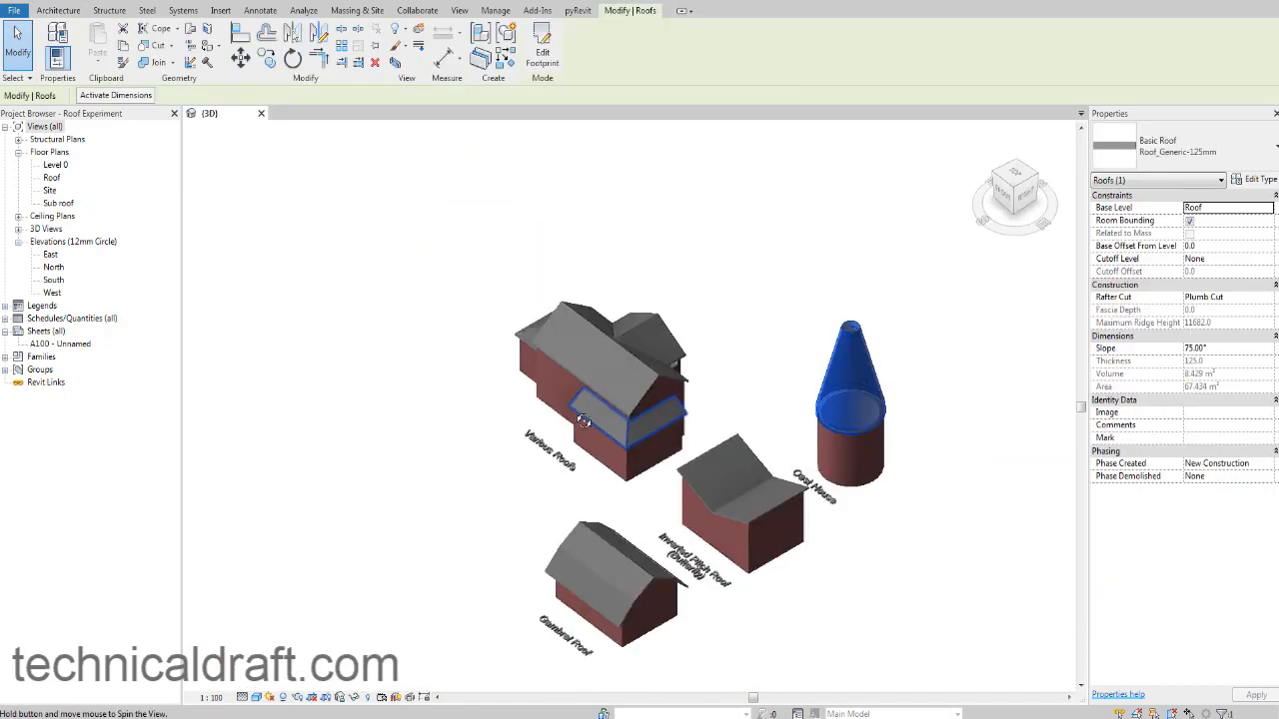
middle_click_drag(869, 439, 901, 446, "shift")
scroll(797, 419, "up", 3)
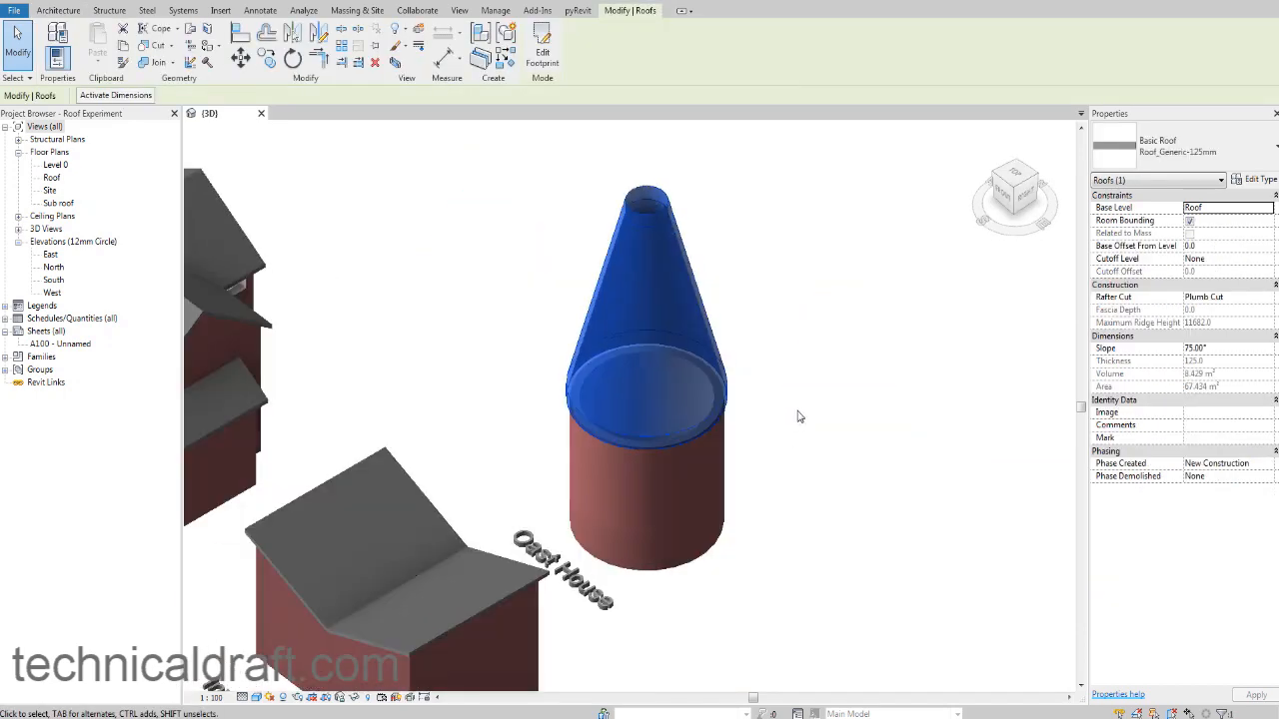
left_click(797, 420)
scroll(794, 430, "up", 2)
middle_click_drag(788, 445, 671, 411, "shift")
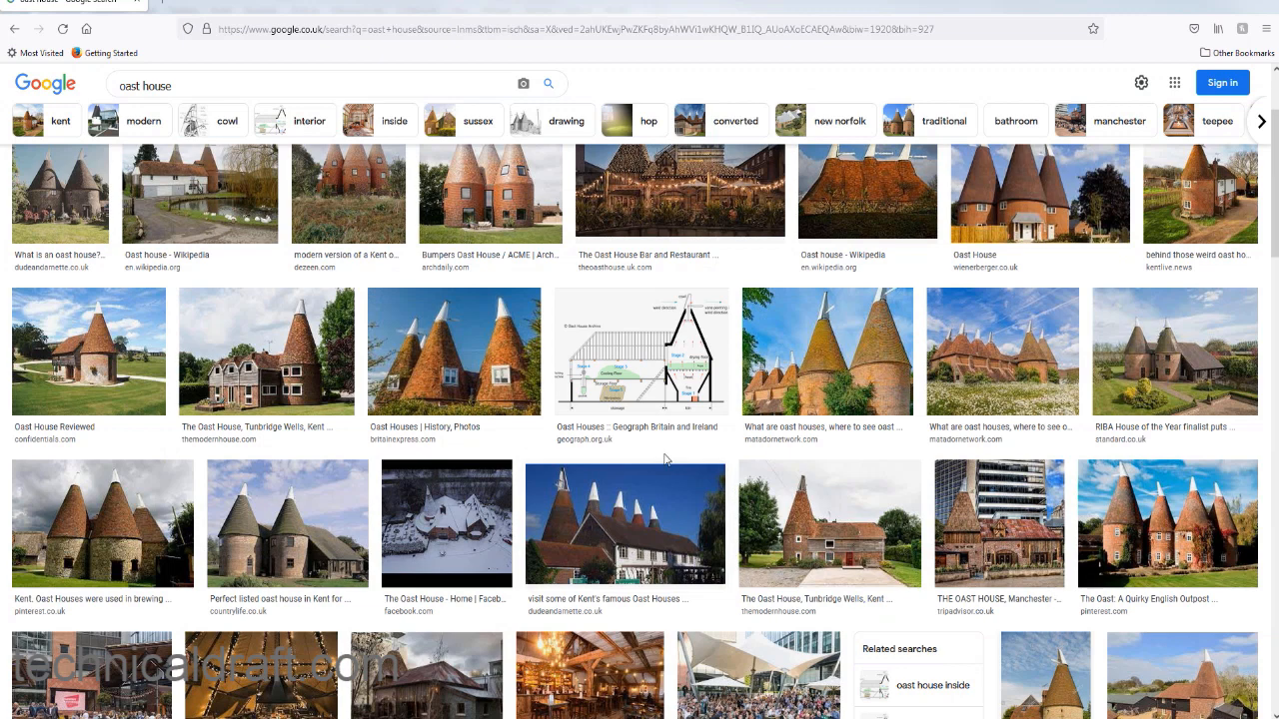
Step: Switch to the browser and study the oast house image results, opening the Geograph cross-section and the Brede Valley farming diagram
scroll(819, 436, "up", 1)
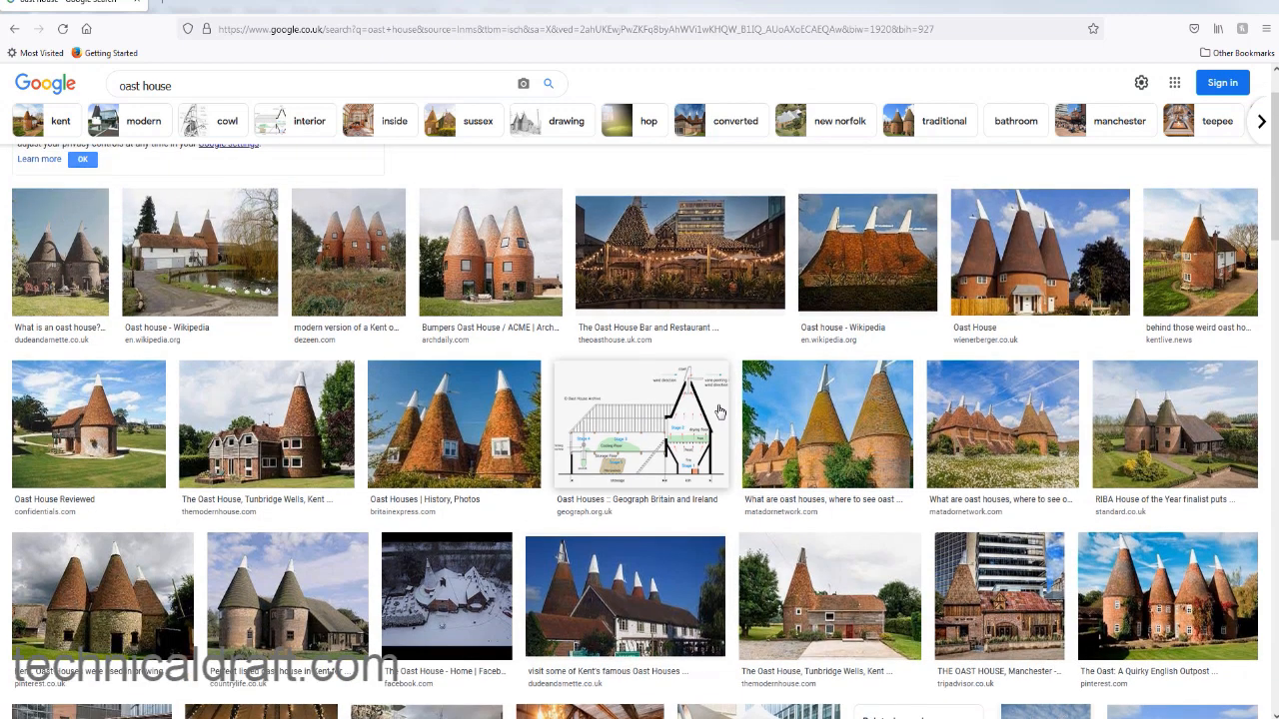
scroll(599, 444, "down", 2)
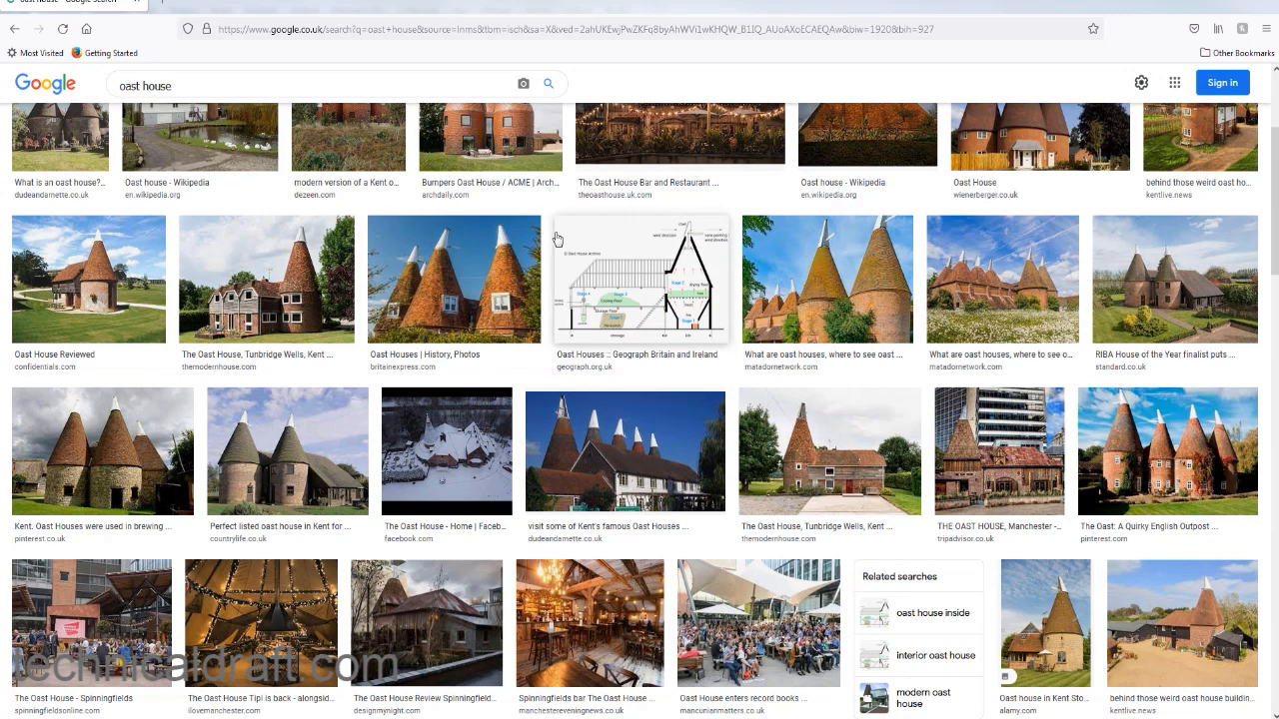
left_click(665, 289)
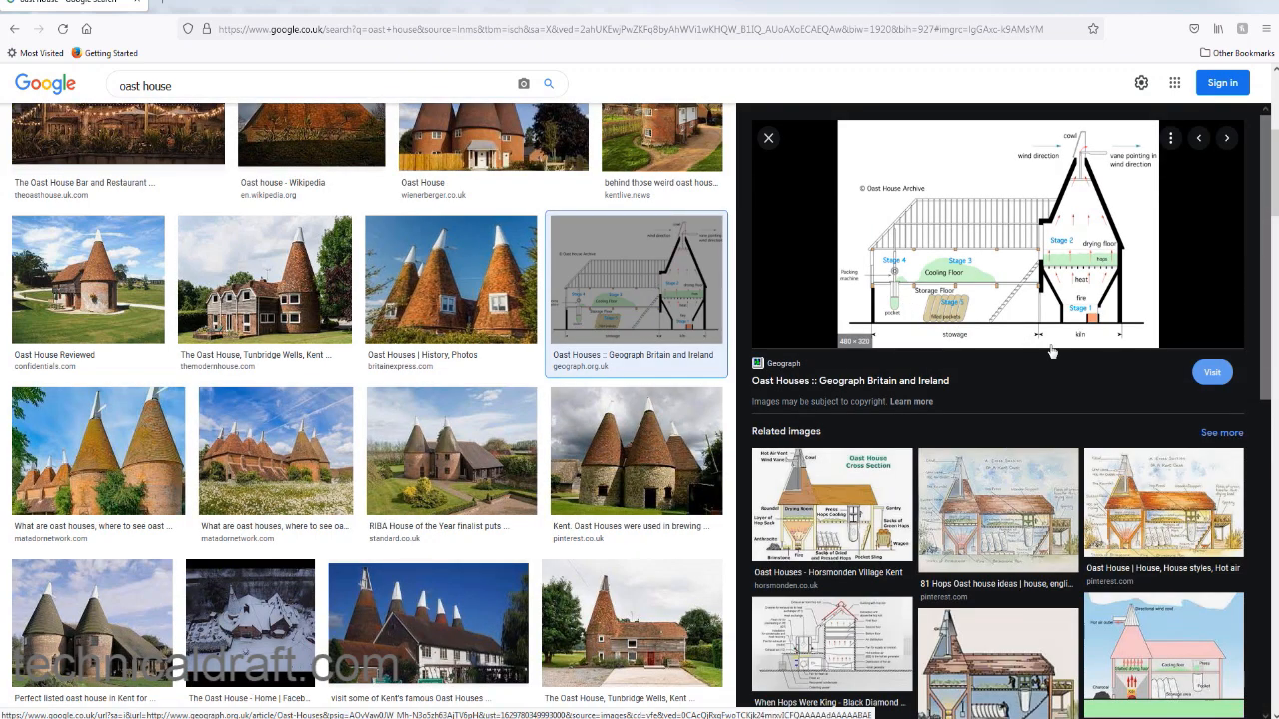
scroll(1137, 534, "down", 2)
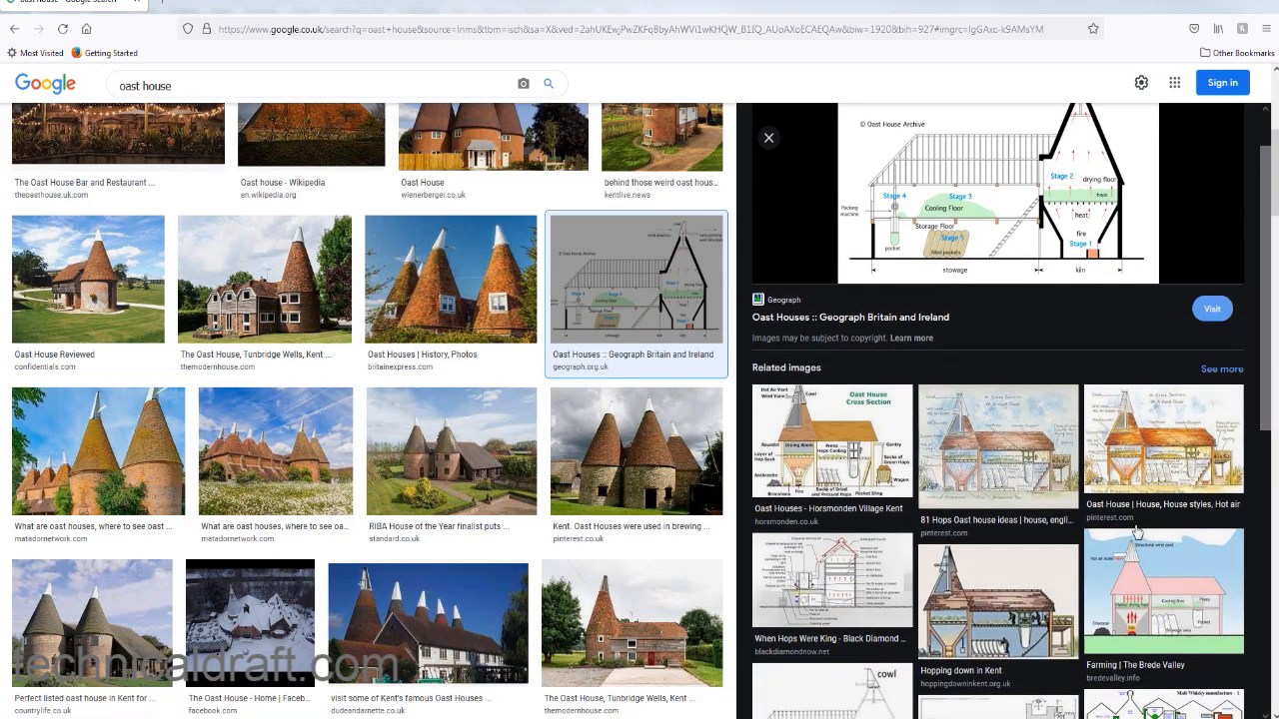
left_click(1138, 581)
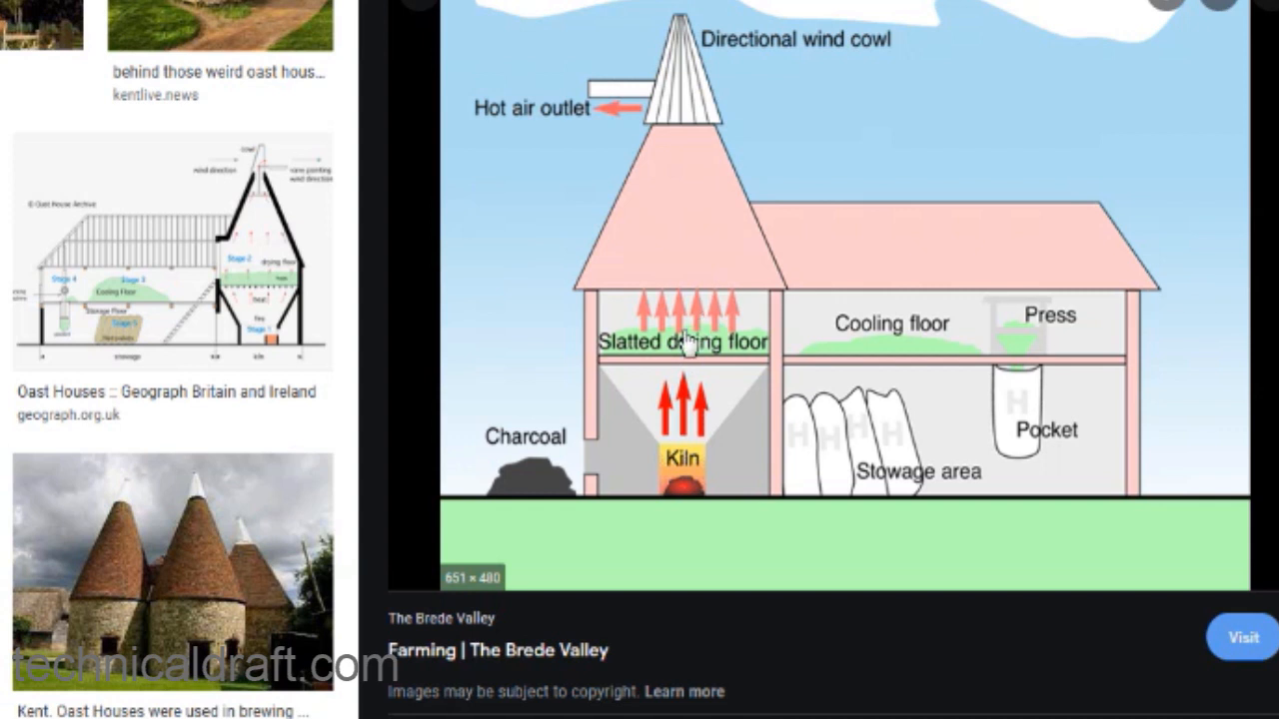
scroll(688, 342, "up", 1)
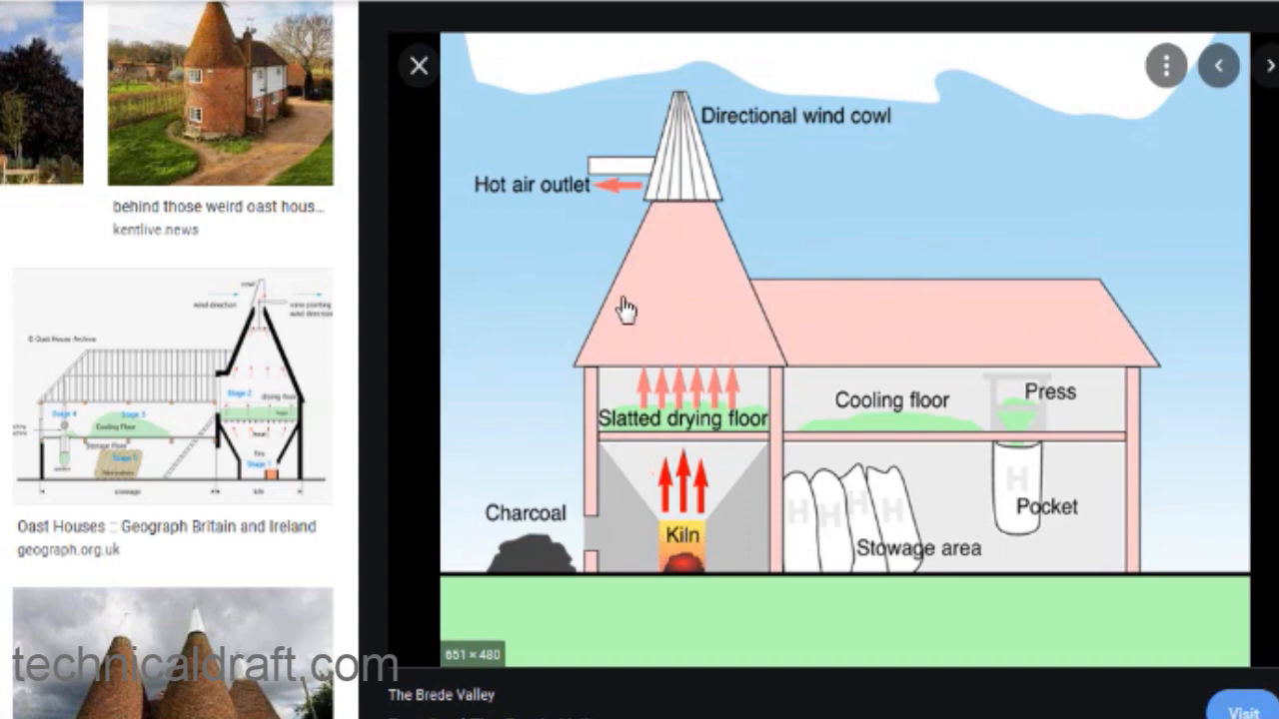
key("Right")
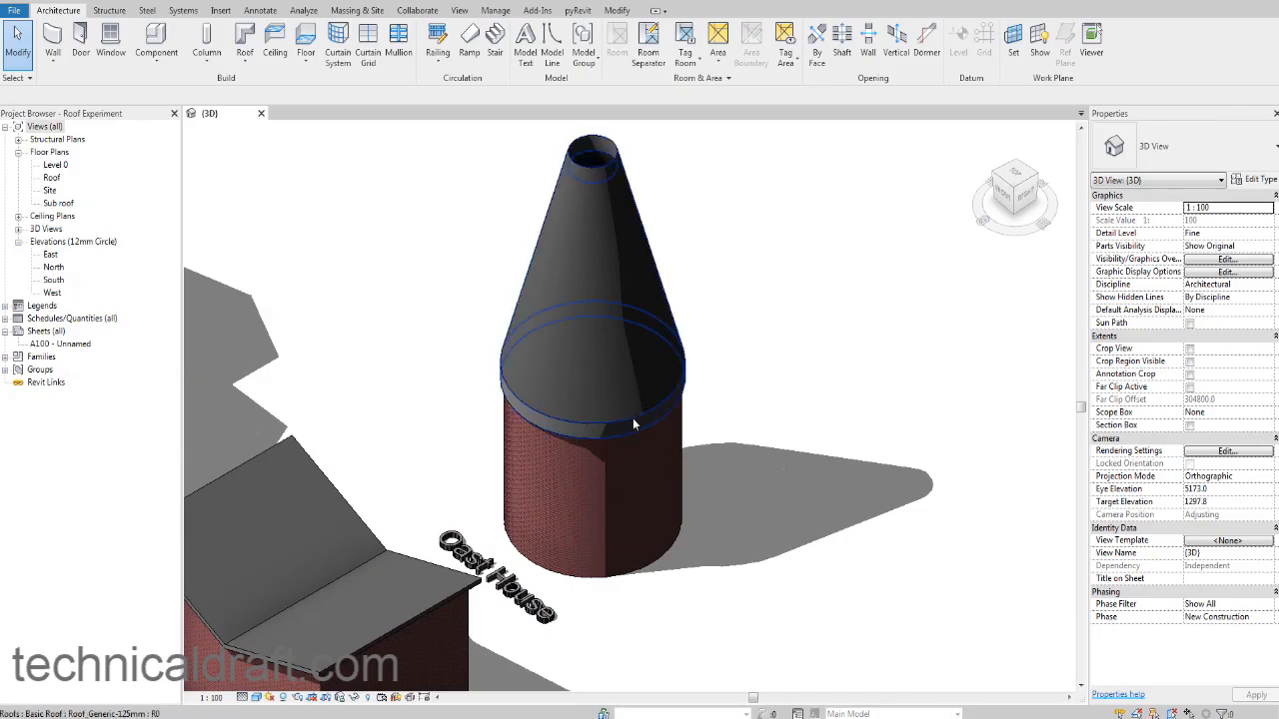
Step: Return to Revit, select the conical Oast House roof, and examine the Inverted Pitch (Butterfly) roof from several angles
left_click(631, 422)
scroll(568, 465, "down", 2)
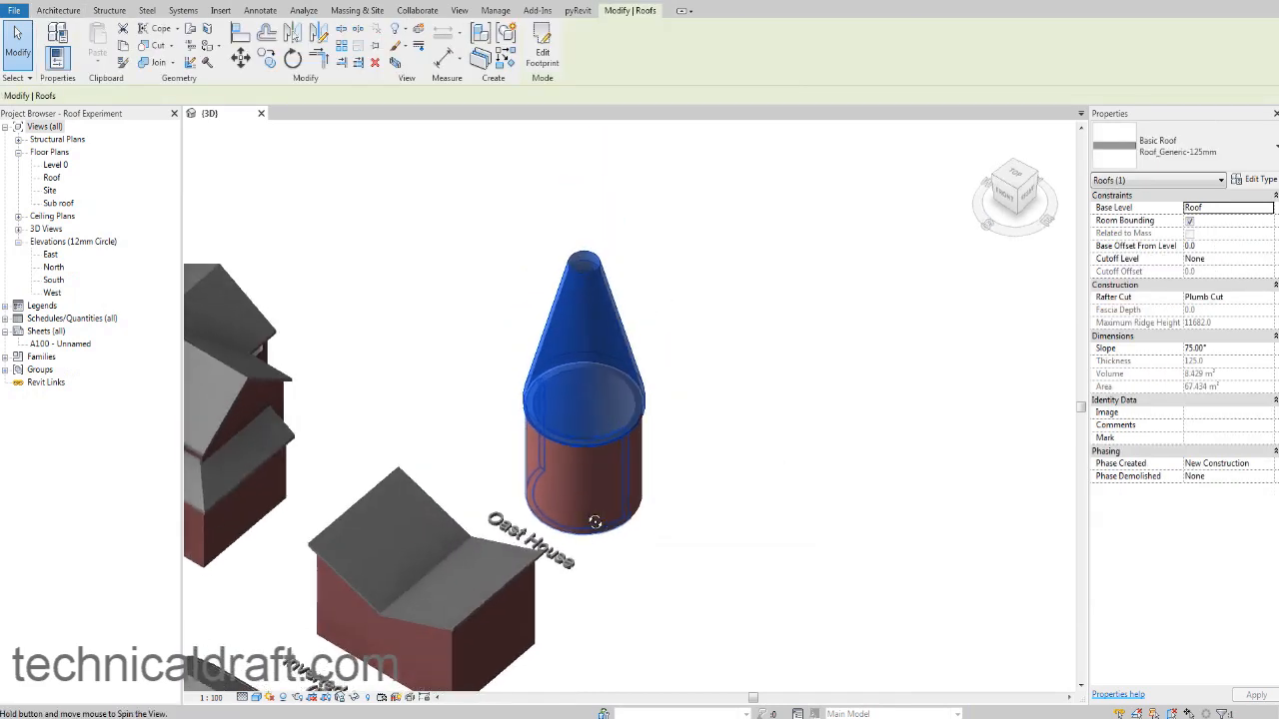
middle_click_drag(547, 511, 503, 375)
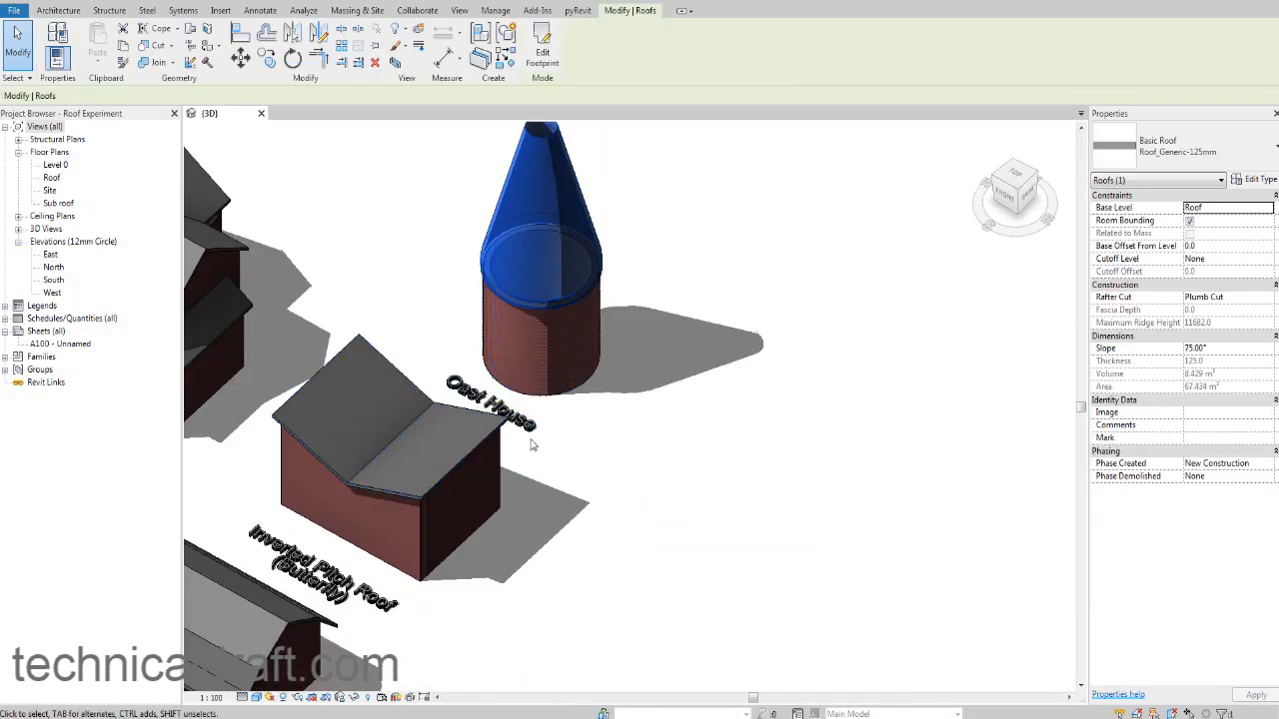
middle_click_drag(519, 461, 685, 435, "shift")
scroll(763, 483, "down", 1)
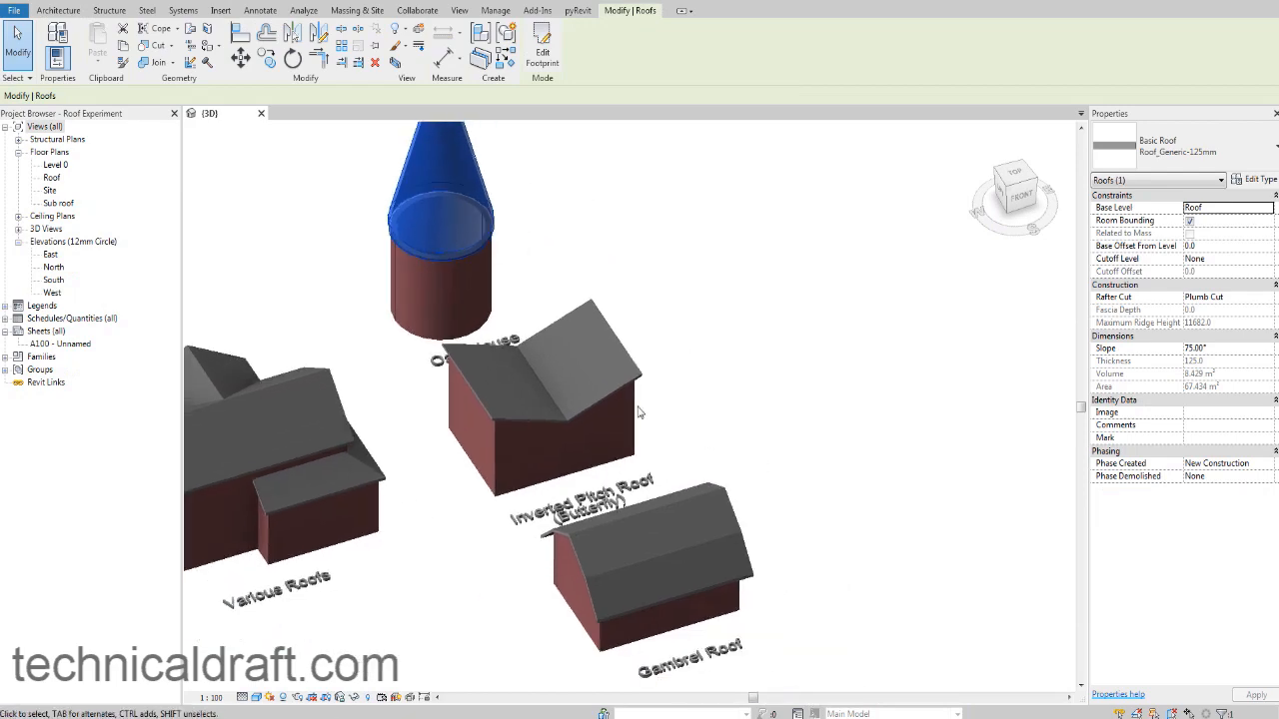
middle_click_drag(563, 431, 627, 508, "shift")
scroll(605, 462, "up", 3)
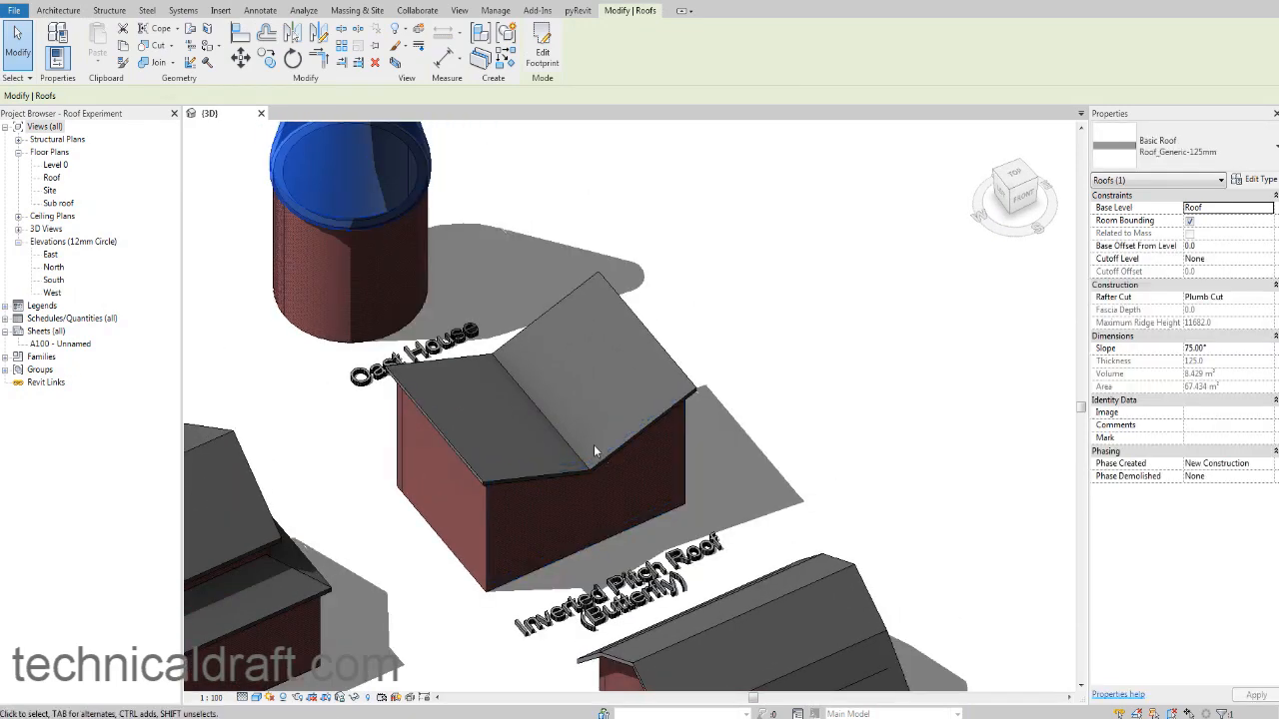
middle_click_drag(594, 444, 693, 392, "shift")
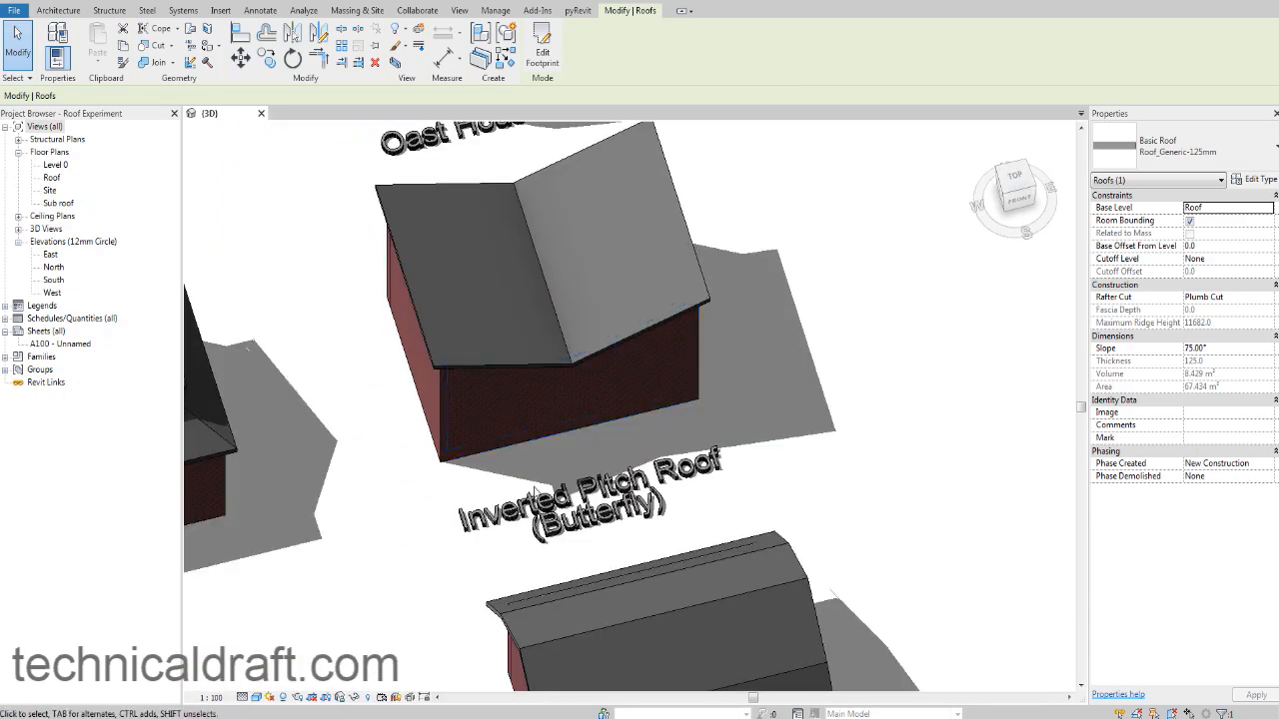
scroll(536, 545, "up", 1)
middle_click_drag(535, 546, 678, 527)
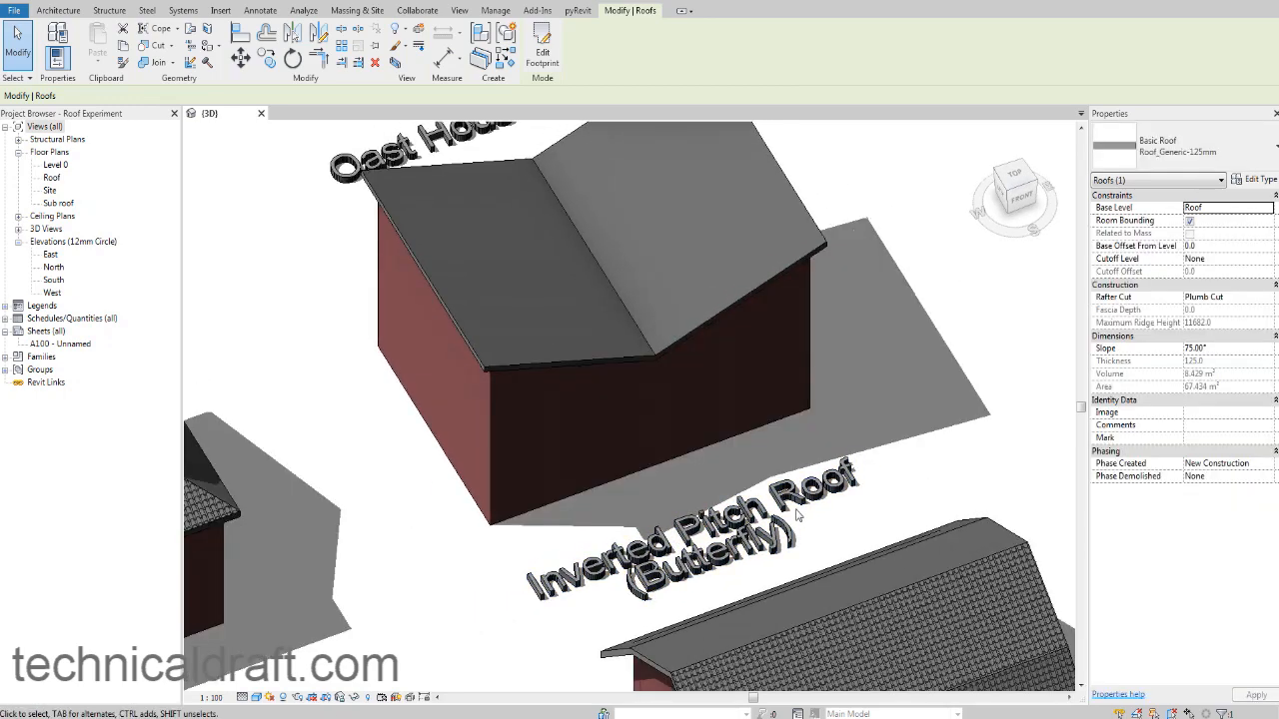
middle_click_drag(798, 520, 722, 524, "shift")
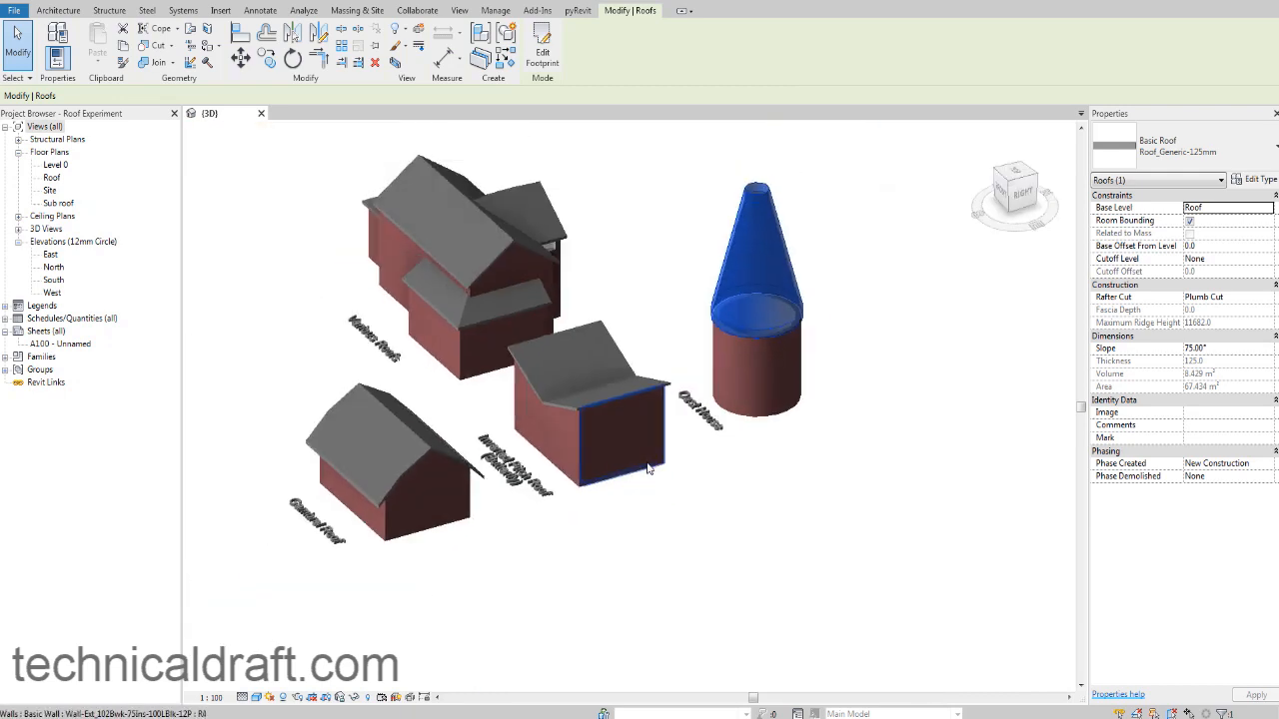
Step: Select the Gambrel Roof and inspect its profile and tiled slopes from the gable end
middle_click_drag(426, 541, 789, 417, "shift")
scroll(789, 417, "up", 5)
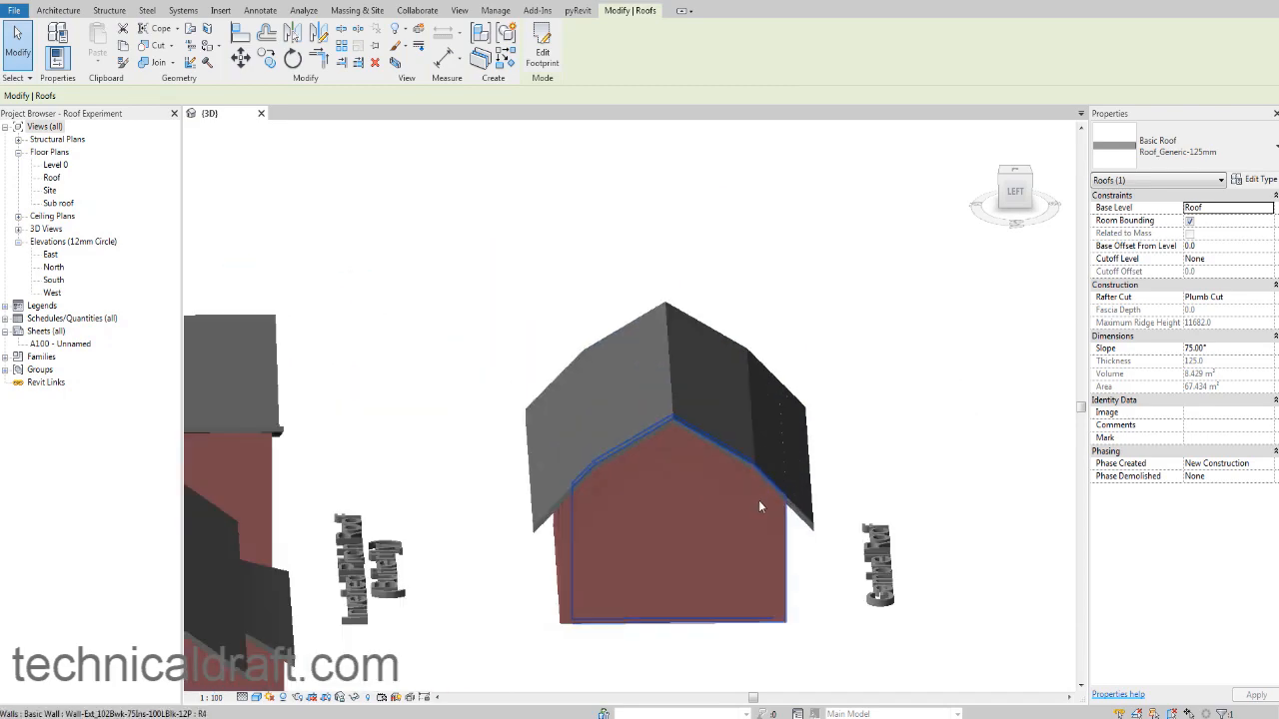
left_click(766, 479)
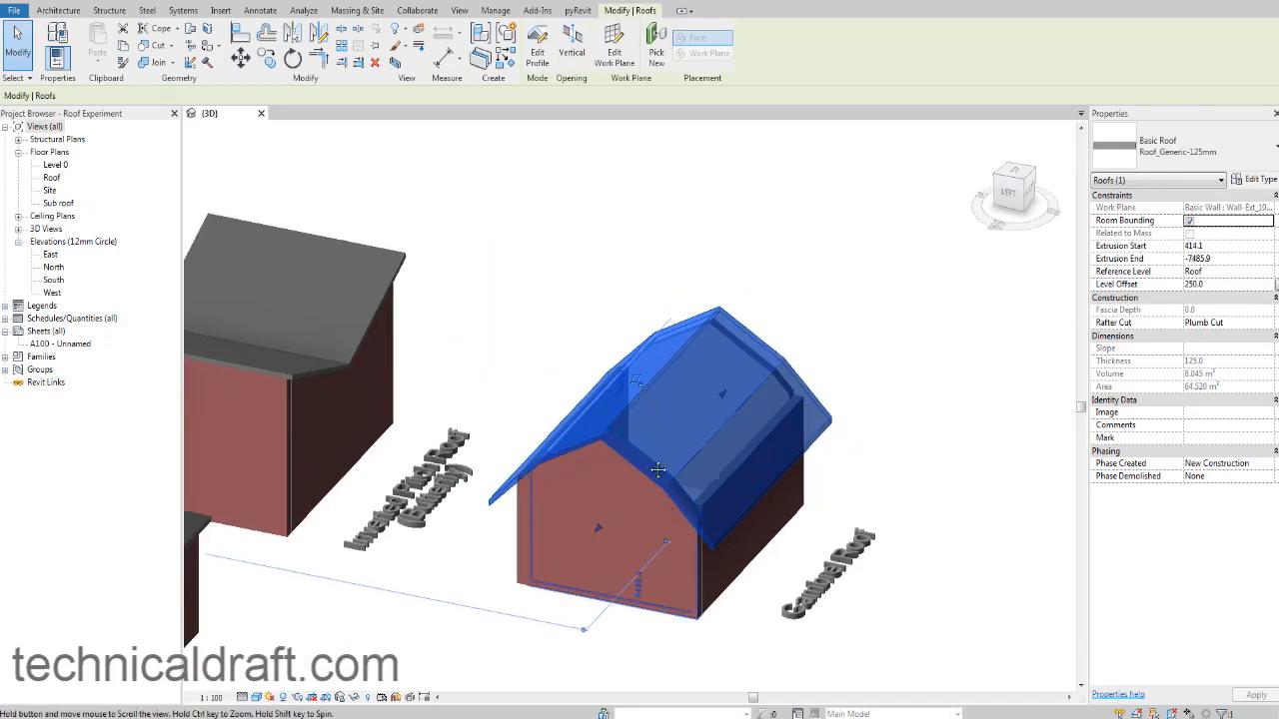
middle_click_drag(599, 470, 637, 435, "shift")
scroll(639, 434, "up", 4)
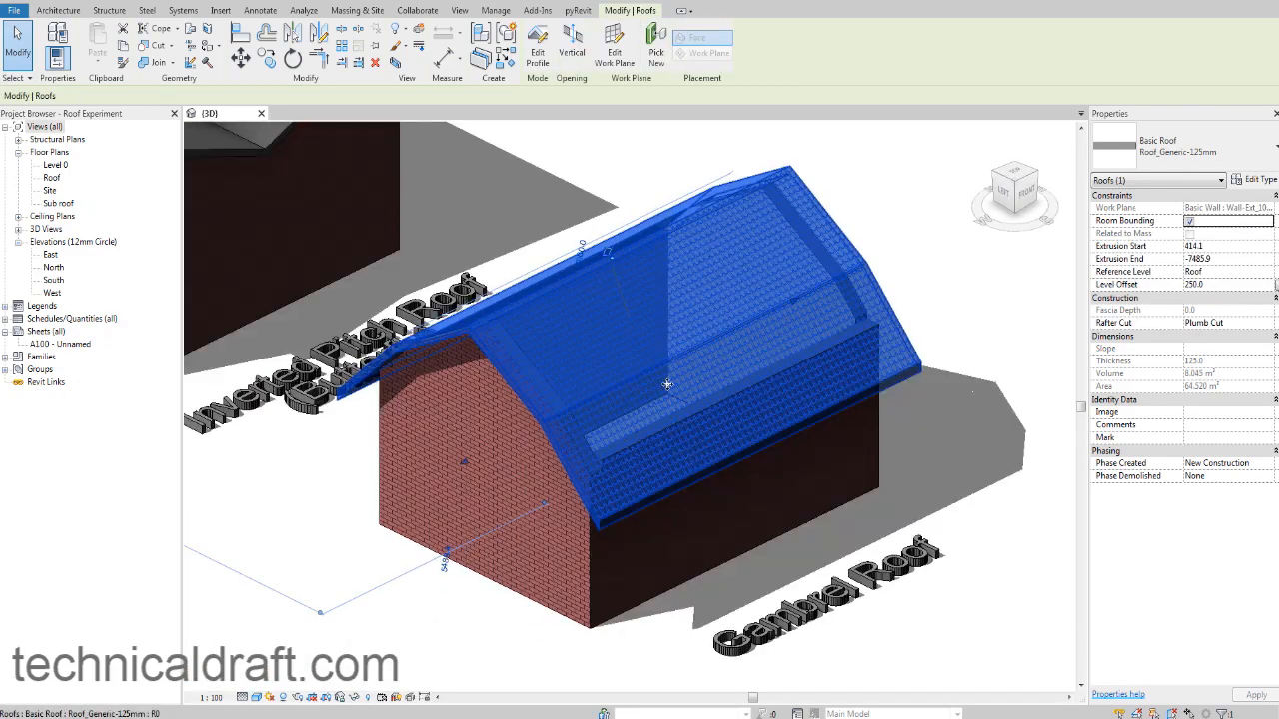
Step: Examine the Gambrel Roof's tiled slopes and brick gable from several angles, with the roof deselected
scroll(555, 379, "down", 4)
middle_click_drag(555, 379, 596, 420)
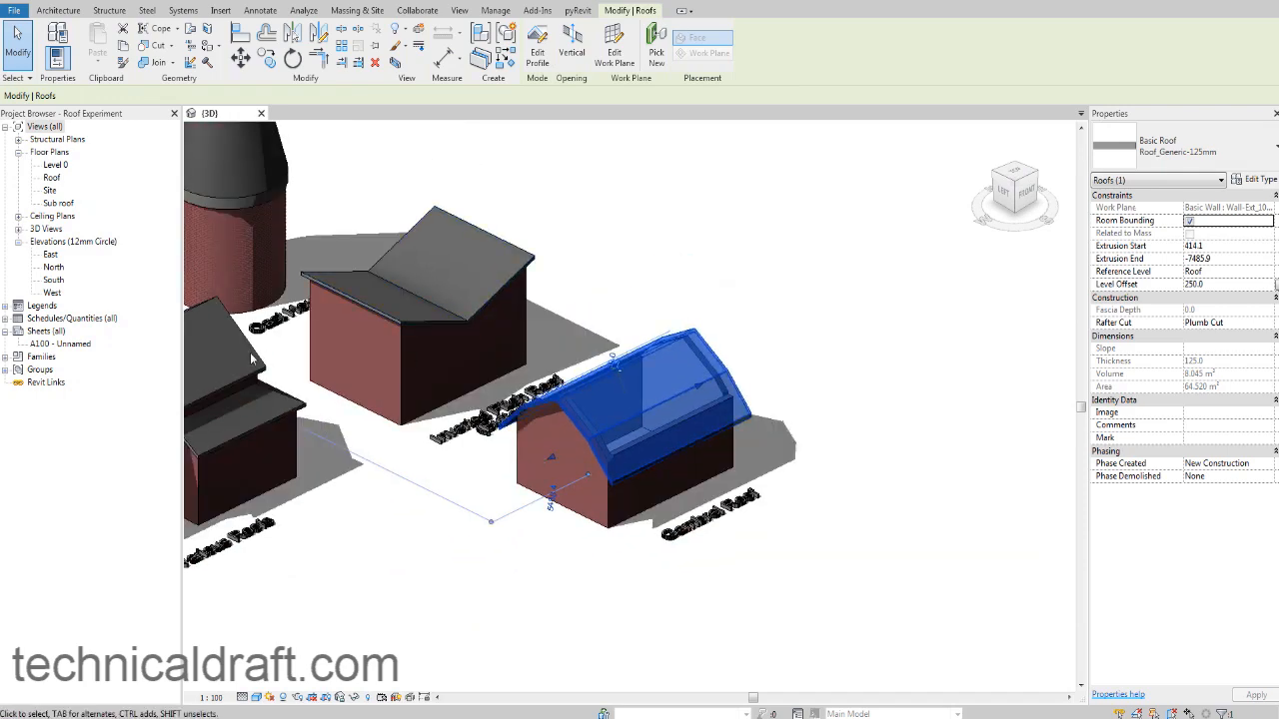
middle_click_drag(359, 415, 379, 433)
scroll(582, 435, "up", 5)
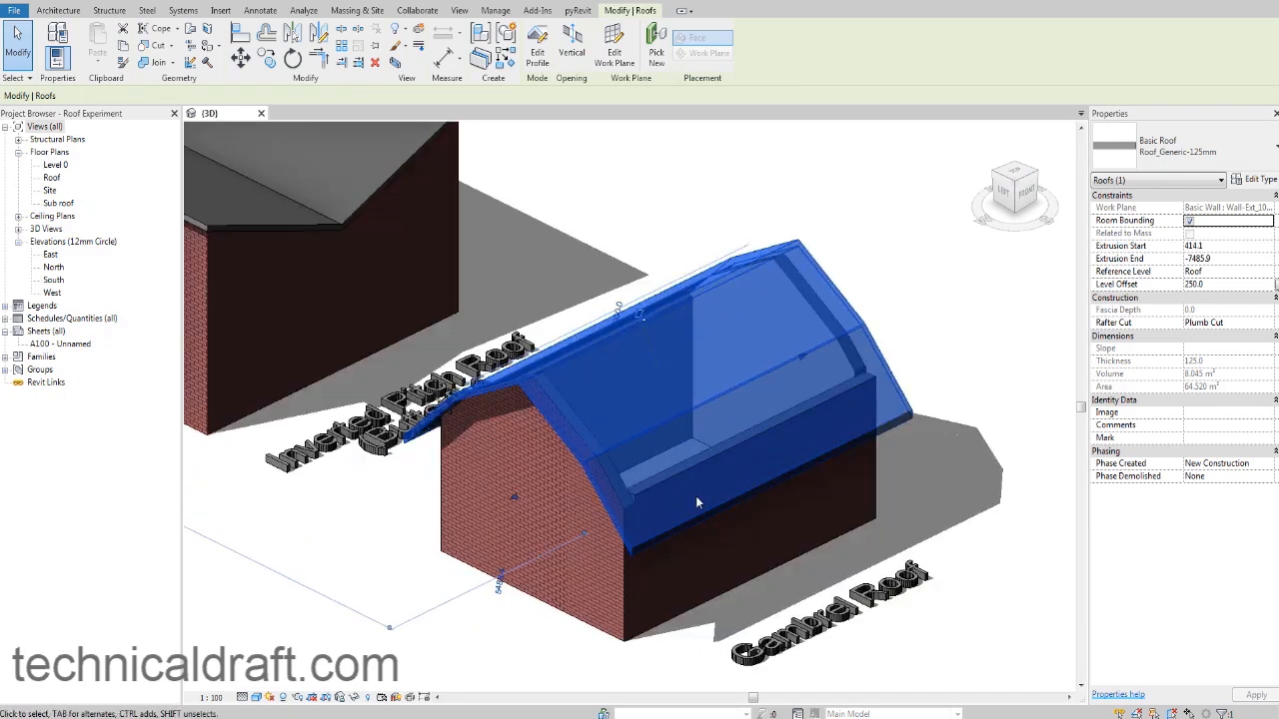
left_click(934, 474)
scroll(671, 519, "up", 2)
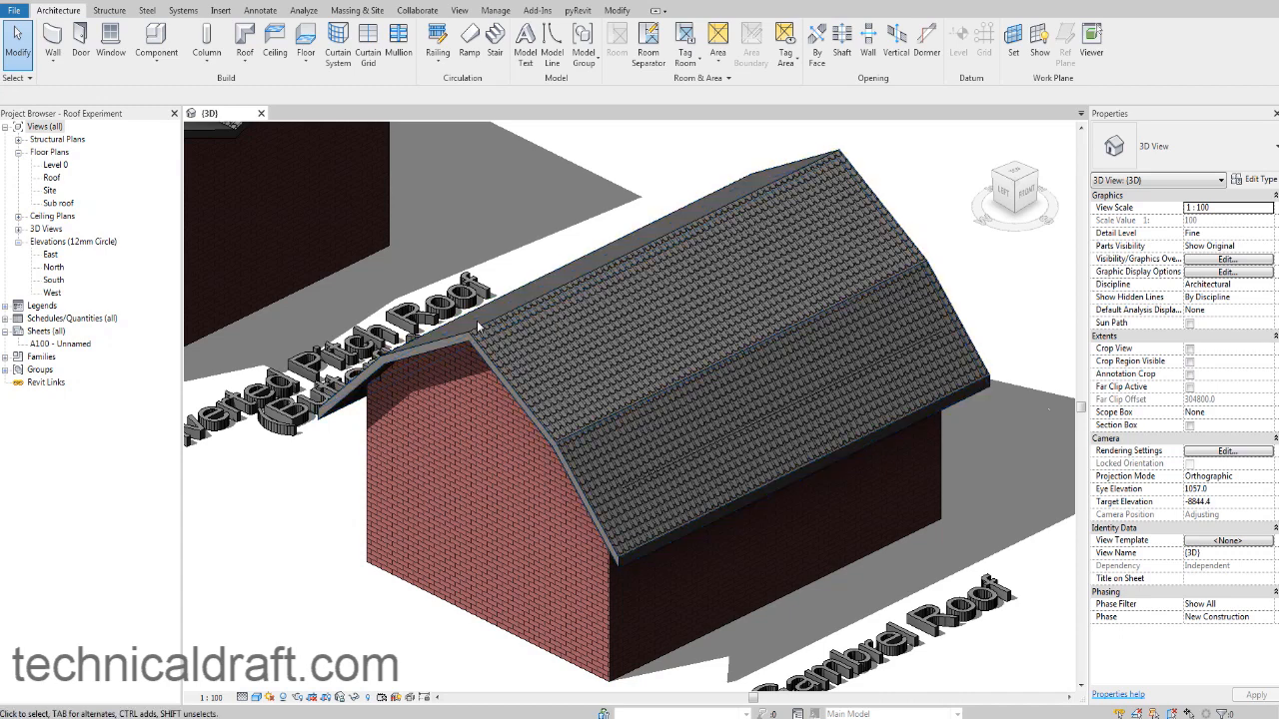
scroll(495, 382, "down", 4)
middle_click_drag(496, 381, 505, 394, "shift")
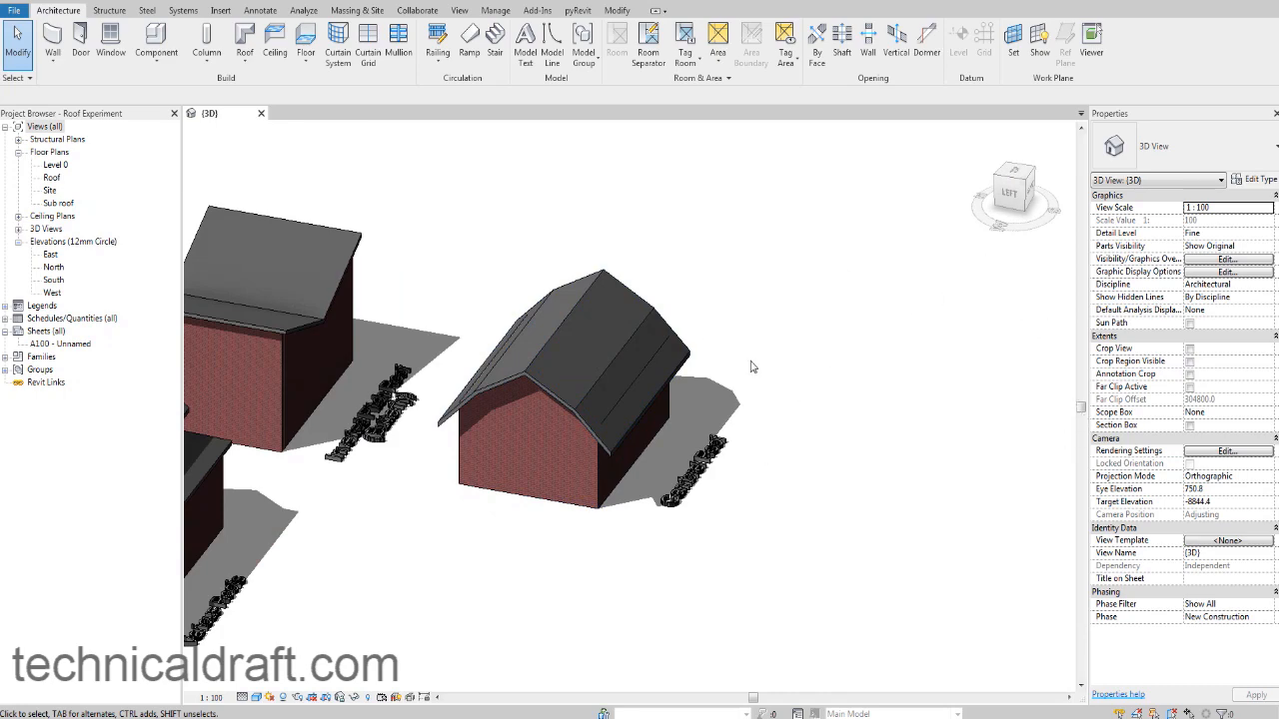
middle_click_drag(619, 380, 538, 429, "shift")
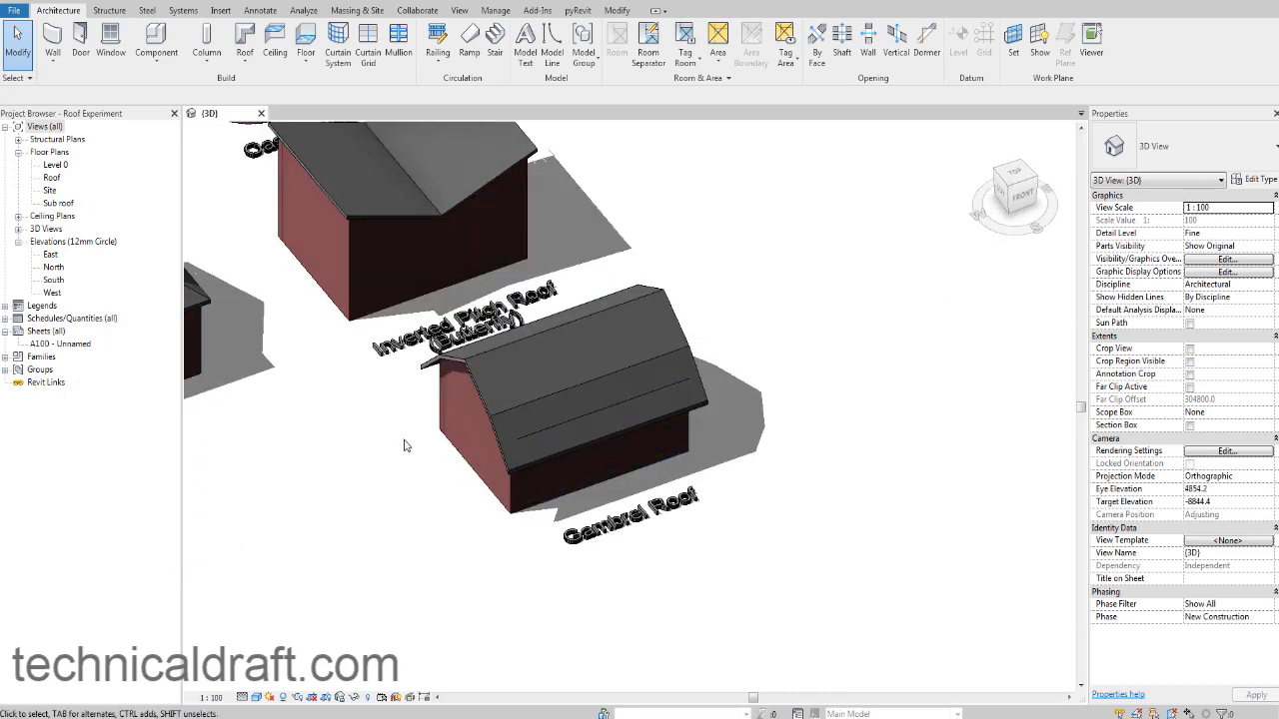
Step: Open the footprint sketch of the small hipped side roof on the Various Roofs building and inspect its boundary in top view
middle_click_drag(405, 440, 694, 562)
scroll(694, 563, "down", 1)
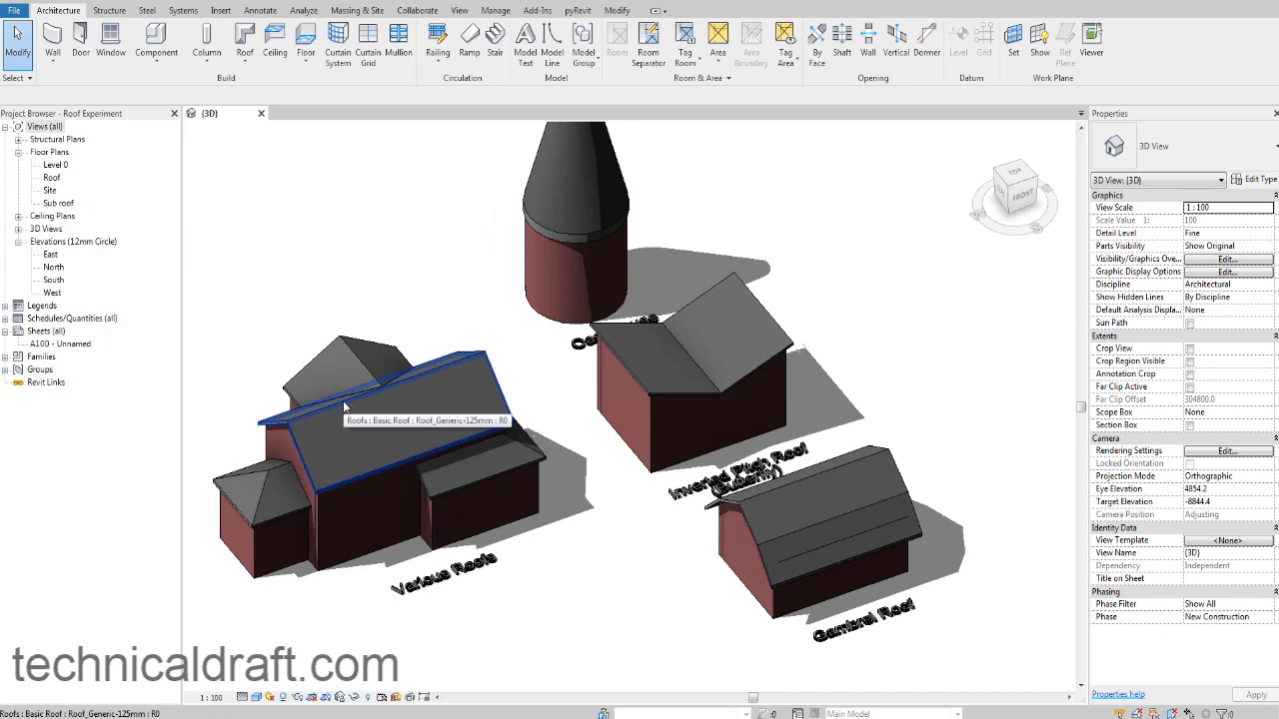
middle_click_drag(244, 609, 356, 634)
middle_click_drag(440, 599, 399, 648, "shift")
middle_click_drag(514, 426, 505, 512)
scroll(399, 488, "up", 2)
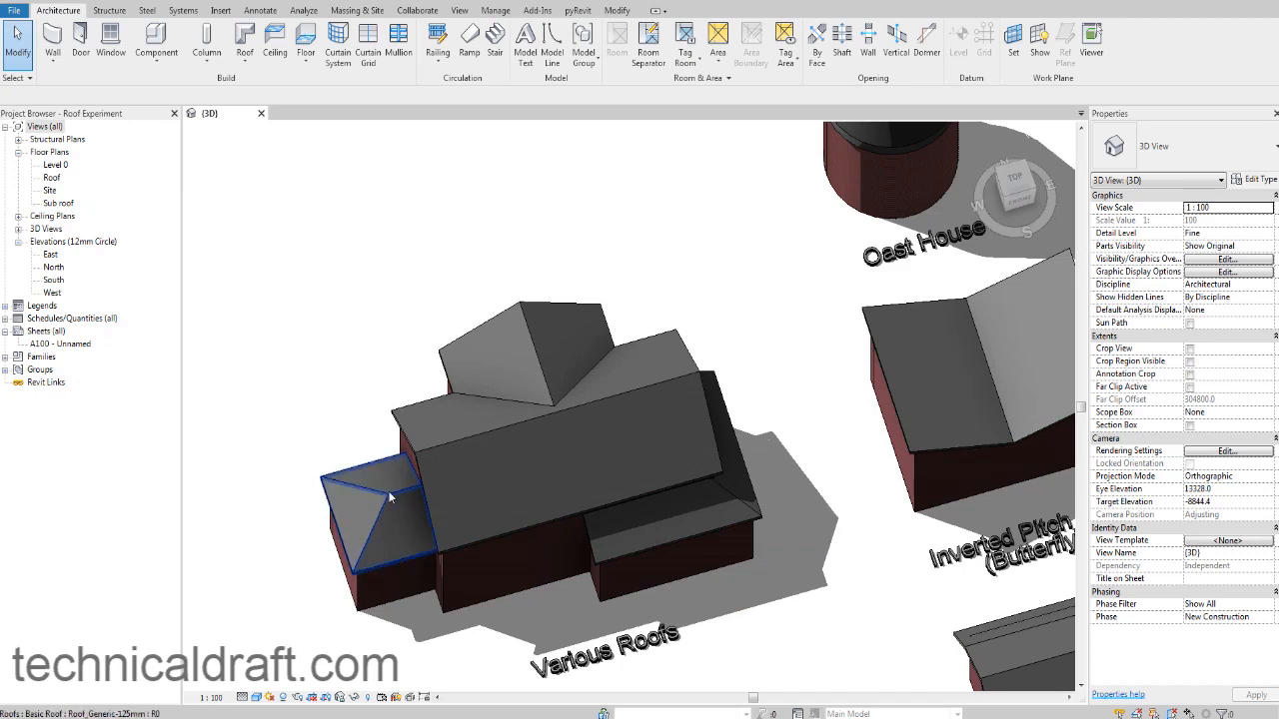
left_click(391, 497)
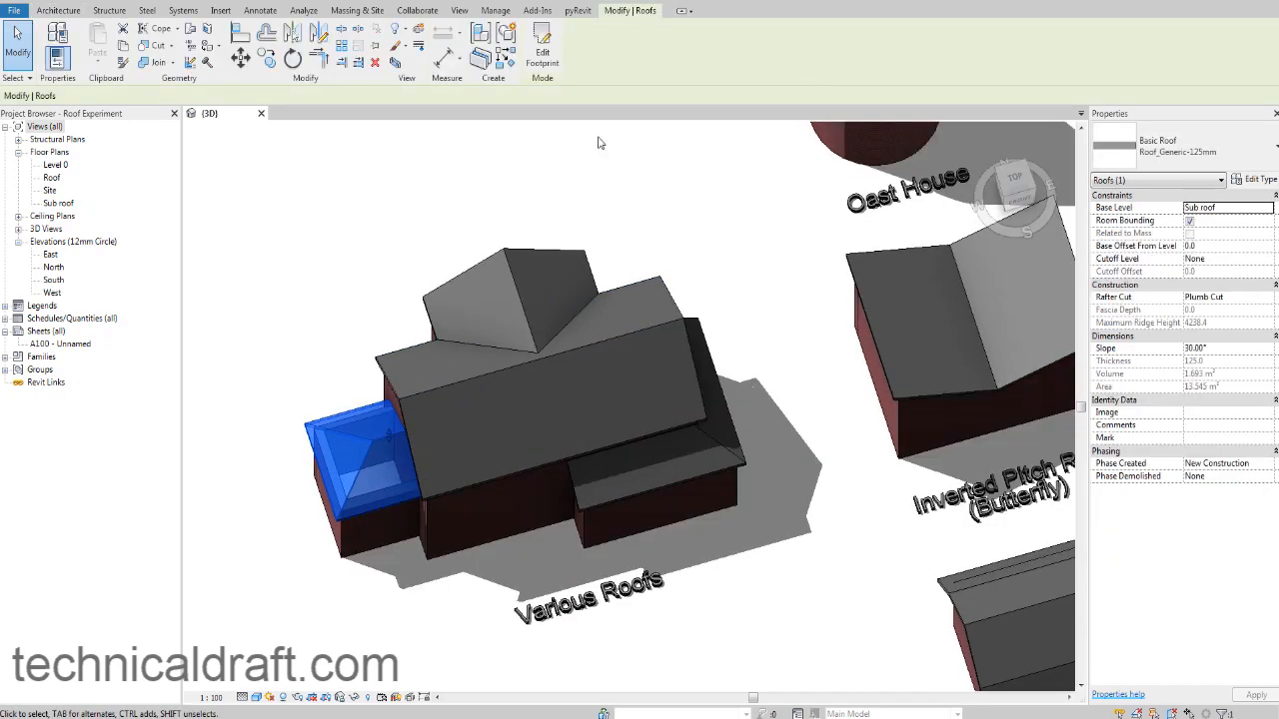
left_click(542, 50)
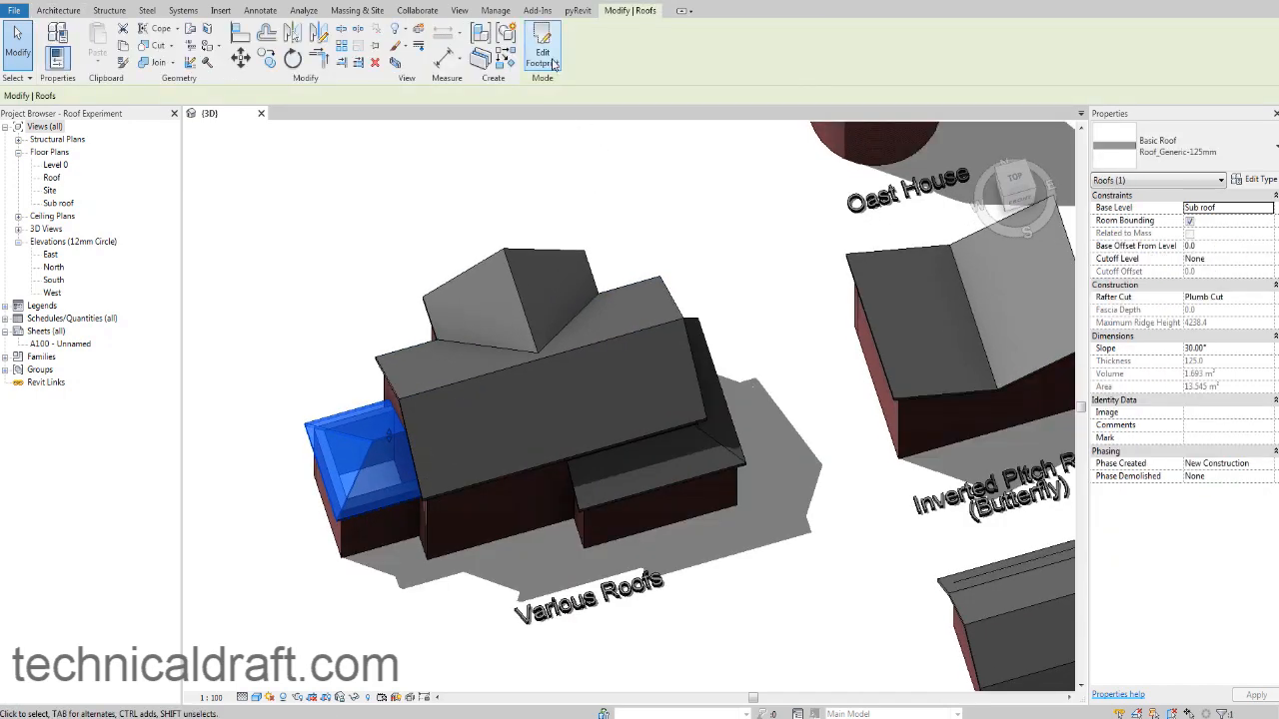
left_click(1014, 182)
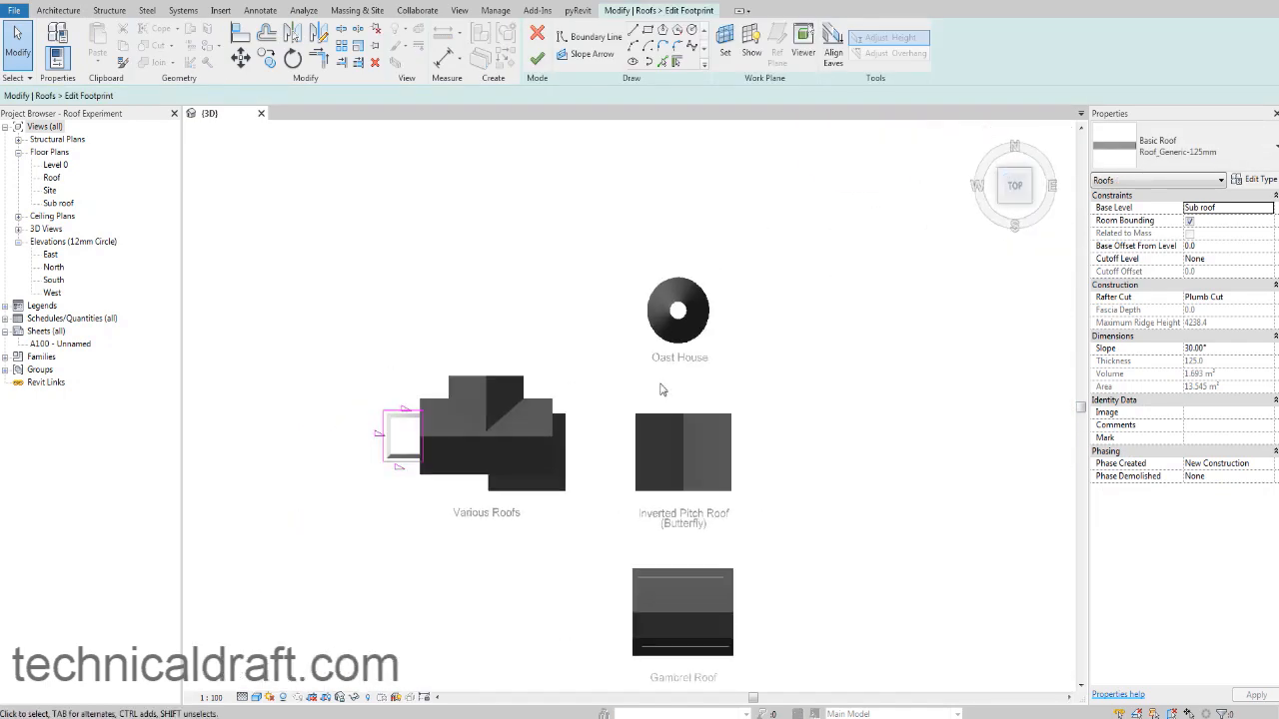
scroll(519, 429, "up", 10)
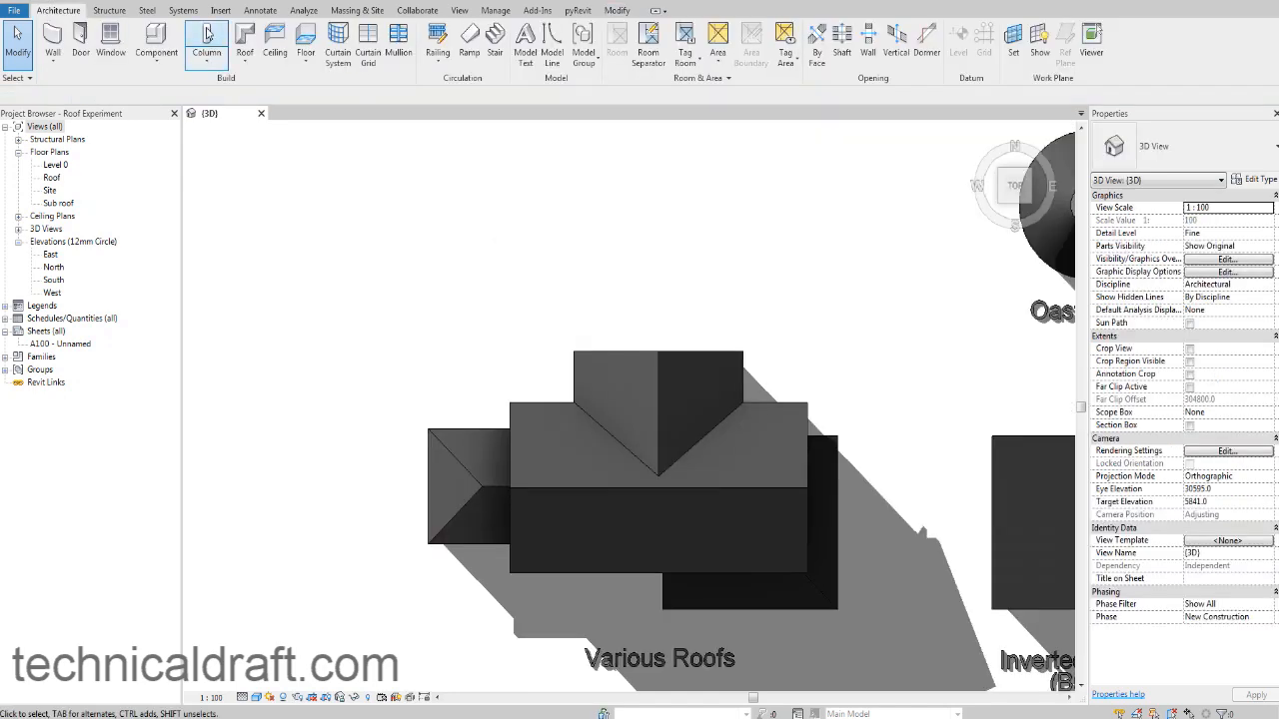
Step: Start a roof by footprint on the Roof level and sketch a rectangular boundary about 4100 by 4800 mm northwest of Various Roofs
left_click(244, 37)
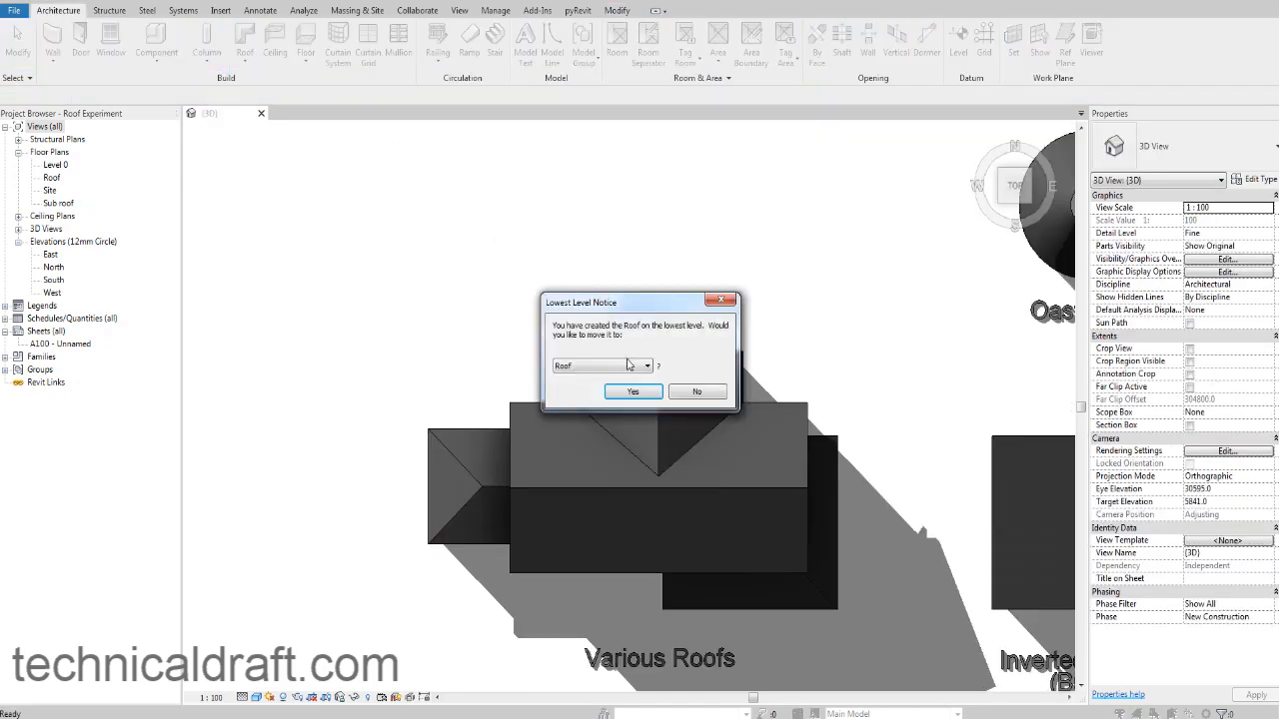
left_click(630, 391)
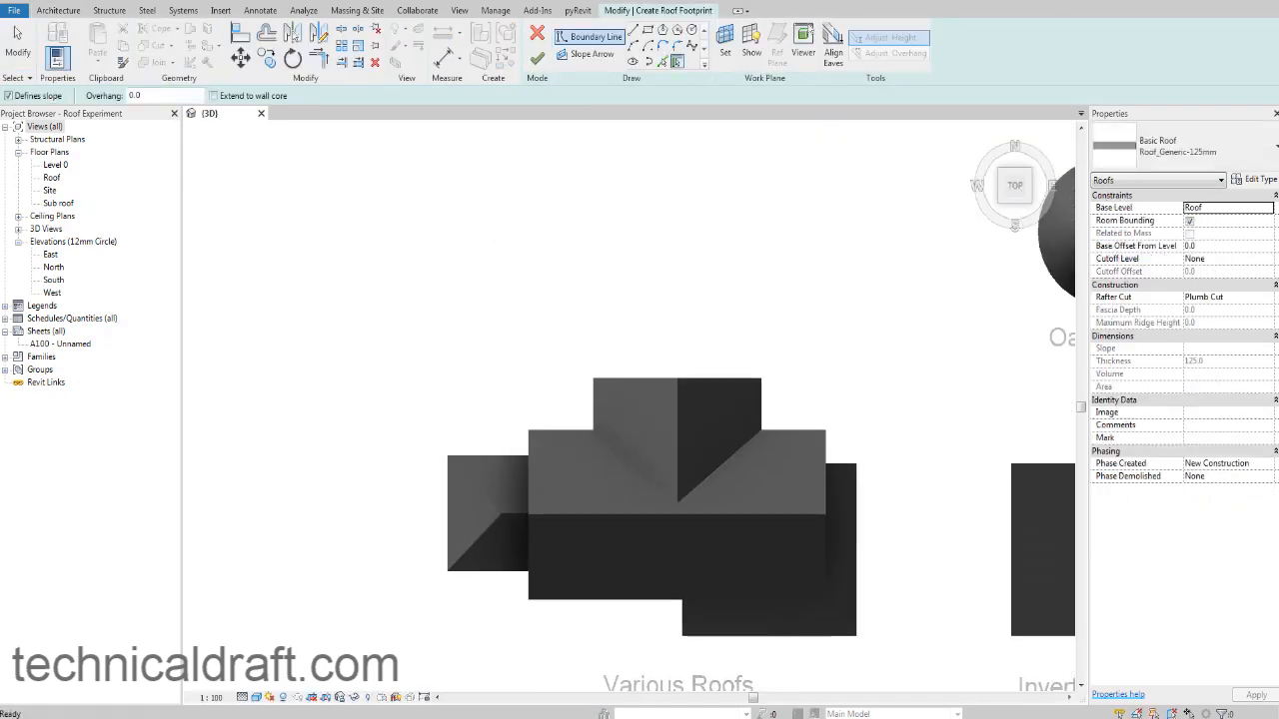
left_click(648, 29)
left_click(407, 214)
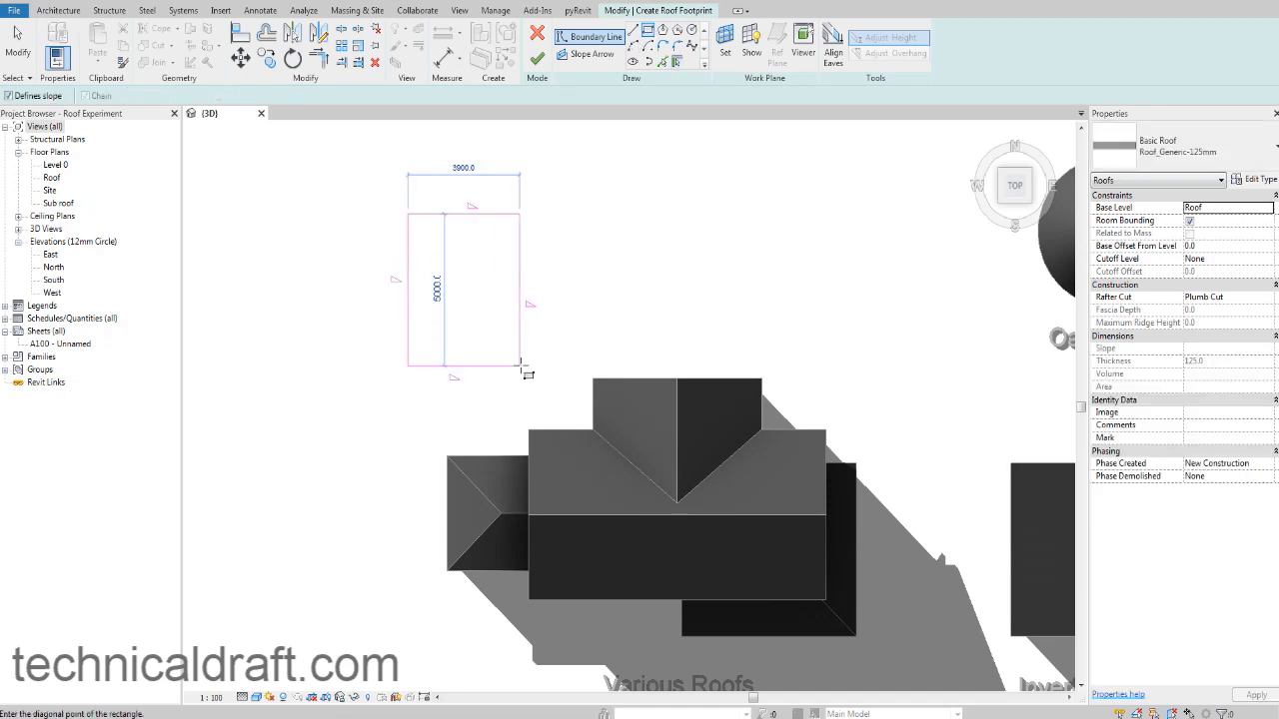
left_click(525, 356)
scroll(525, 358, "down", 2)
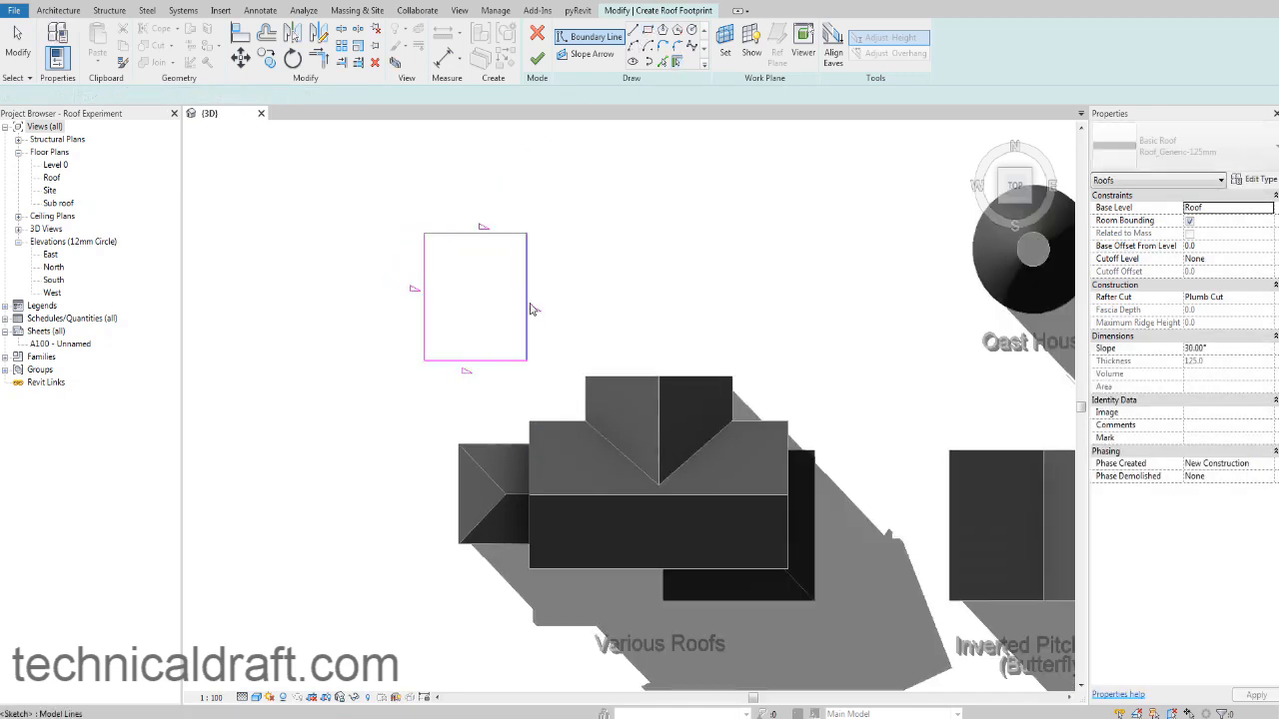
key("Escape")
key("Escape")
Step: Turn off the roof slope on the rectangle's east boundary line and finish the roof
left_click(529, 308)
left_click(532, 308)
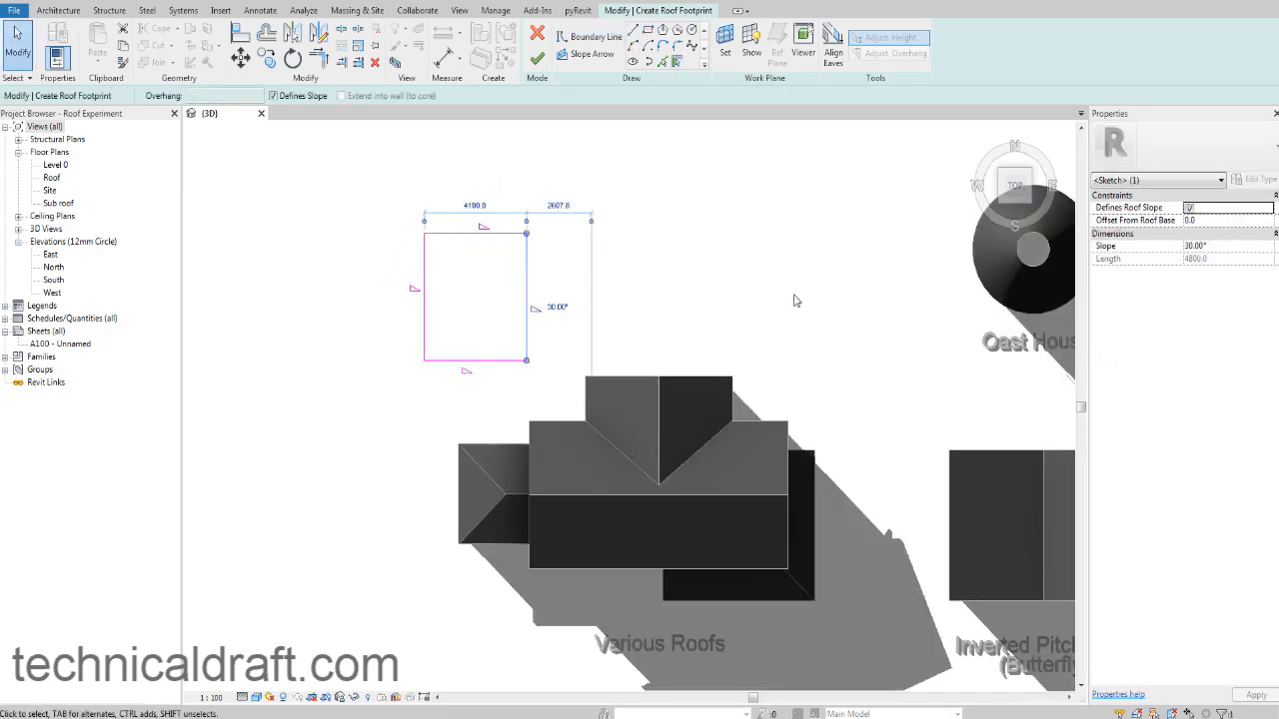
left_click(1189, 209)
left_click(538, 60)
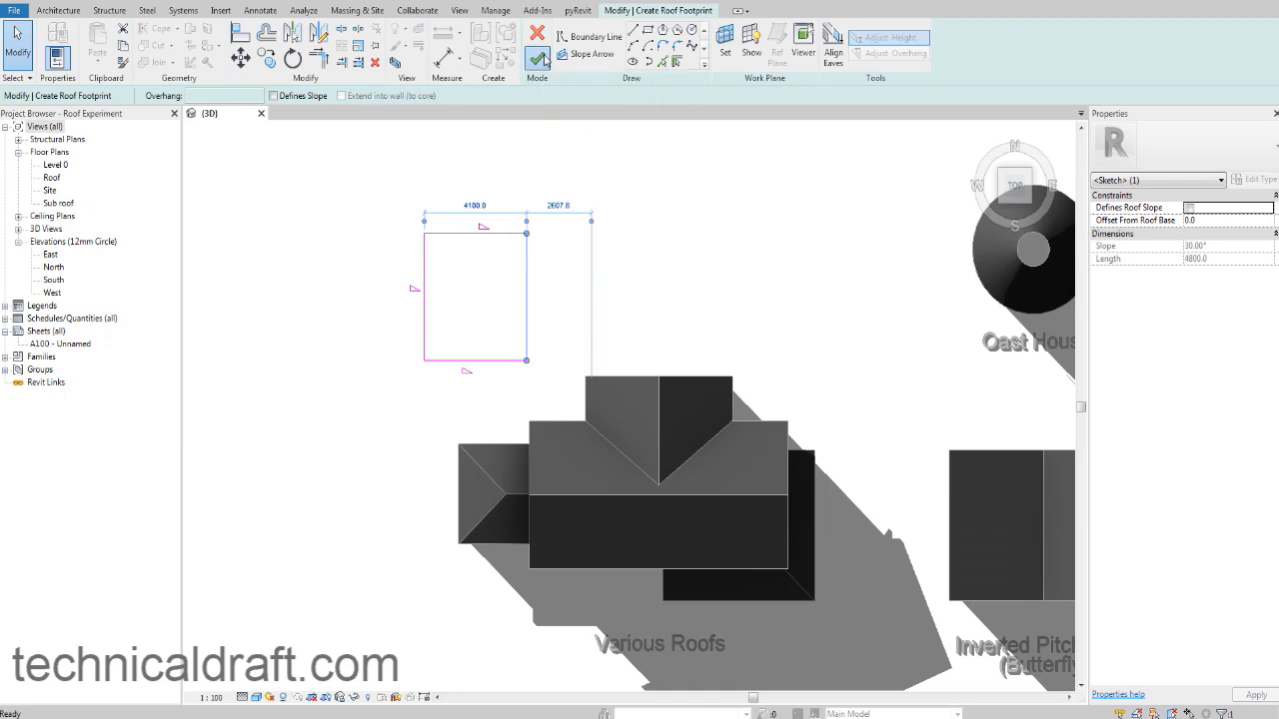
left_click(579, 278)
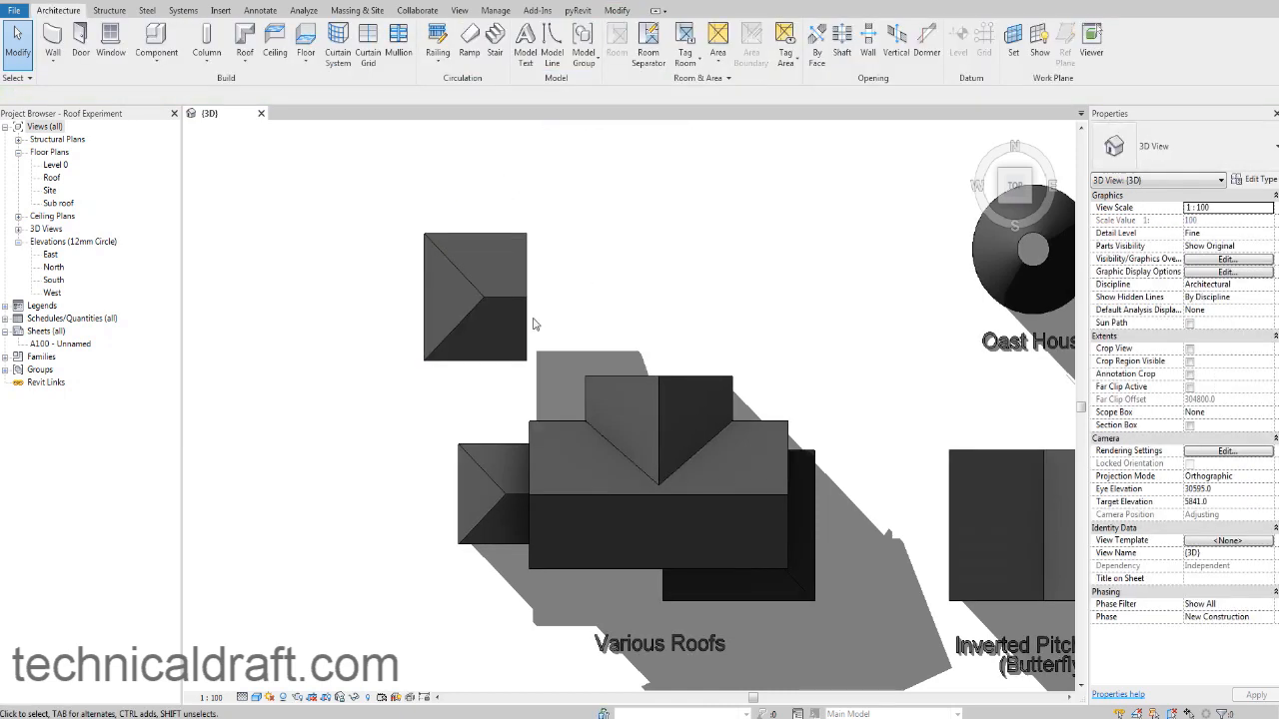
Step: Sketch a second rectangular roof footprint on the Roof level in top view, north of the Various Roofs building
middle_click_drag(531, 322, 423, 496, "shift")
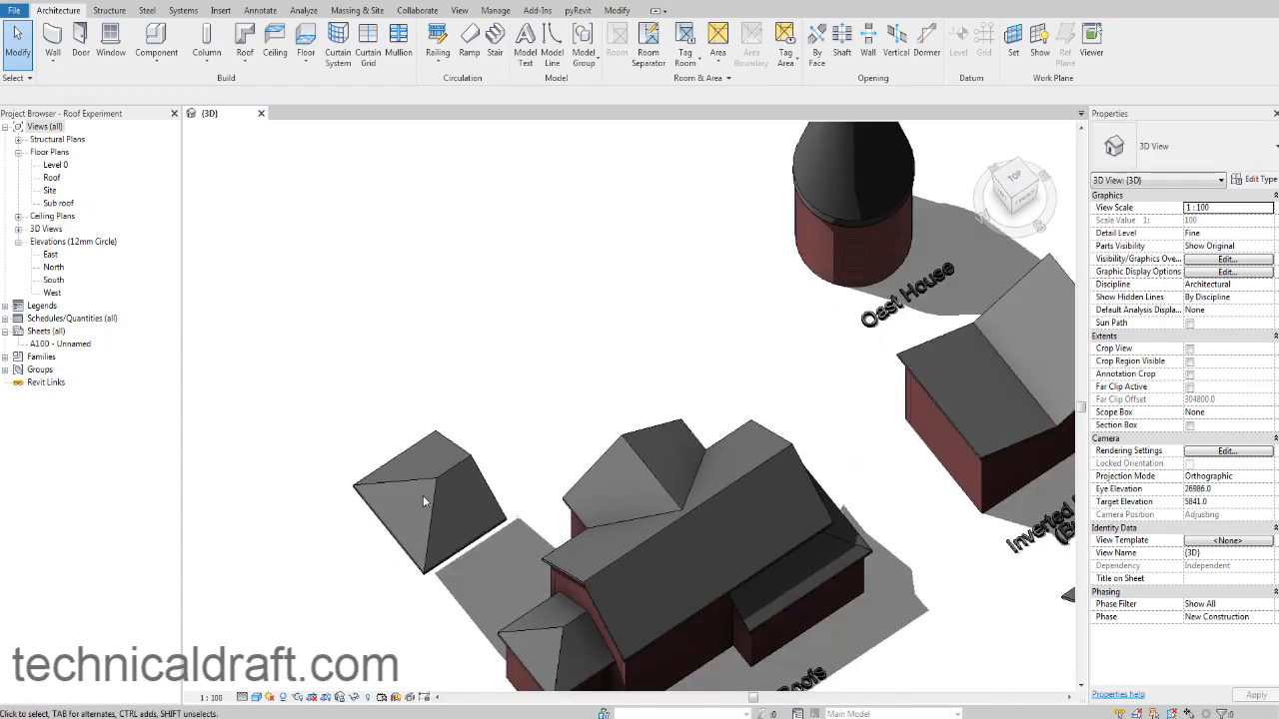
middle_click_drag(716, 460, 565, 397)
scroll(564, 397, "up", 2)
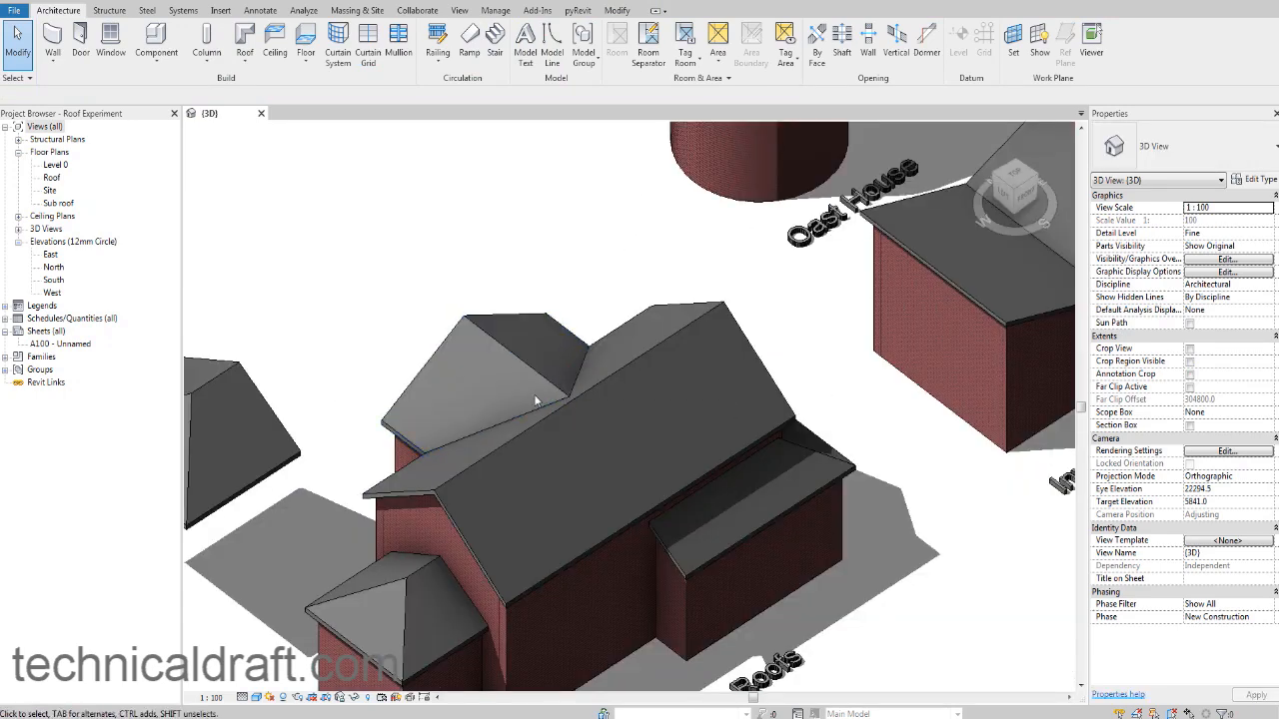
scroll(546, 377, "down", 2)
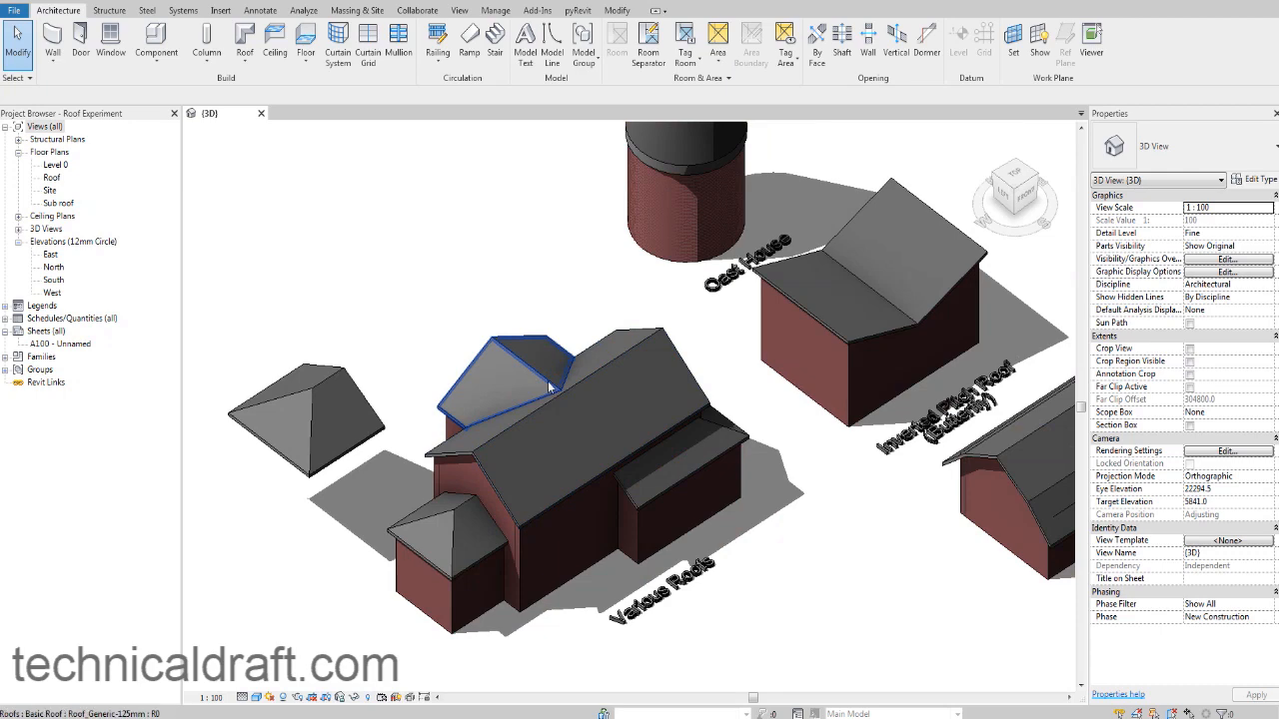
middle_click_drag(548, 383, 499, 480, "shift")
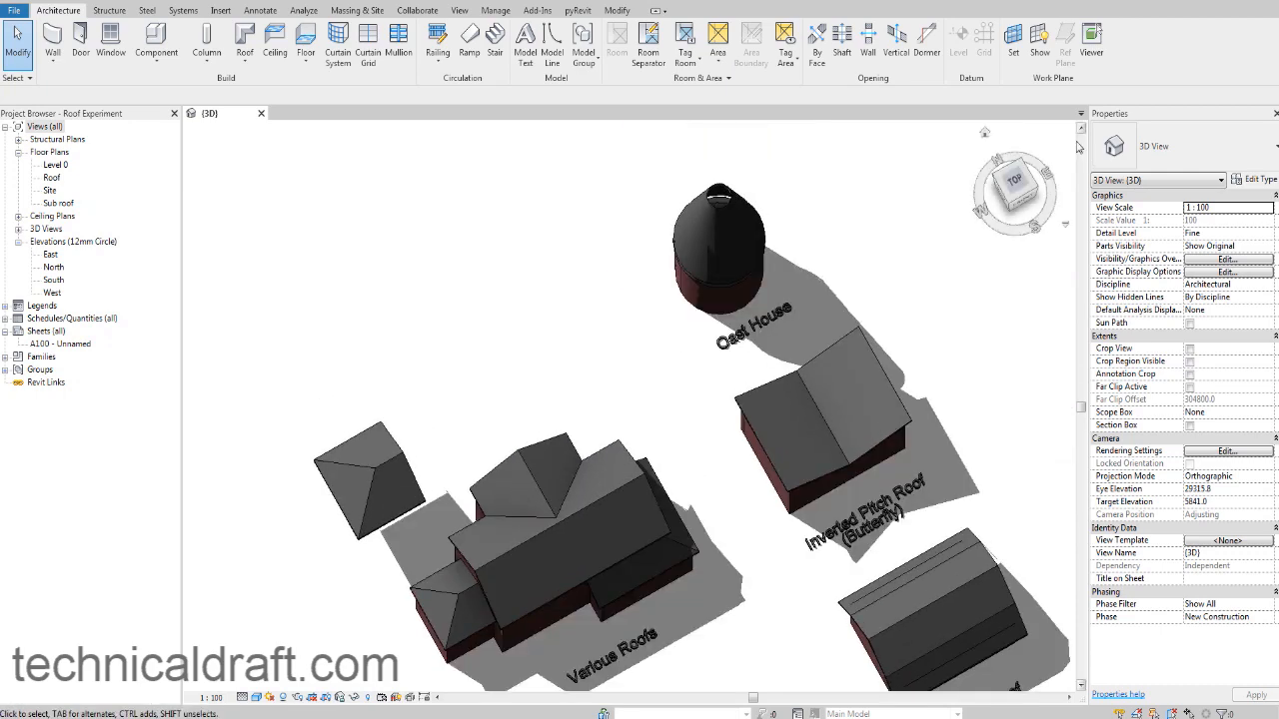
left_click(1012, 188)
left_click(551, 202)
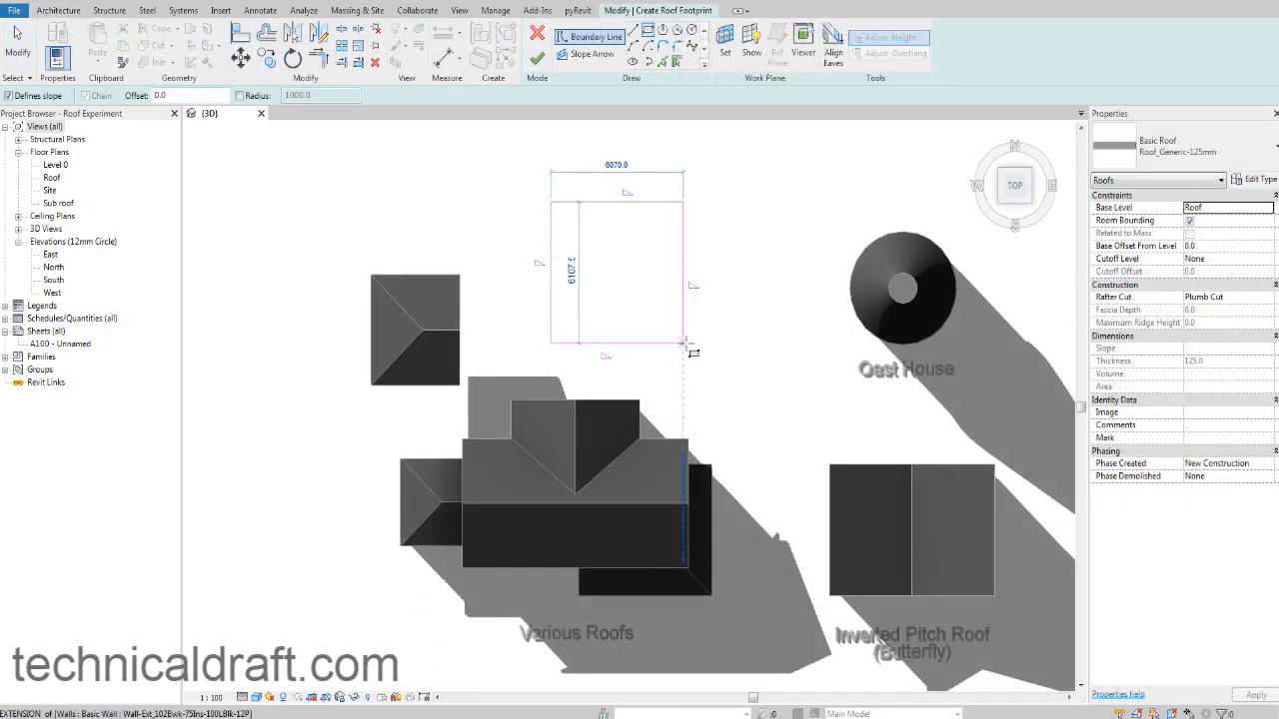
left_click(667, 330)
key("Escape")
key("Escape")
Step: Turn off the slope on the east and west boundary lines and finish the footprint as a gable roof
left_click_drag(721, 241, 523, 246)
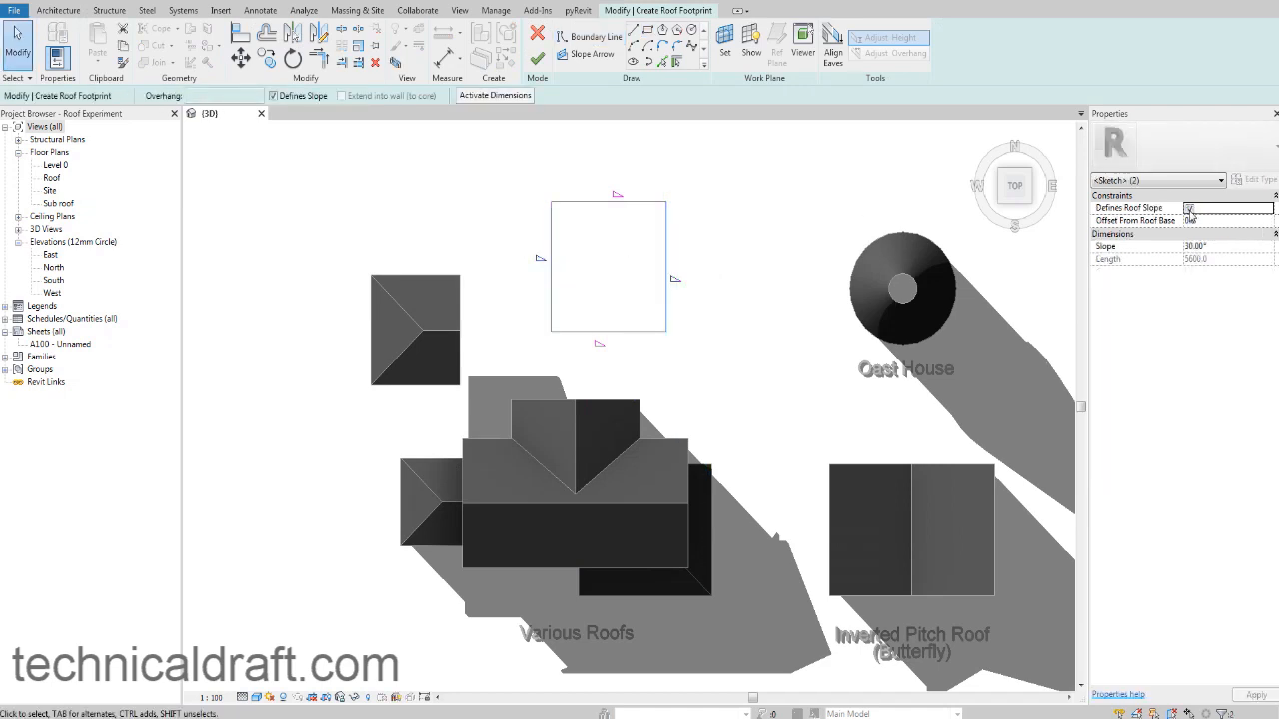
left_click(713, 249)
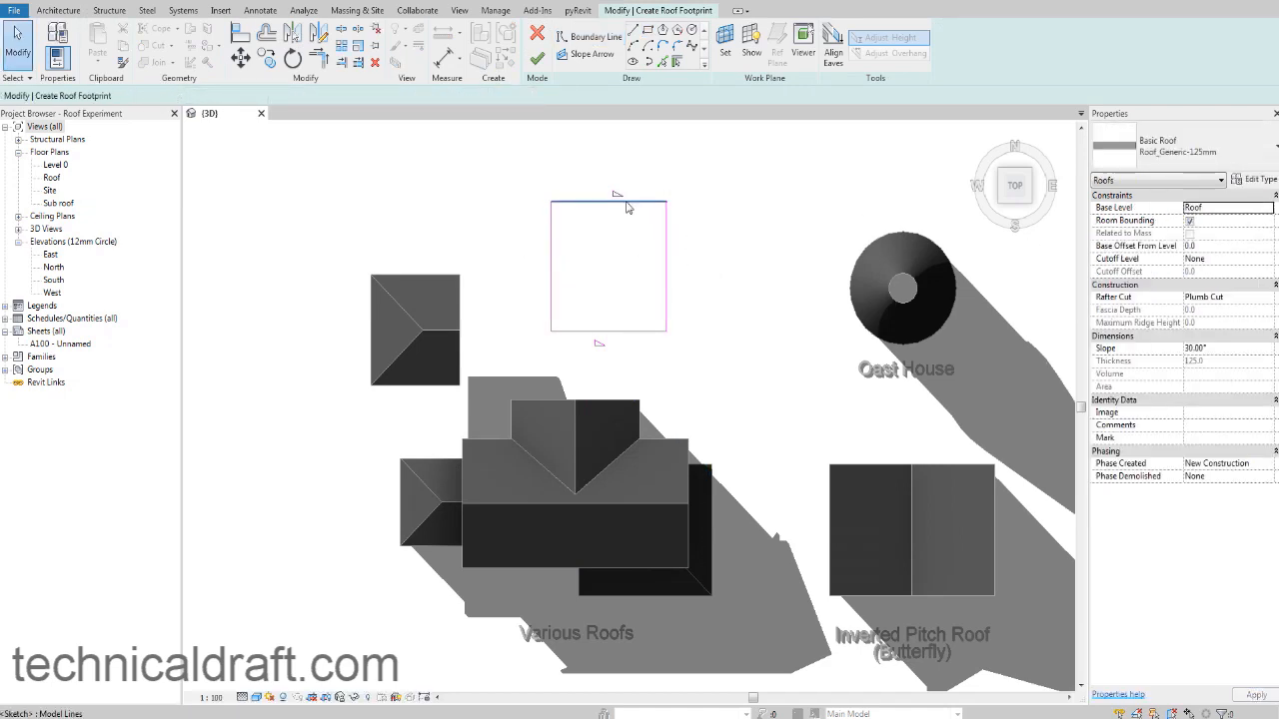
left_click(535, 62)
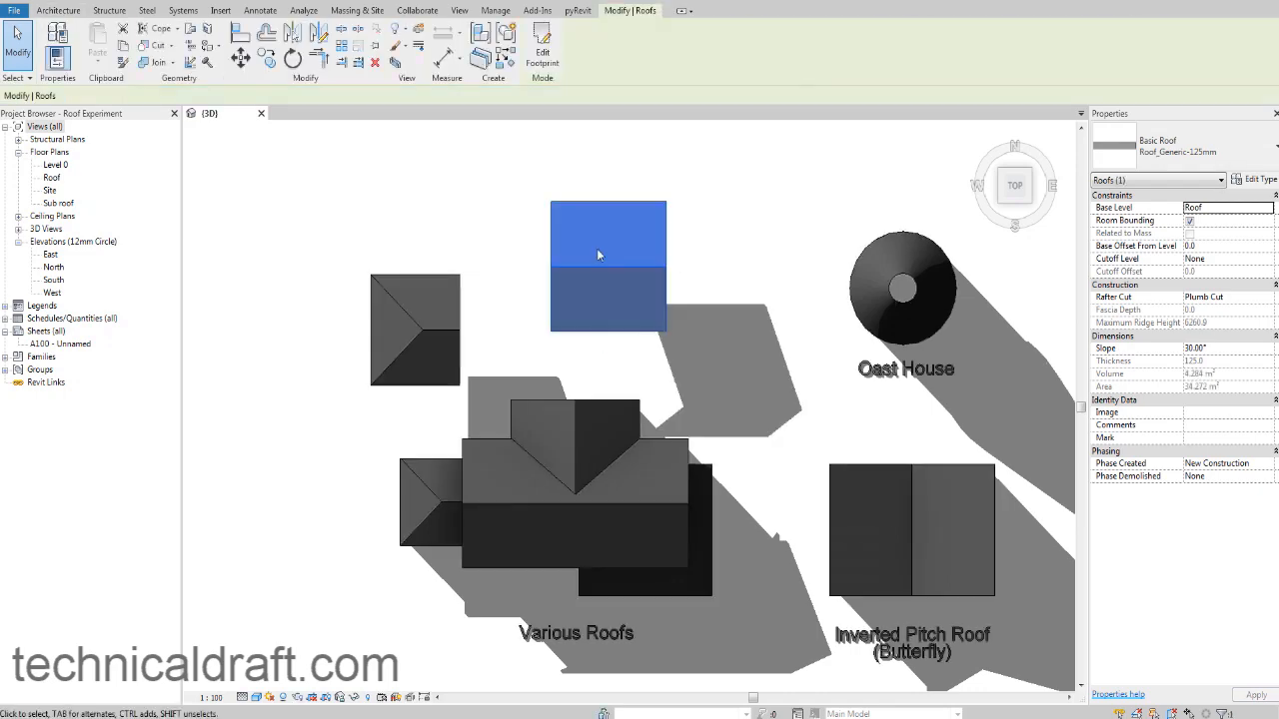
middle_click_drag(640, 349, 731, 226, "shift")
left_click(732, 226)
Step: Examine the Various Roofs building, including the cross roof's junction with the main roof and the lower roof wrapping around the corner
scroll(731, 226, "up", 5)
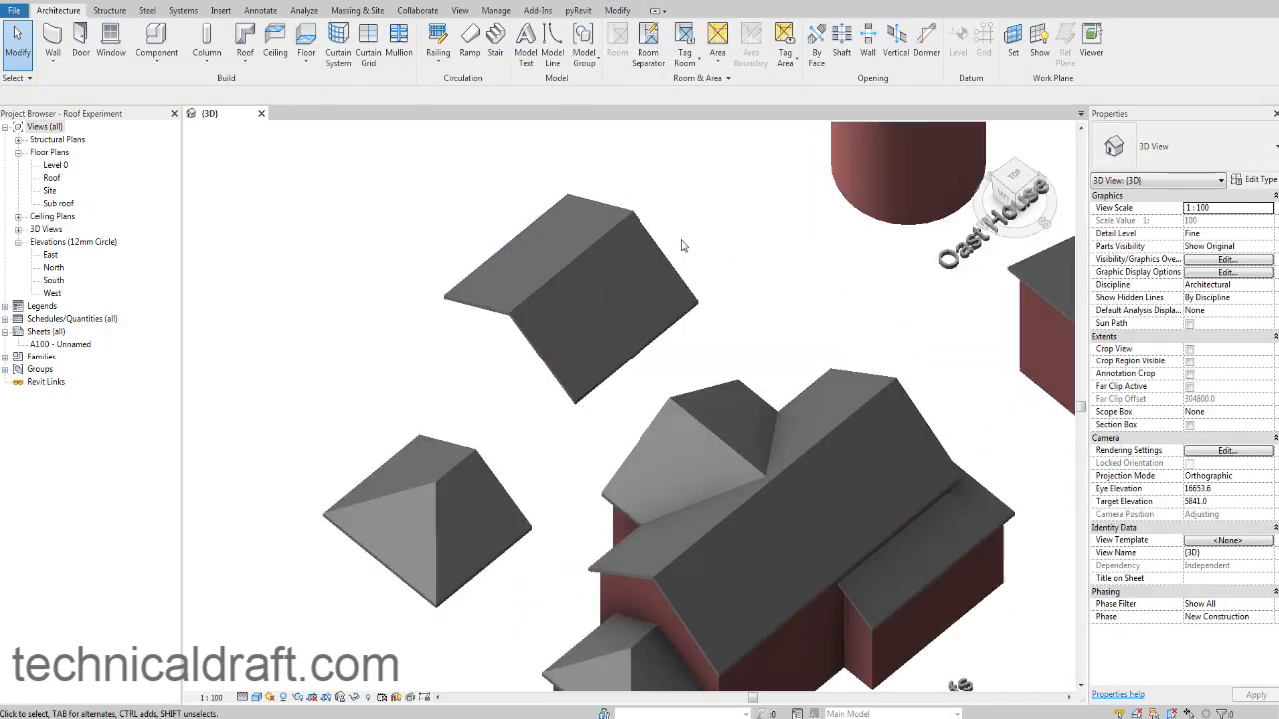
scroll(691, 378, "down", 3)
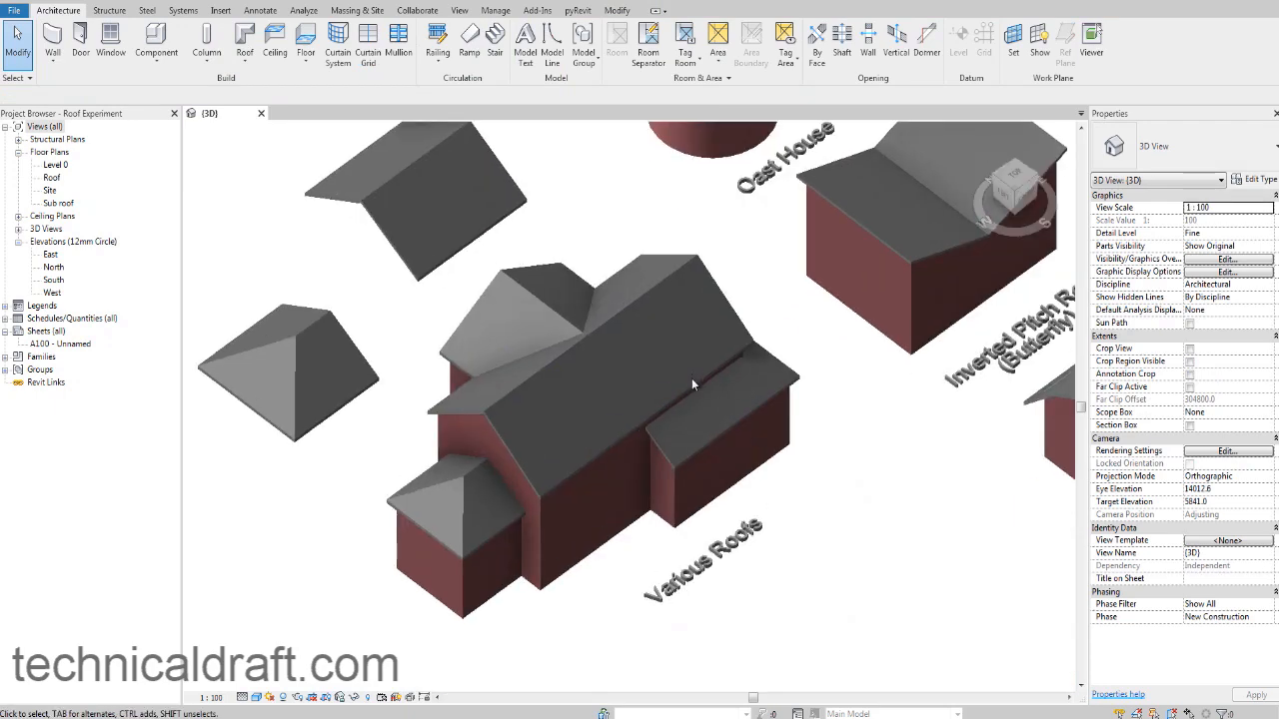
scroll(524, 347, "up", 6)
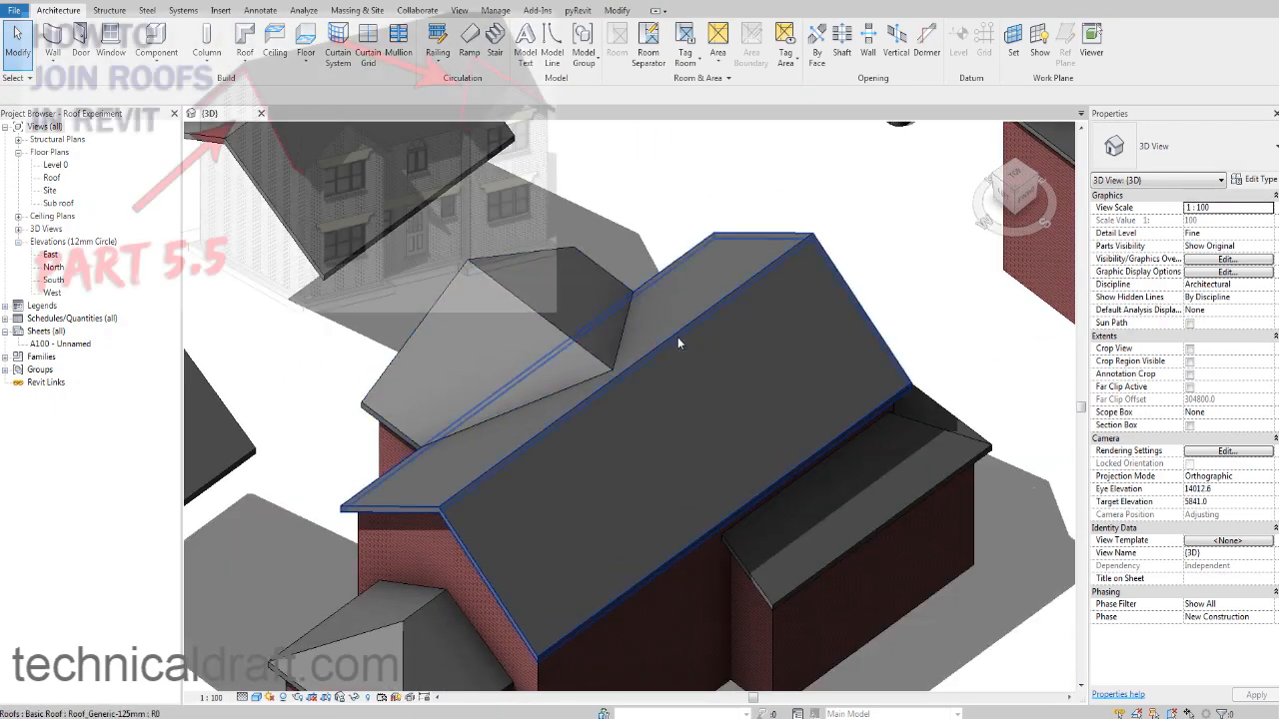
middle_click_drag(650, 361, 655, 386)
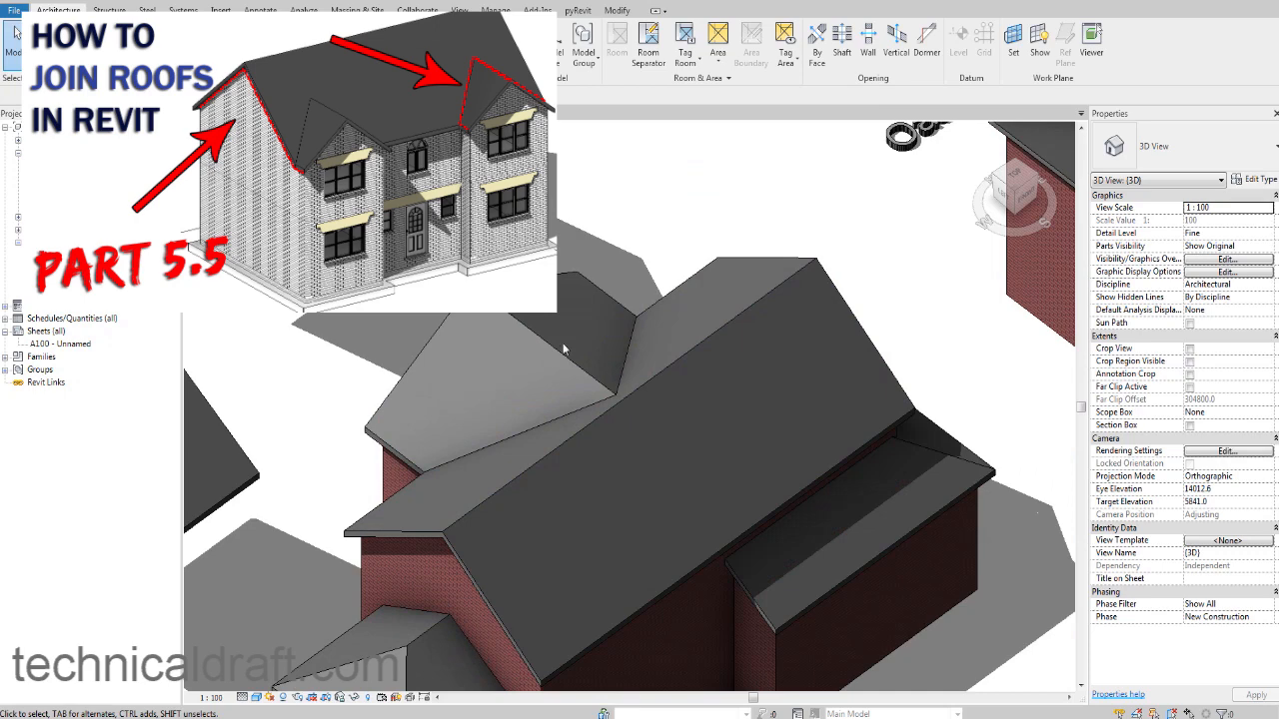
scroll(563, 348, "down", 3)
scroll(719, 279, "up", 1)
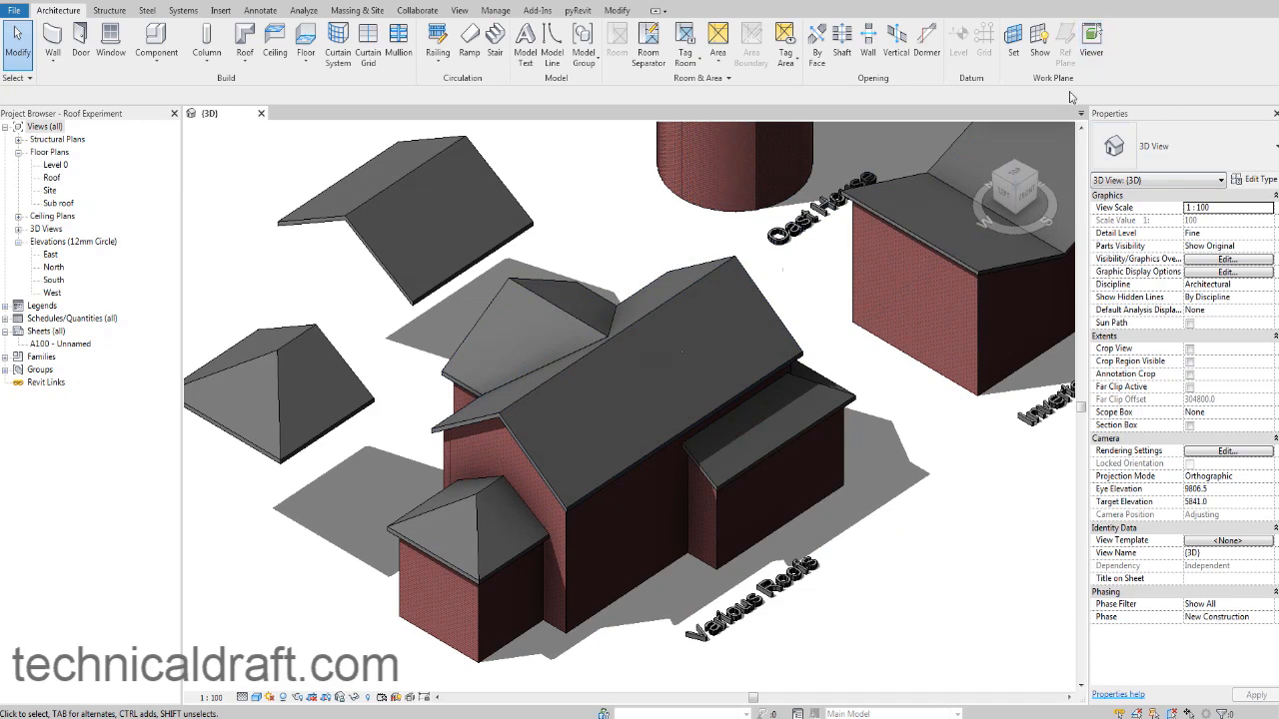
middle_click_drag(512, 296, 833, 356, "shift")
scroll(763, 409, "up", 2)
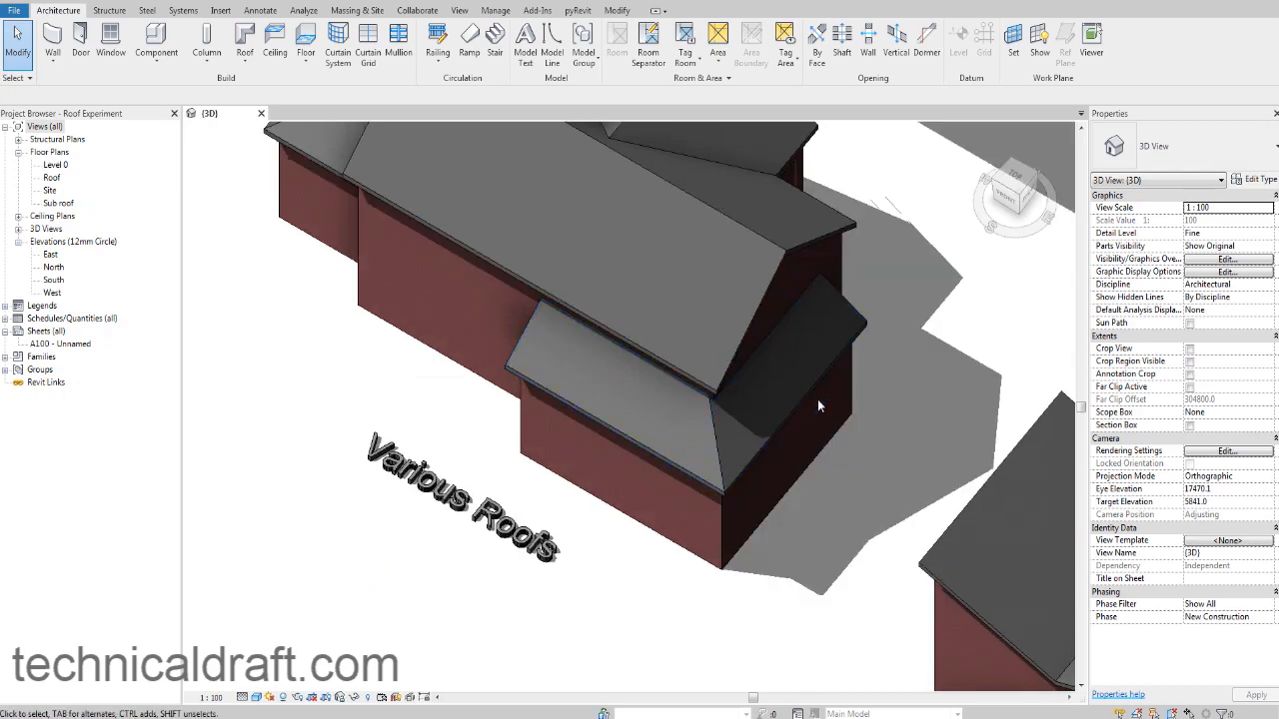
left_click(808, 401)
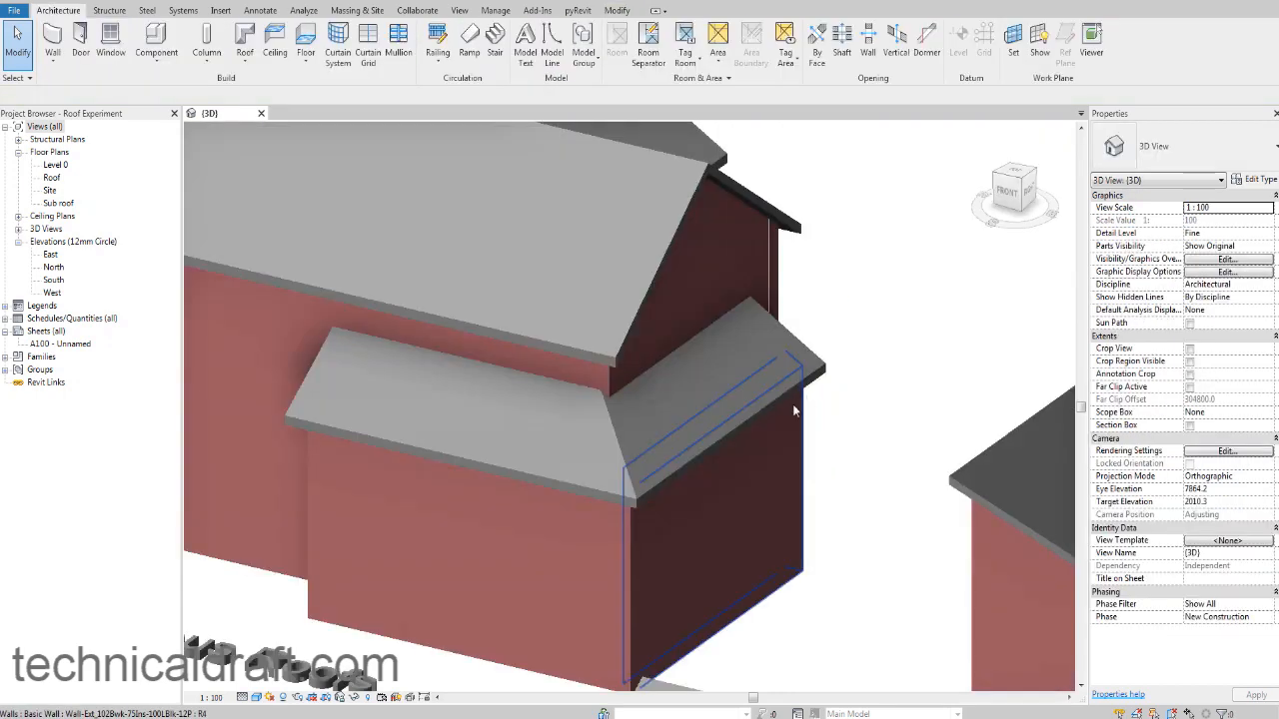
scroll(705, 426, "up", 2)
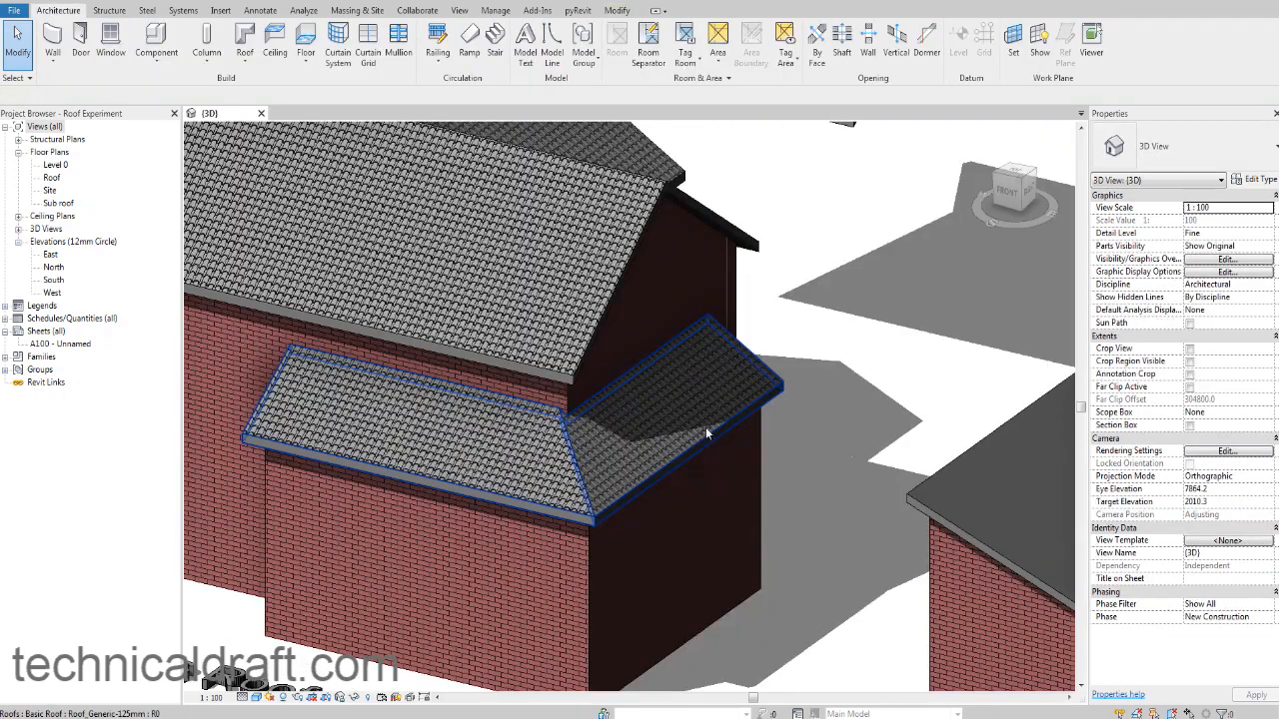
middle_click_drag(705, 427, 696, 473)
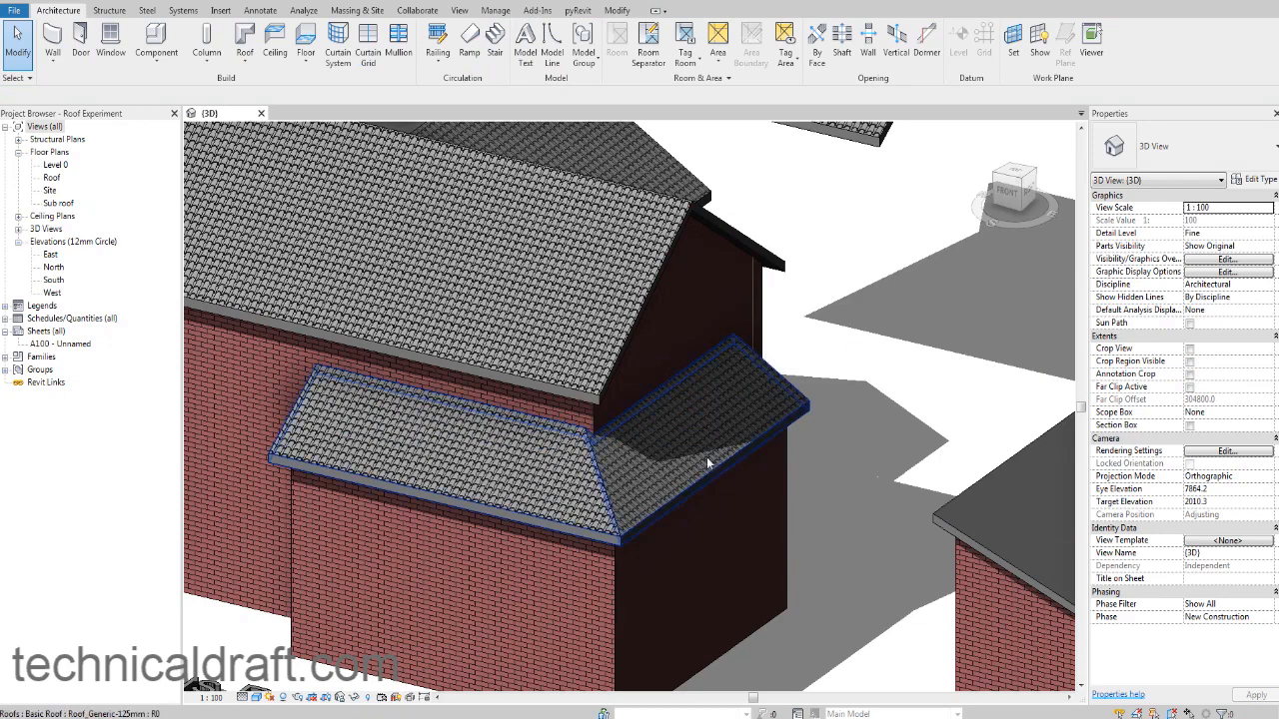
Step: Examine the footprint boundary of the lower roof wrapping the Various Roofs building's corner in top view, and close the sketch
left_click(709, 462)
scroll(593, 443, "up", 5)
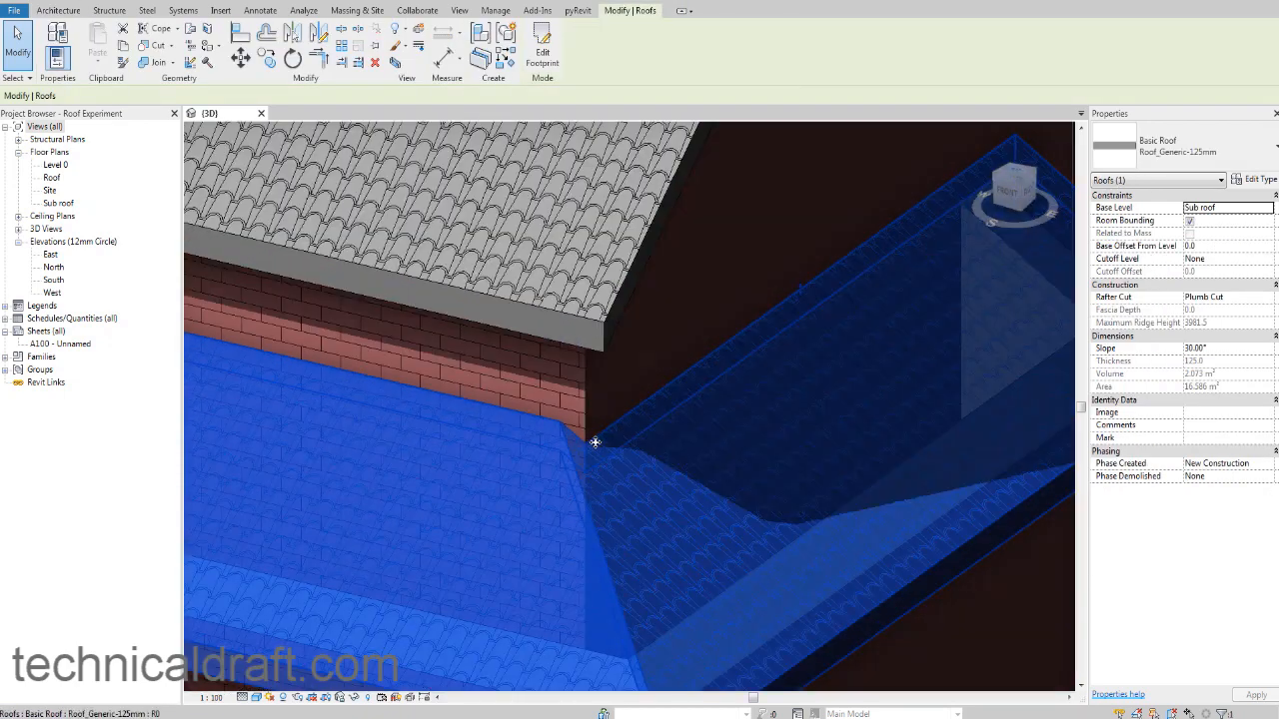
scroll(594, 442, "up", 1)
scroll(595, 442, "down", 6)
middle_click_drag(662, 508, 783, 478, "shift")
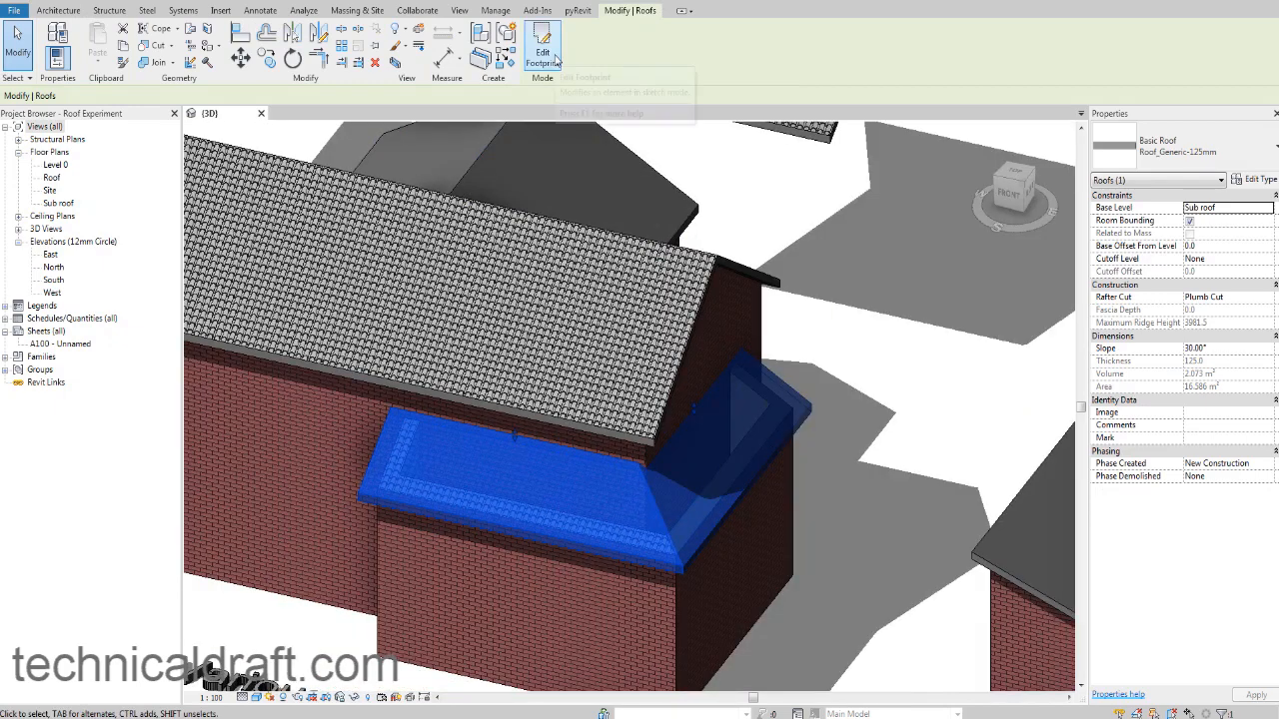
left_click(556, 59)
left_click(1015, 170)
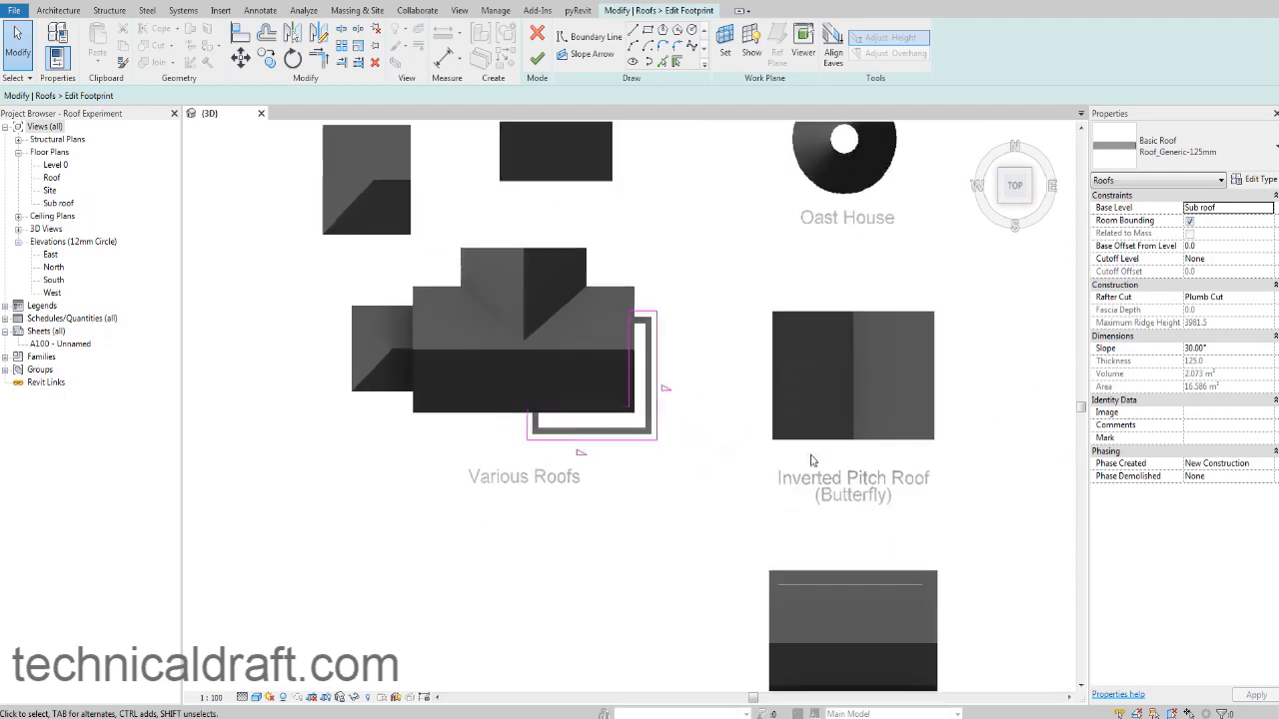
scroll(736, 343, "up", 5)
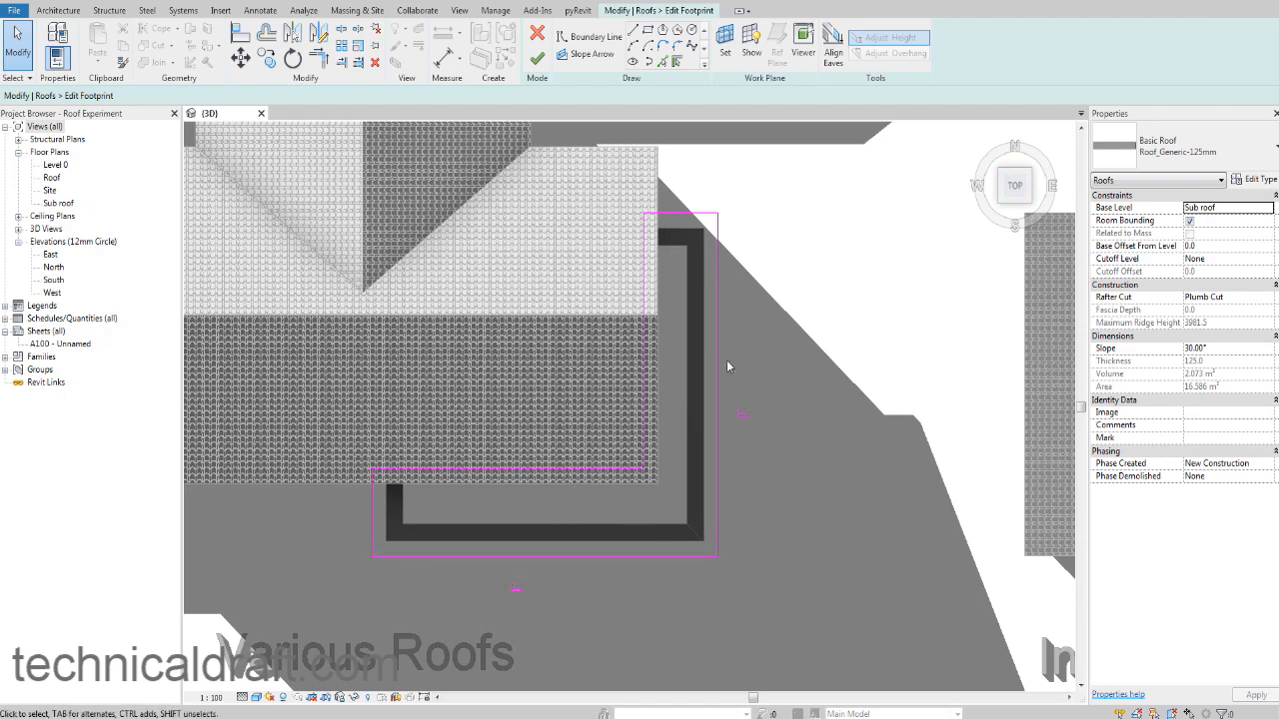
left_click(536, 58)
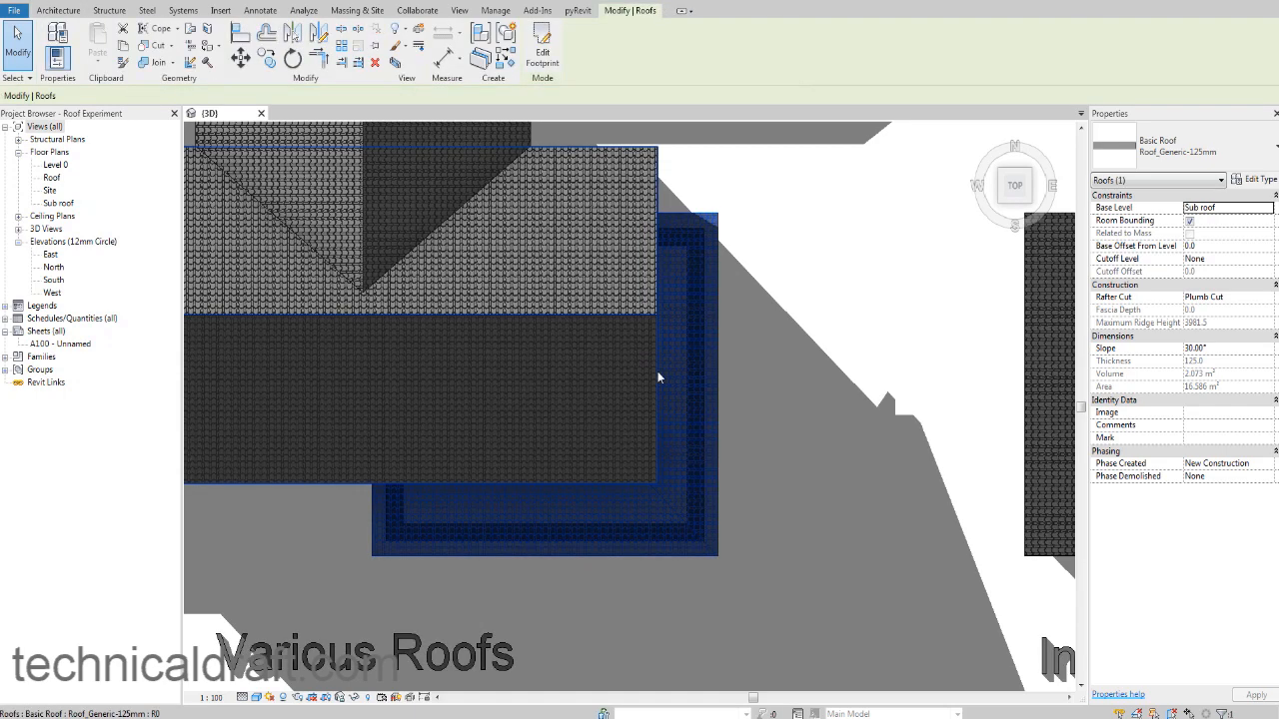
middle_click_drag(645, 337, 638, 368, "shift")
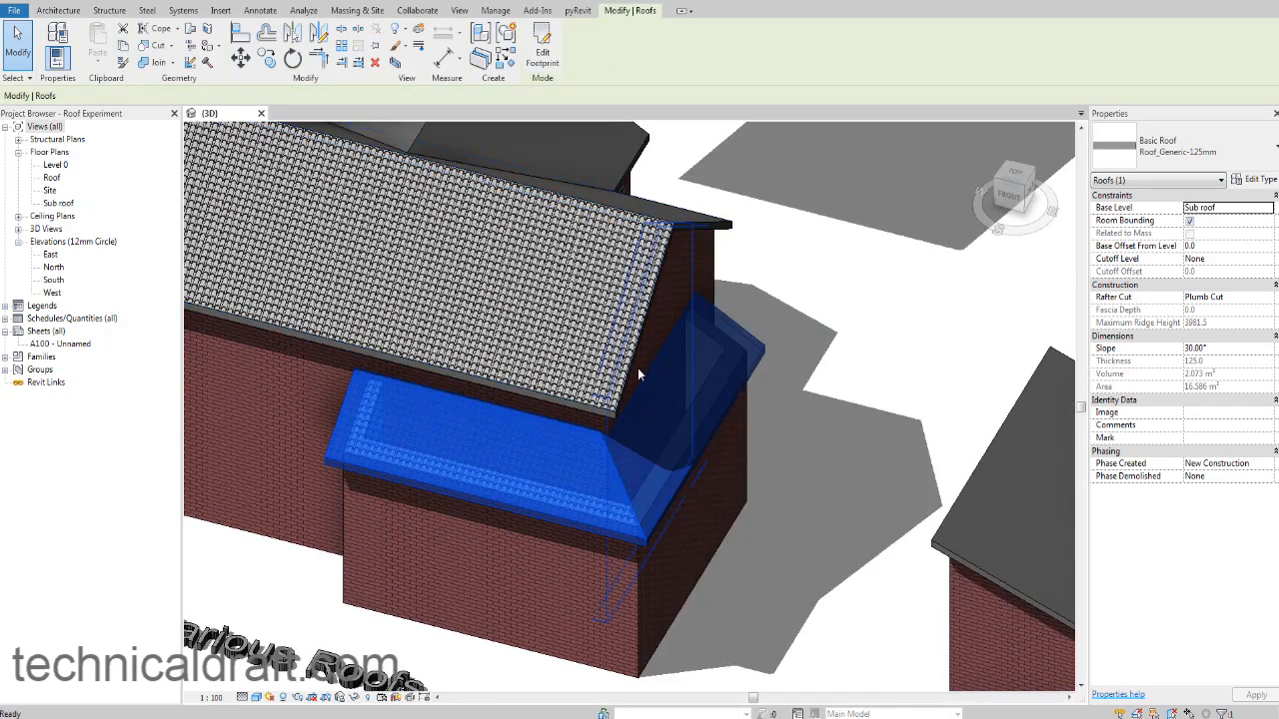
key("Escape")
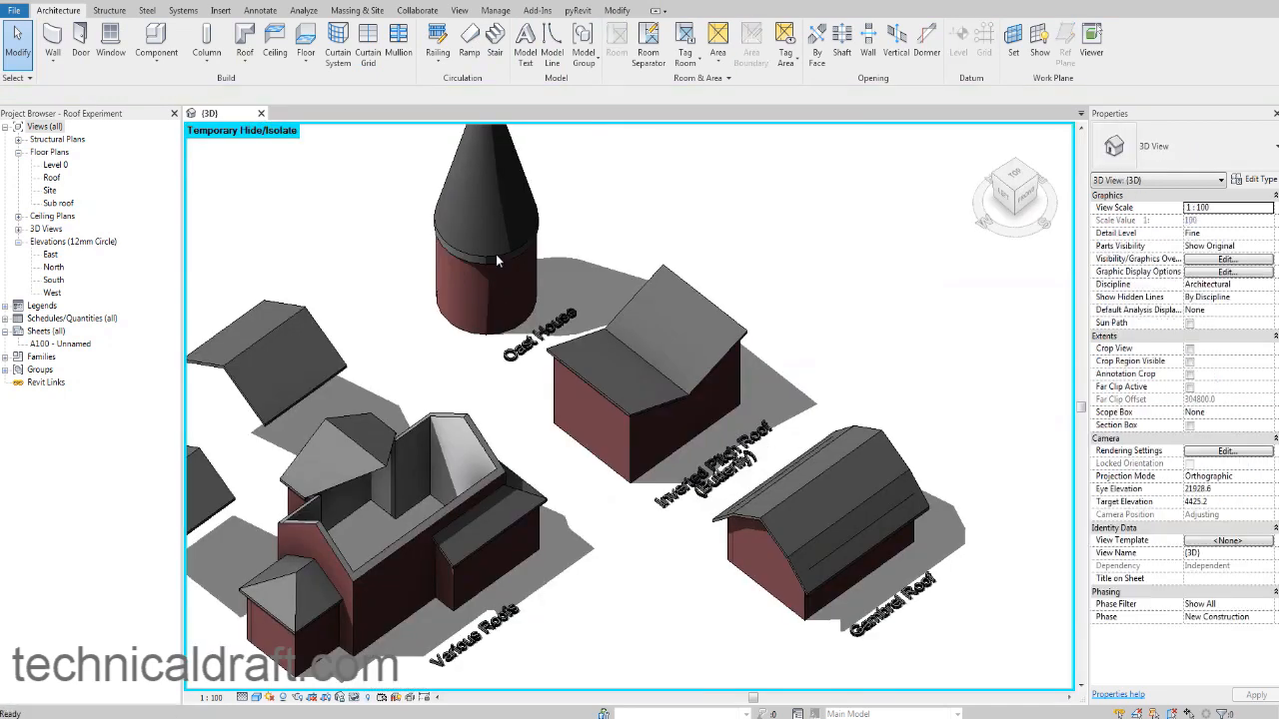
Step: Set the slope of the gable roof north of the Various Roofs building to -30° to make it a butterfly roof
scroll(517, 422, "up", 5)
scroll(604, 472, "down", 3)
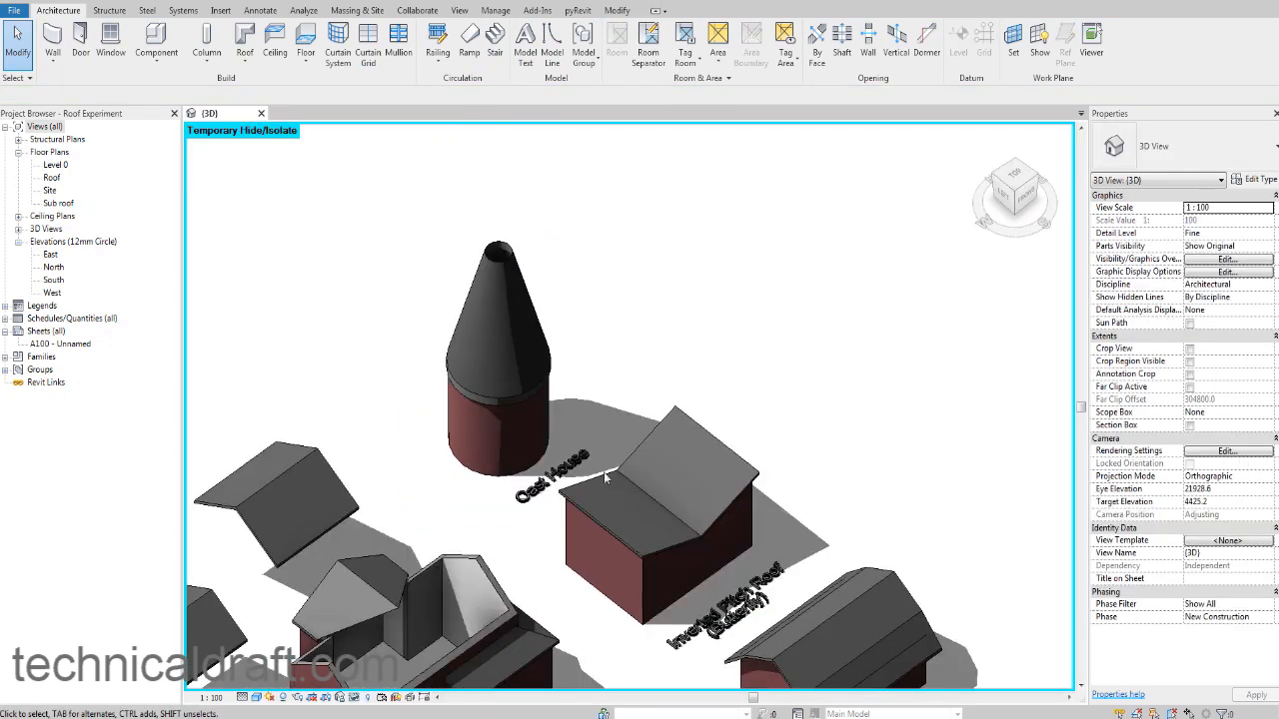
scroll(652, 431, "up", 3)
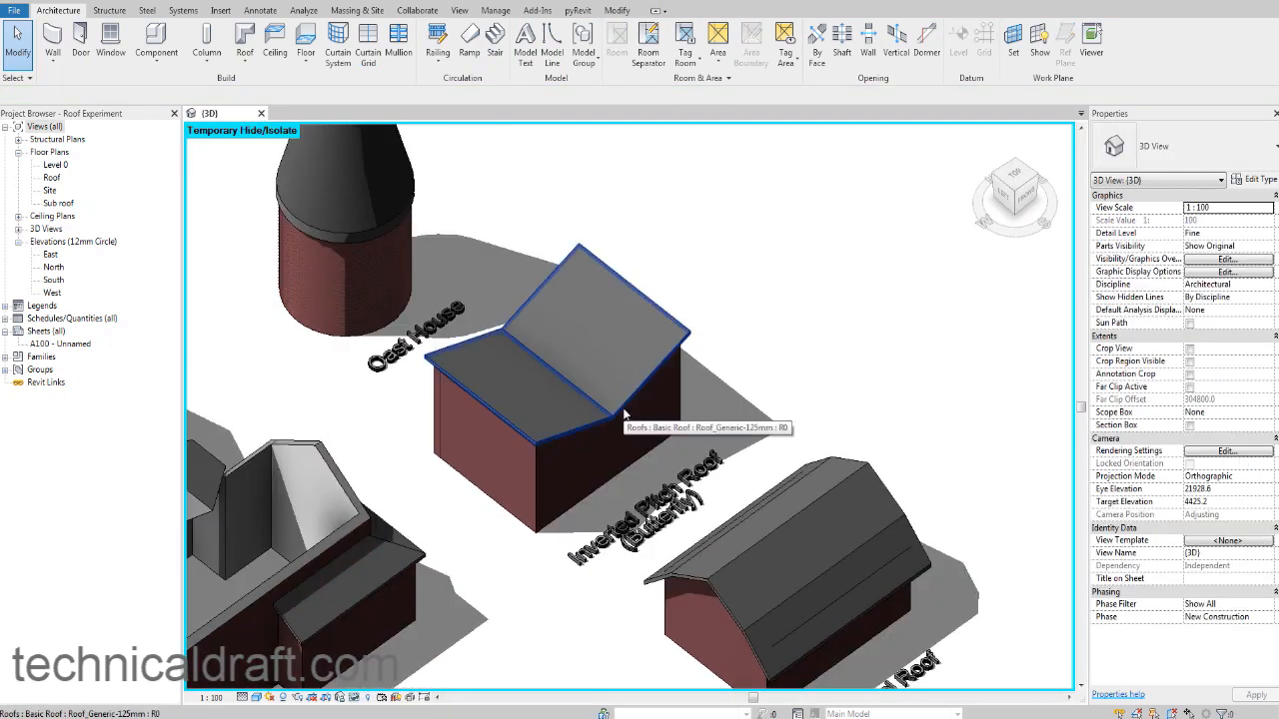
middle_click_drag(653, 428, 551, 401, "shift")
scroll(551, 400, "down", 3)
scroll(437, 236, "up", 5)
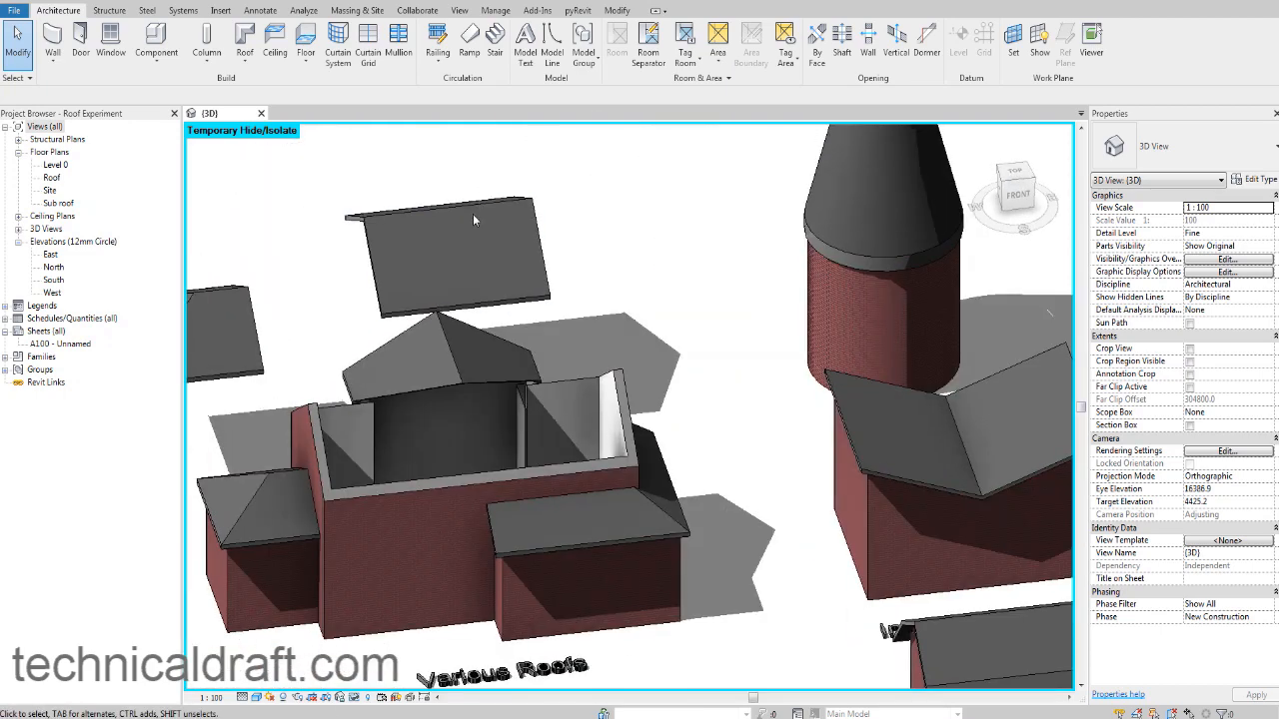
left_click(473, 214)
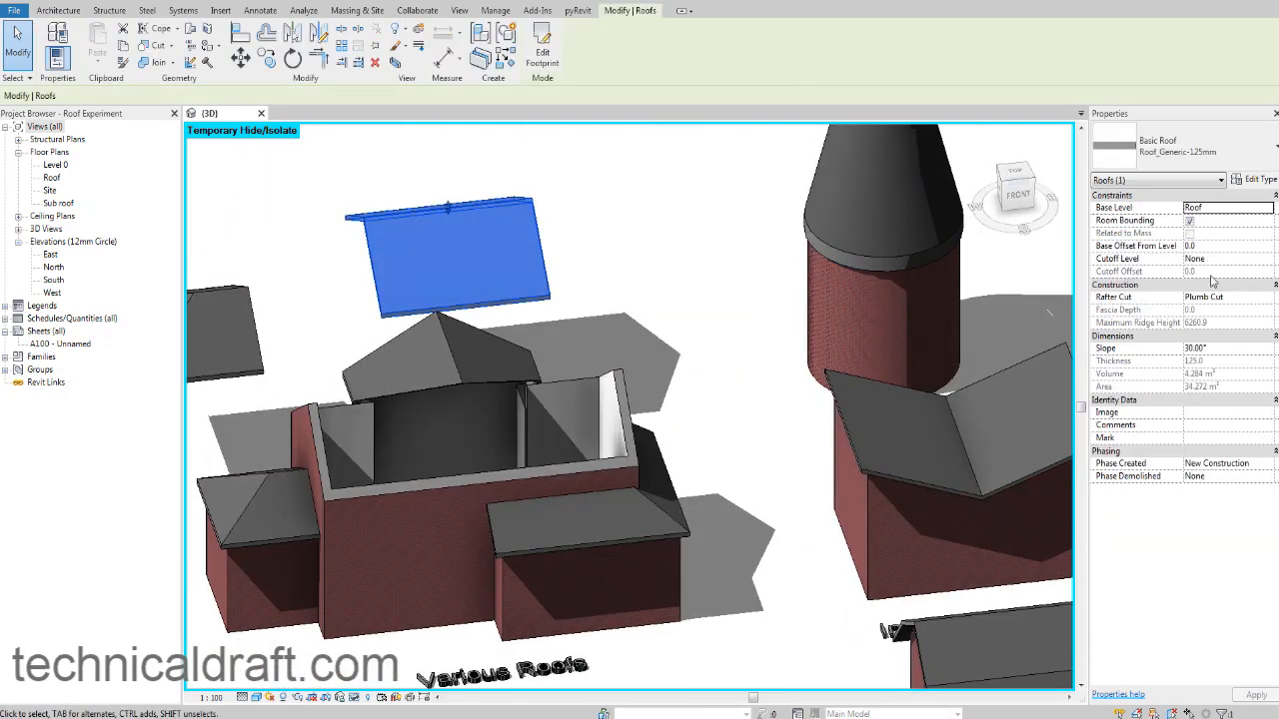
left_click(1207, 354)
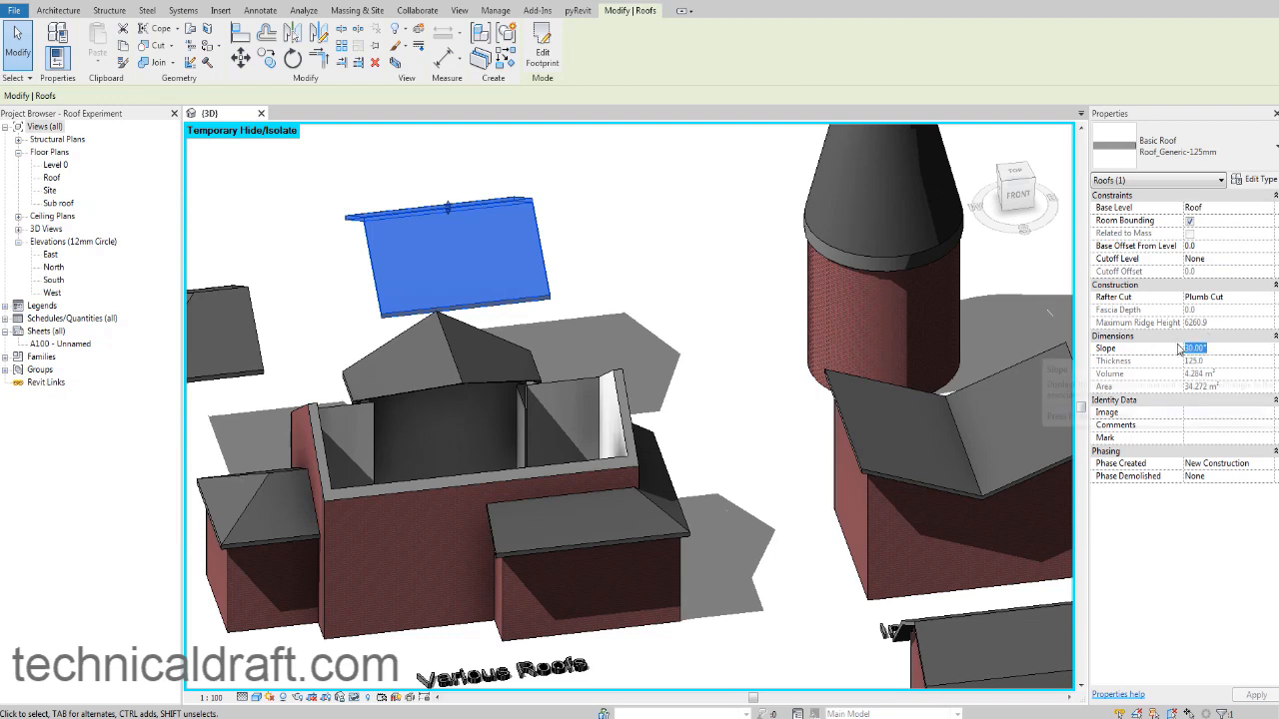
key("BackSpace")
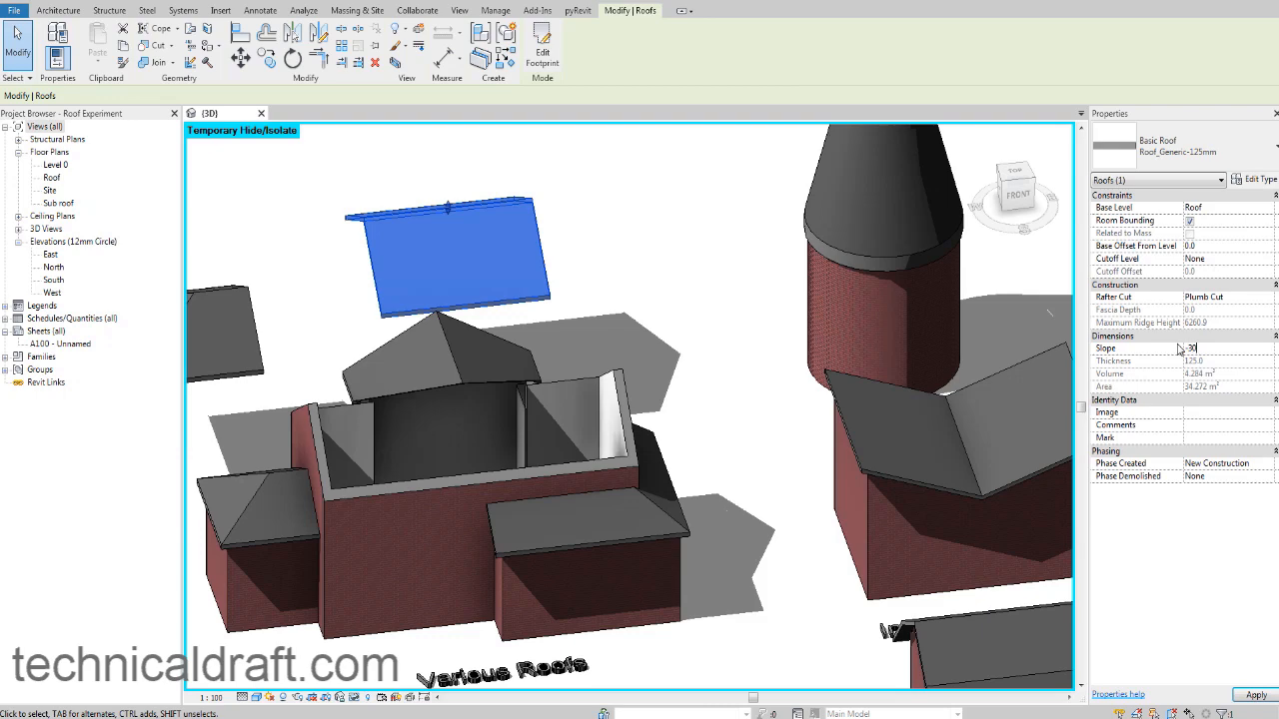
type("-30")
left_click(1255, 695)
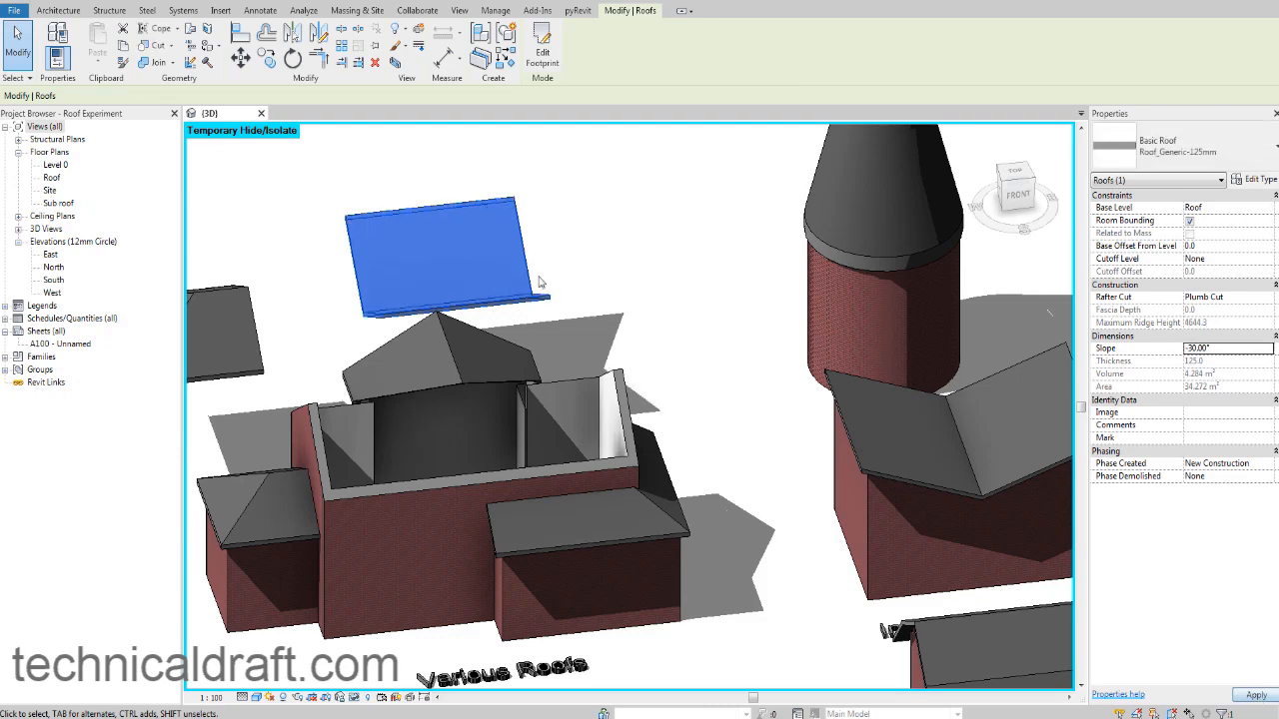
middle_click_drag(514, 388, 666, 336, "shift")
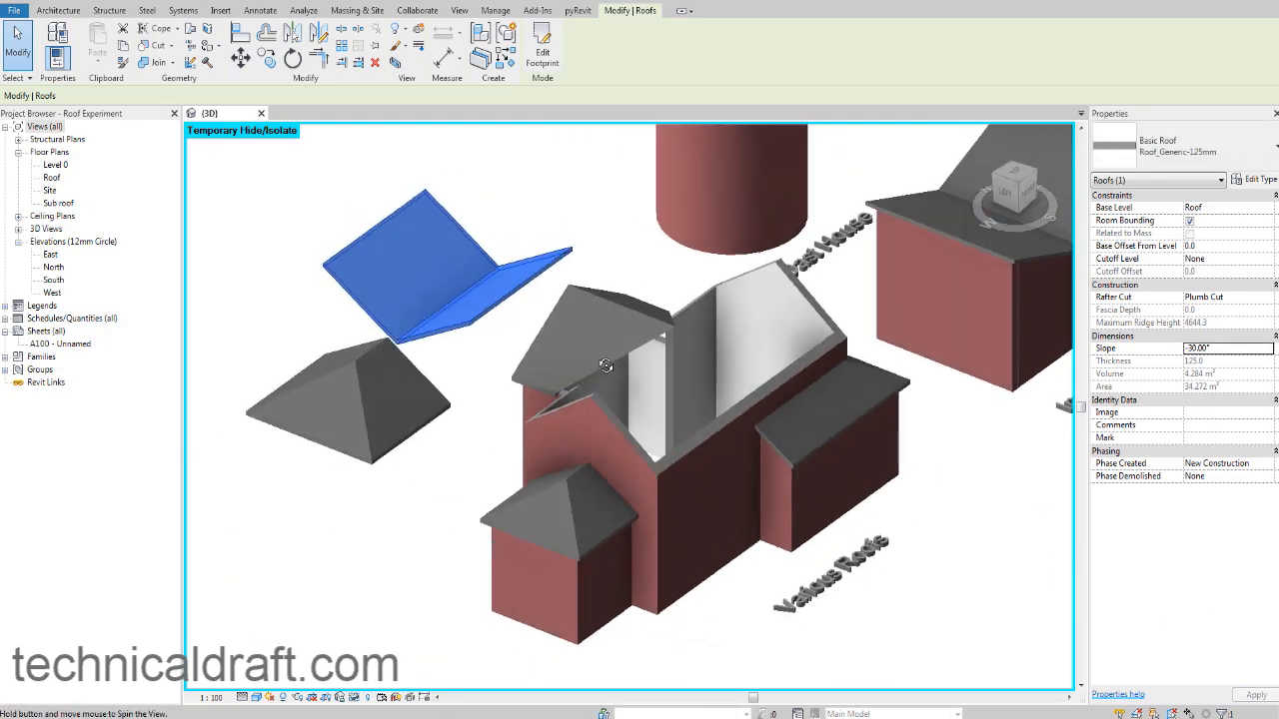
left_click(535, 300)
Step: Detach the top of the front wall of the Inverted Pitch Roof building from its butterfly roof
scroll(497, 306, "up", 2)
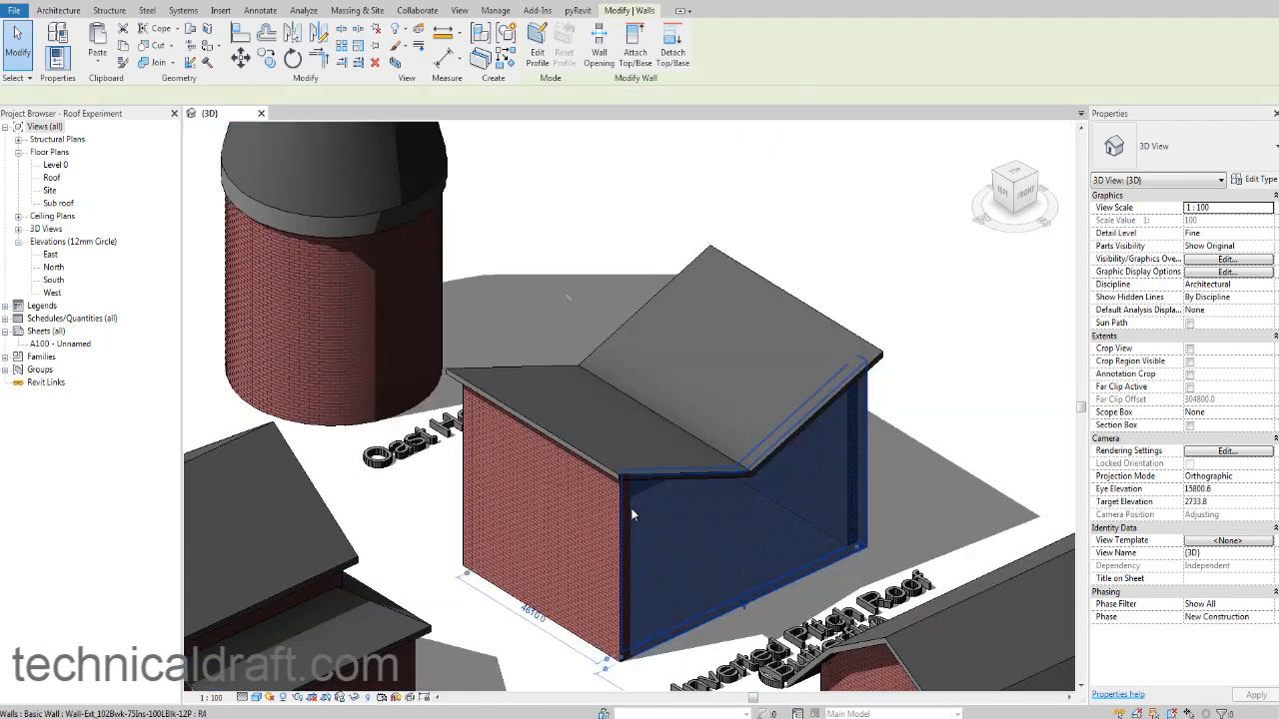
left_click(630, 508)
scroll(635, 509, "down", 2)
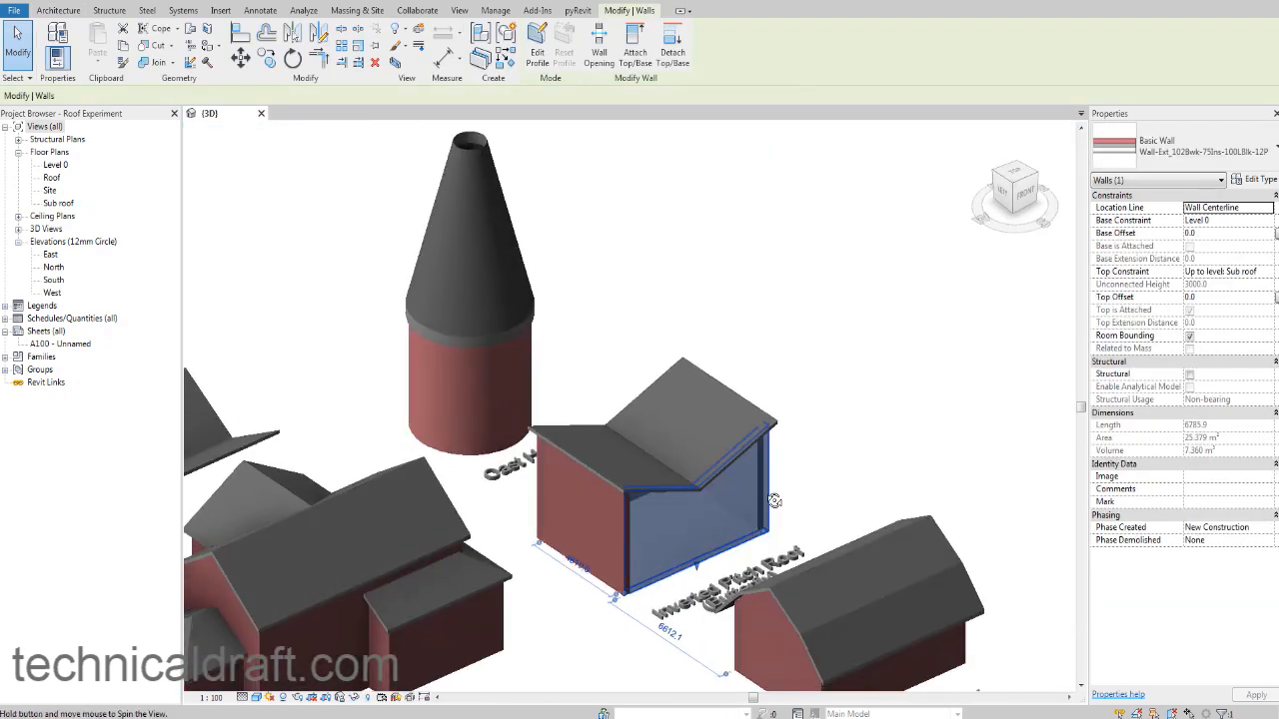
scroll(639, 480, "up", 1)
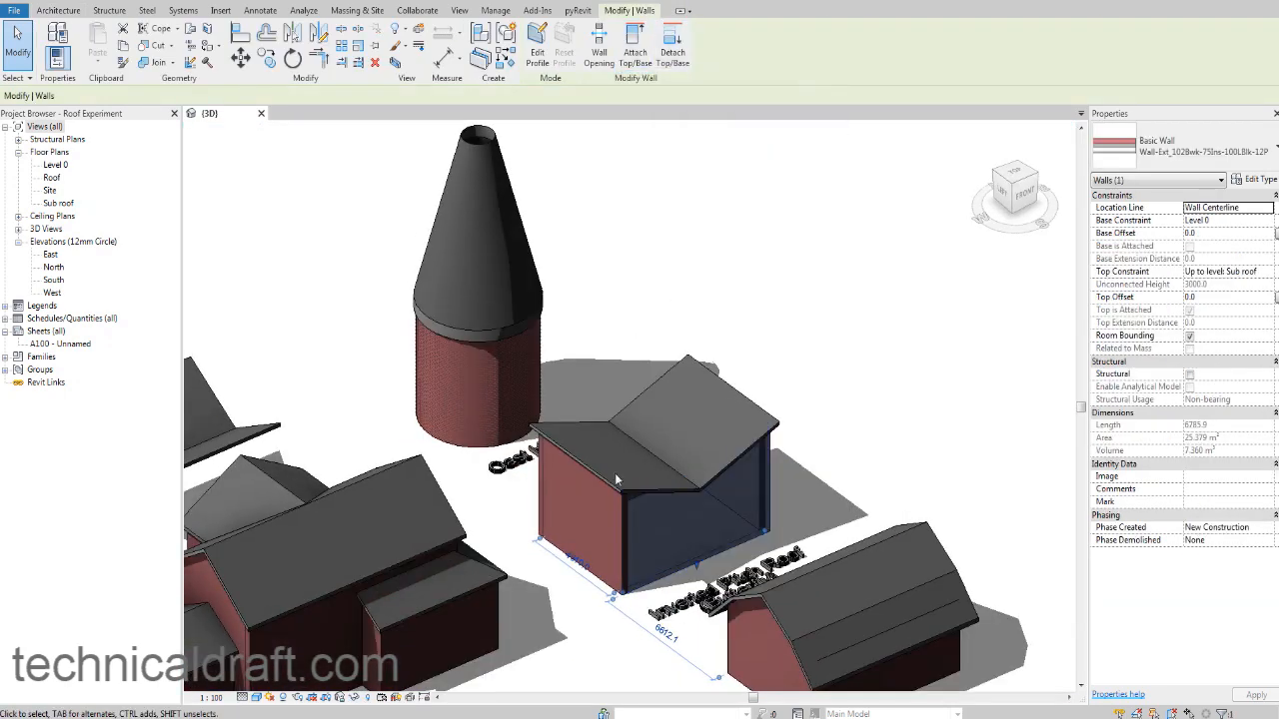
scroll(696, 510, "up", 3)
left_click(673, 45)
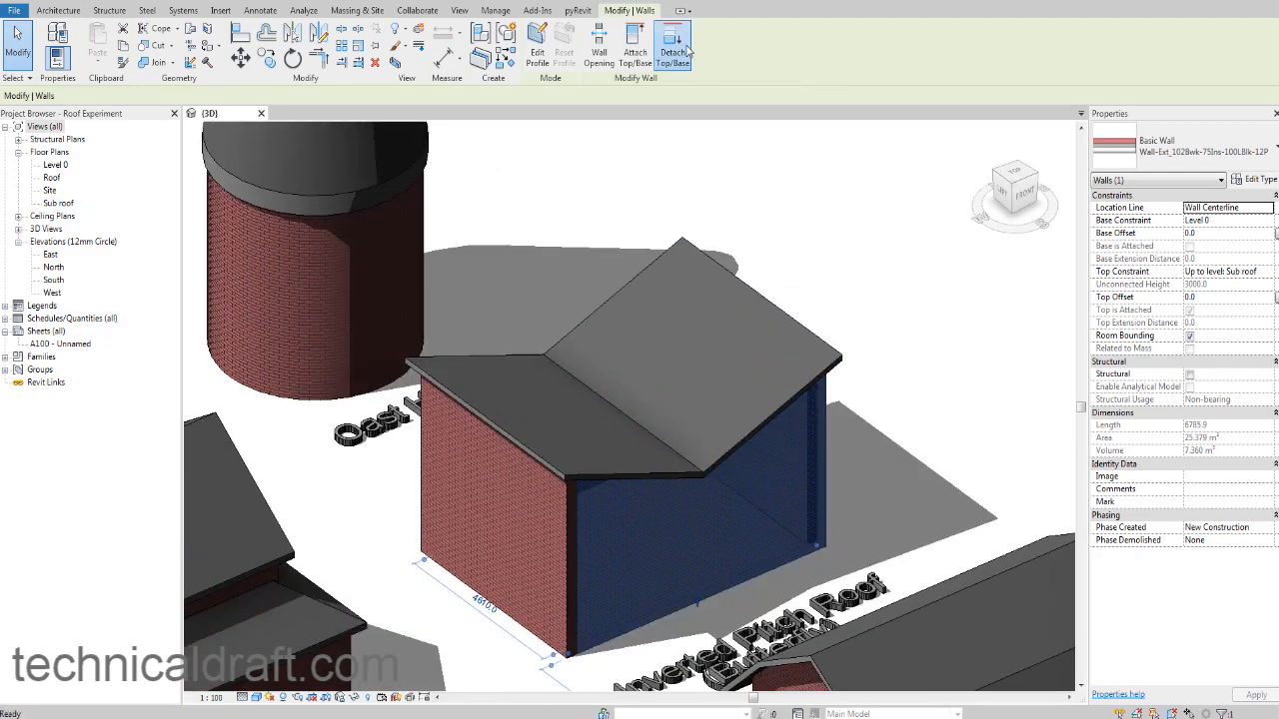
left_click(619, 472)
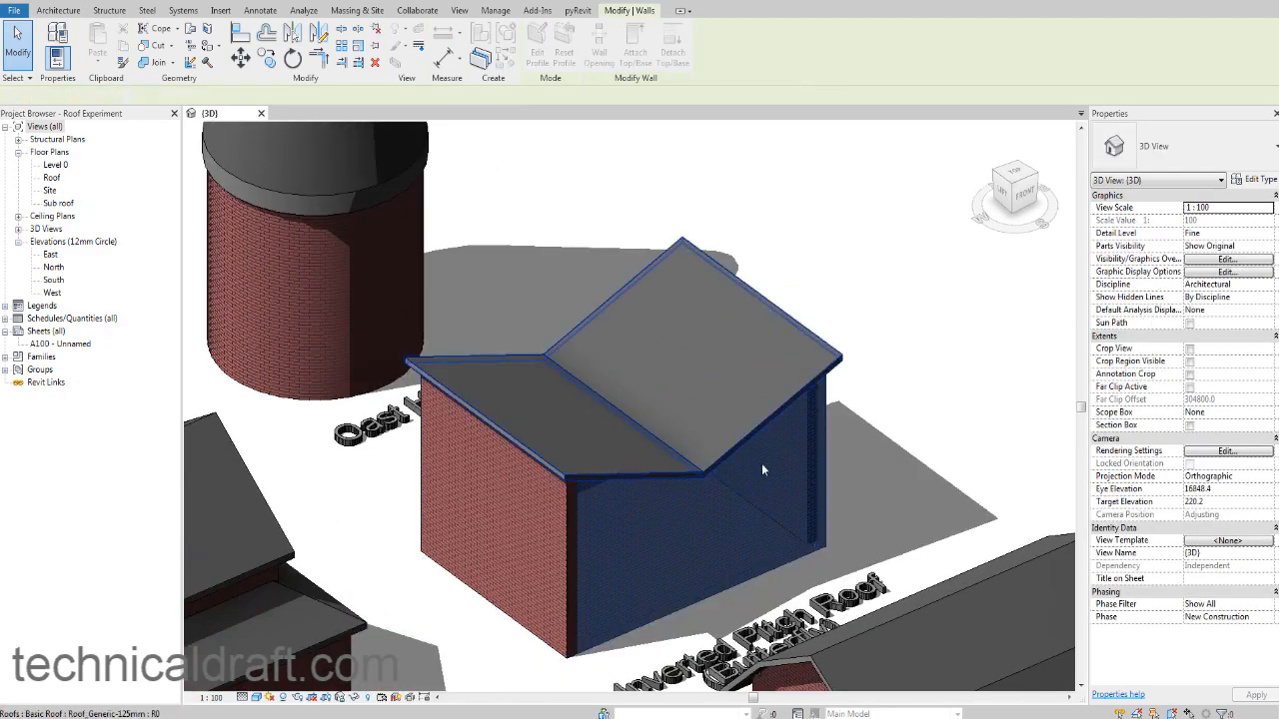
key("Escape")
key("Escape")
Step: Attach the top of the front wall of the Inverted Pitch Roof building to its butterfly roof
middle_click_drag(786, 449, 664, 441, "shift")
scroll(699, 470, "up", 3)
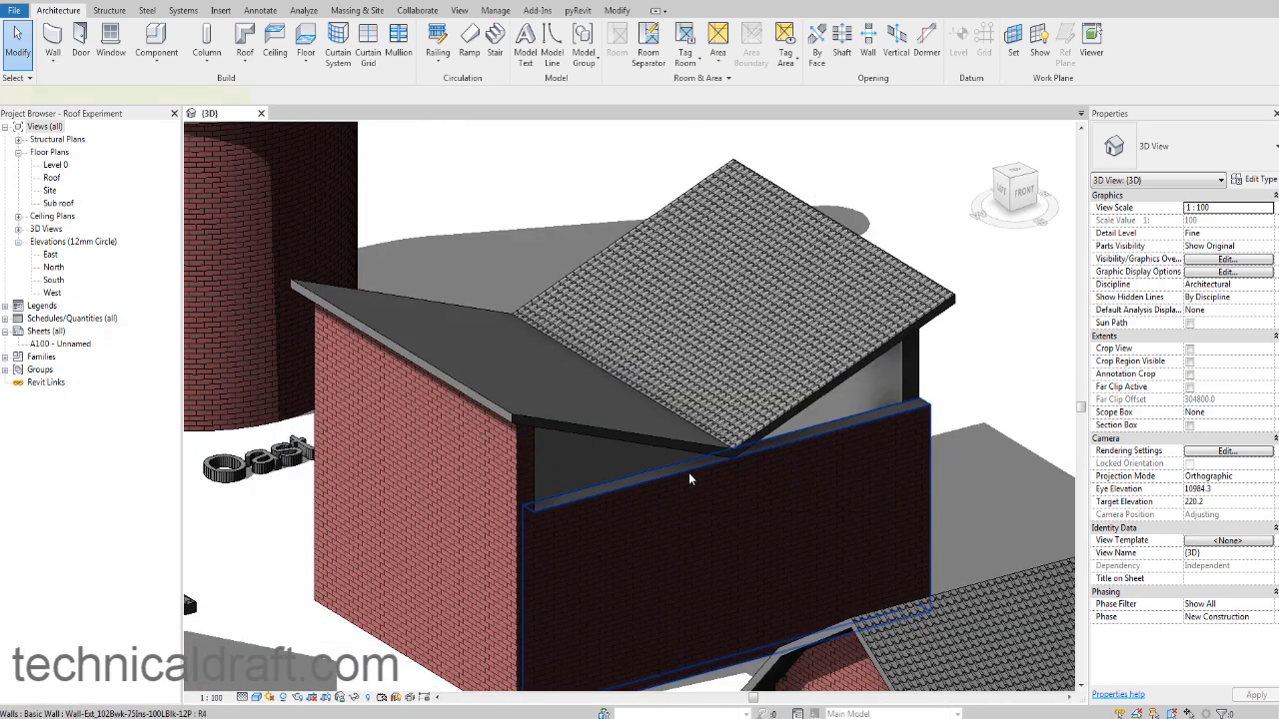
left_click(689, 480)
left_click(637, 52)
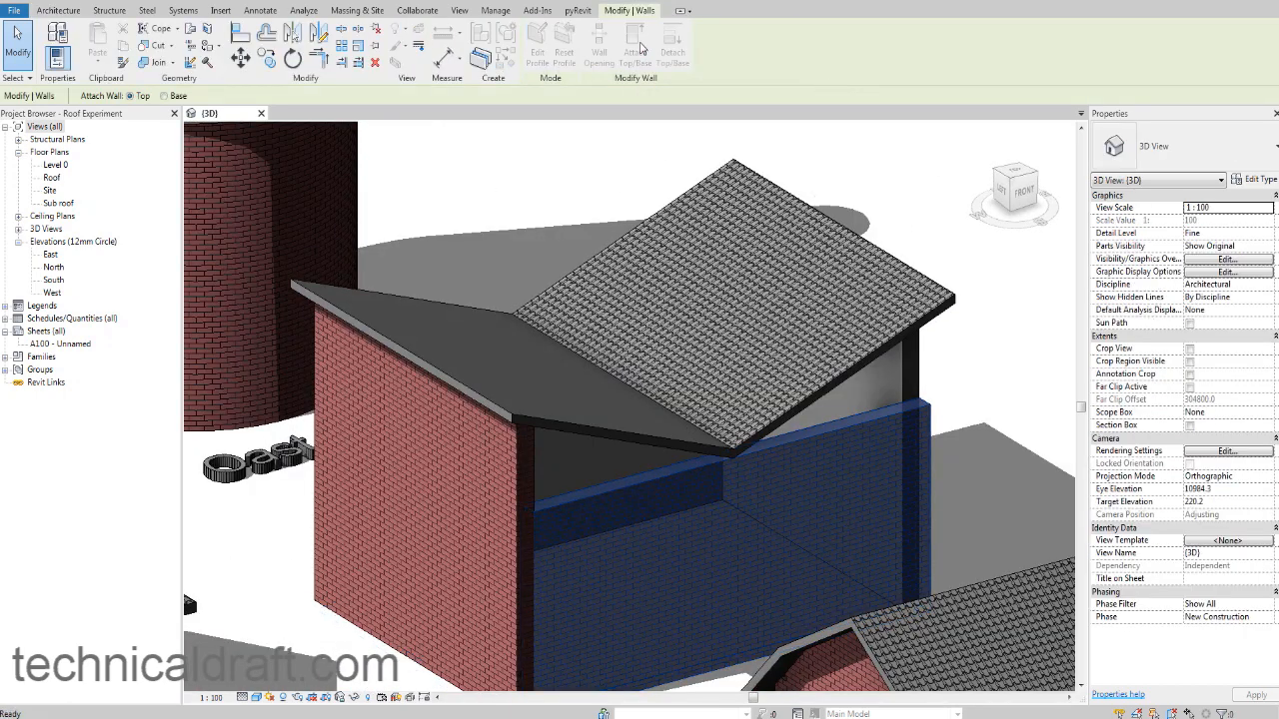
left_click(558, 421)
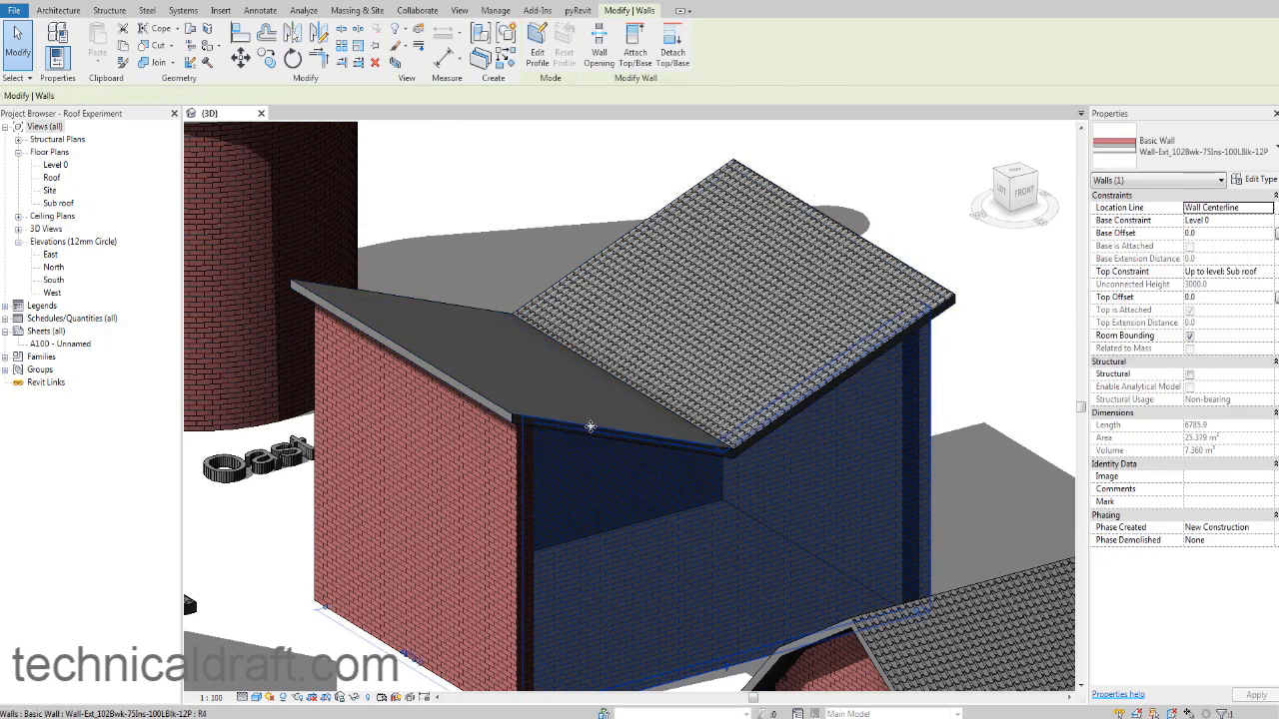
key("Escape")
middle_click_drag(883, 409, 861, 455, "shift")
scroll(844, 437, "down", 6)
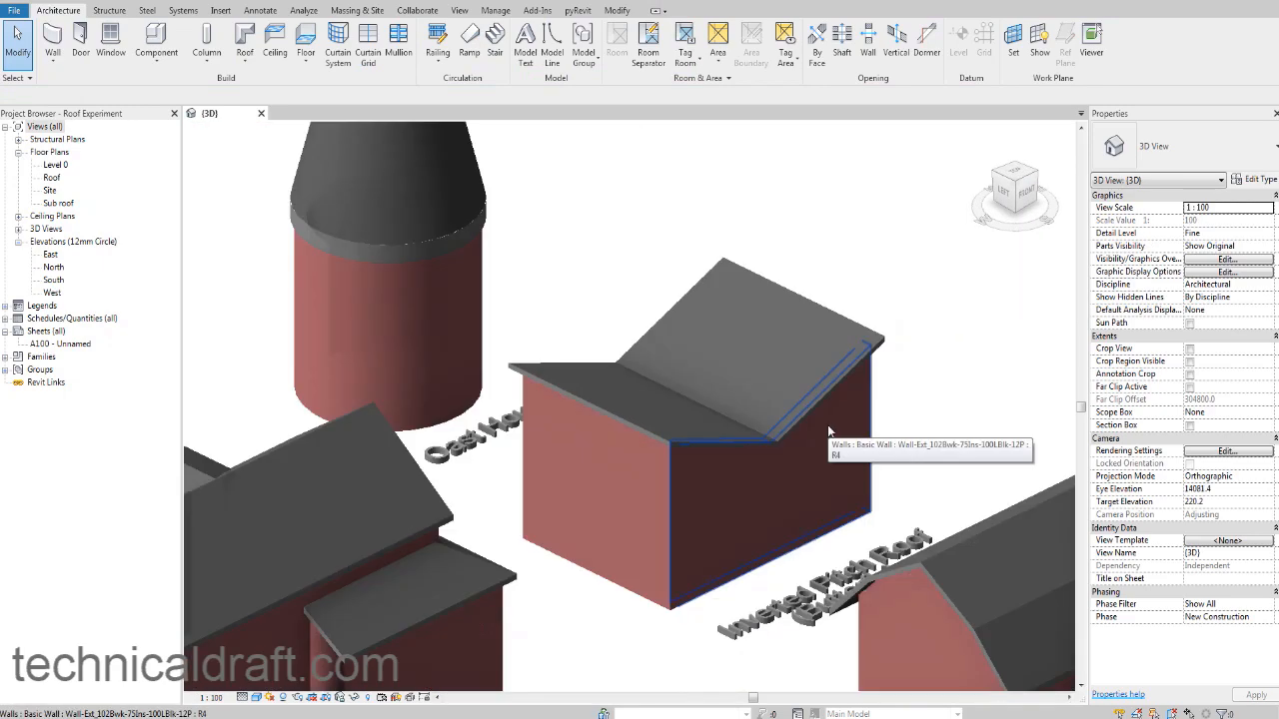
Step: Start a Roof by Extrusion on the Gambrel Roof building's gable wall plane, with reference level Roof and offset 150
scroll(715, 344, "up", 2)
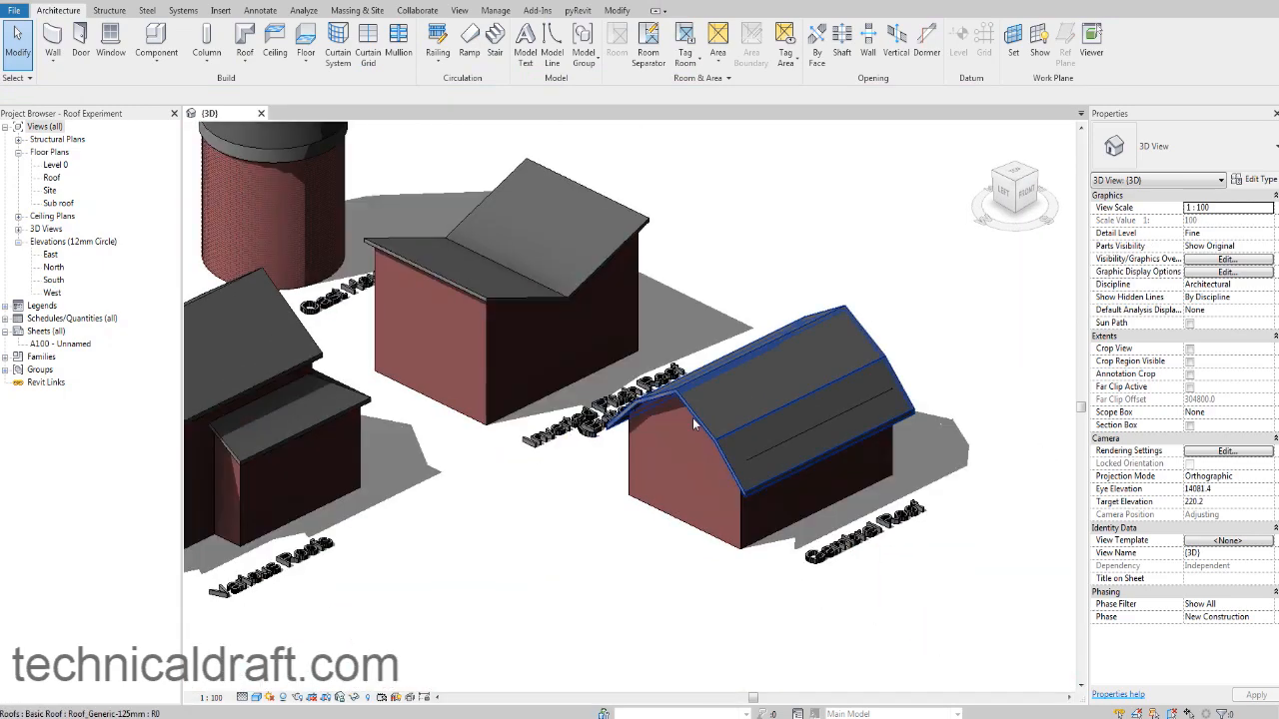
left_click(697, 421)
middle_click_drag(699, 423, 713, 467)
key("Escape")
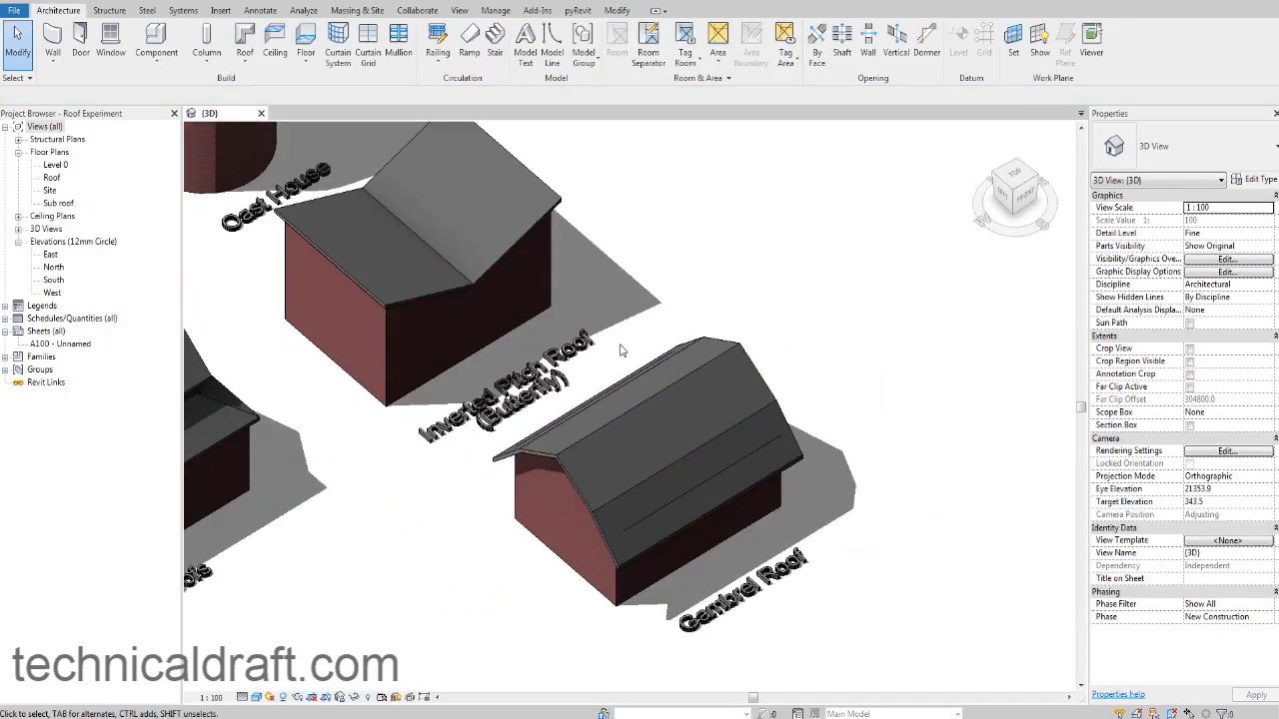
left_click(246, 56)
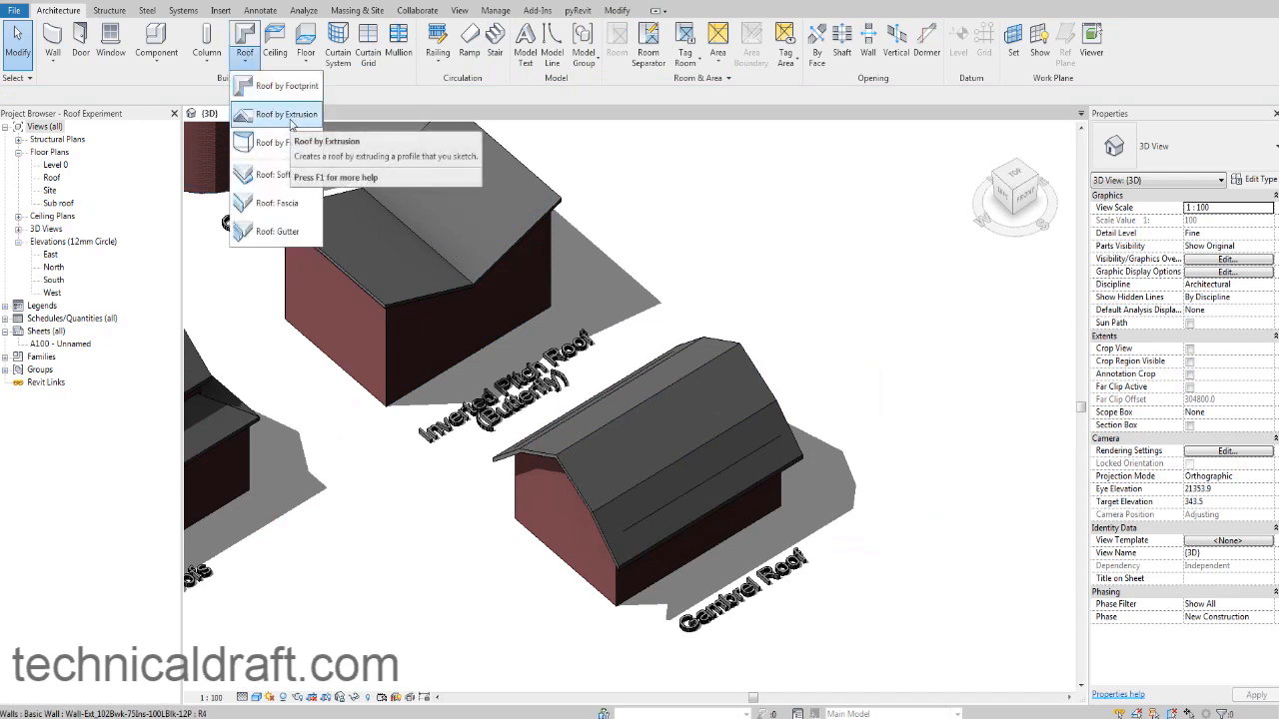
left_click(289, 113)
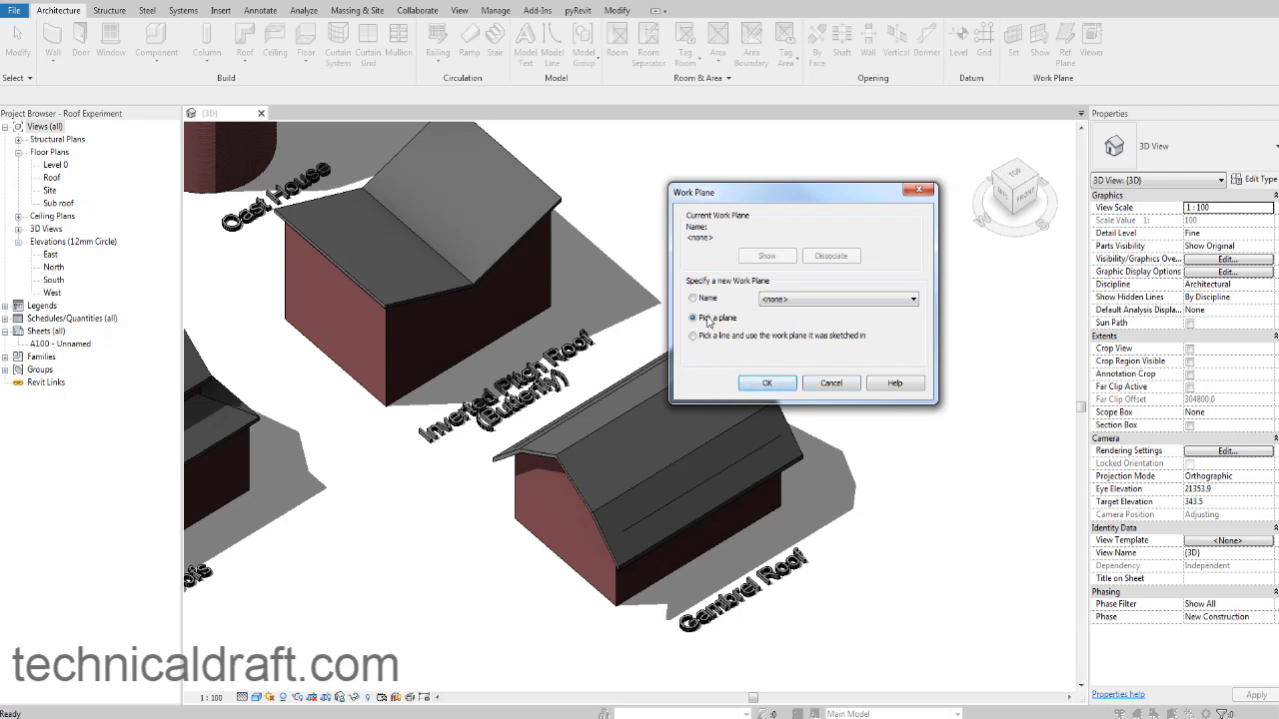
left_click(759, 385)
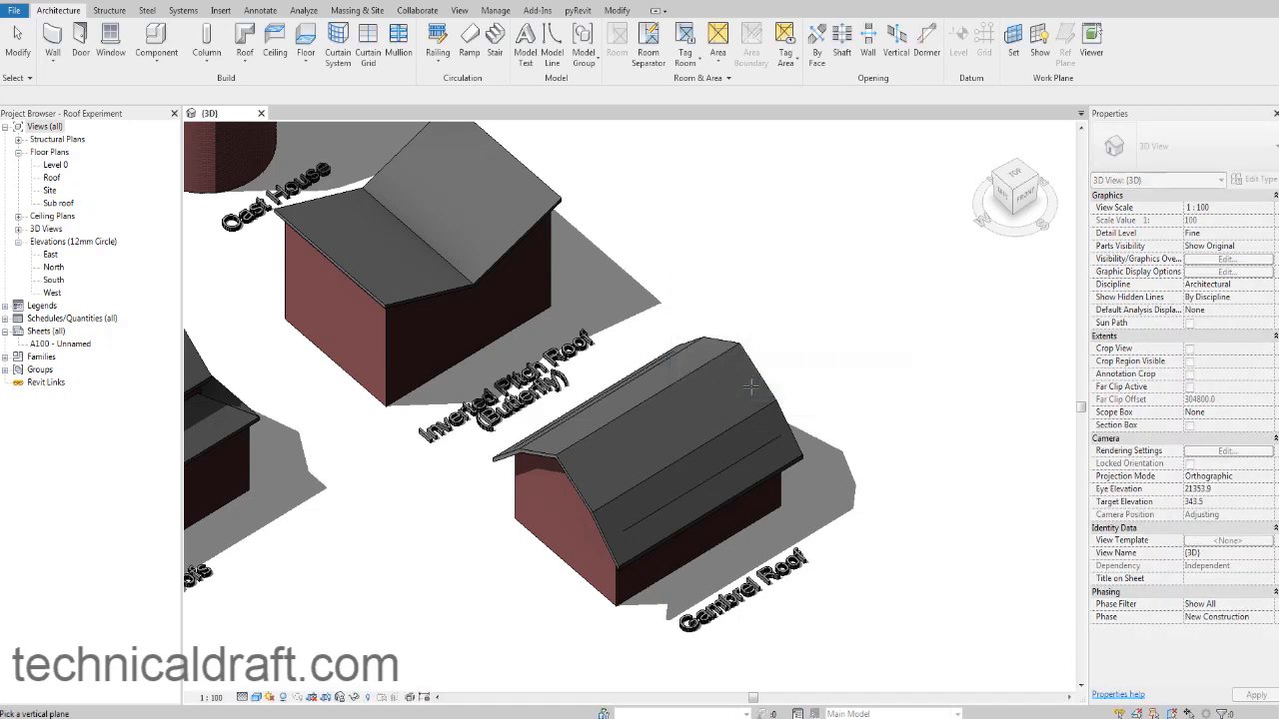
scroll(608, 485, "up", 5)
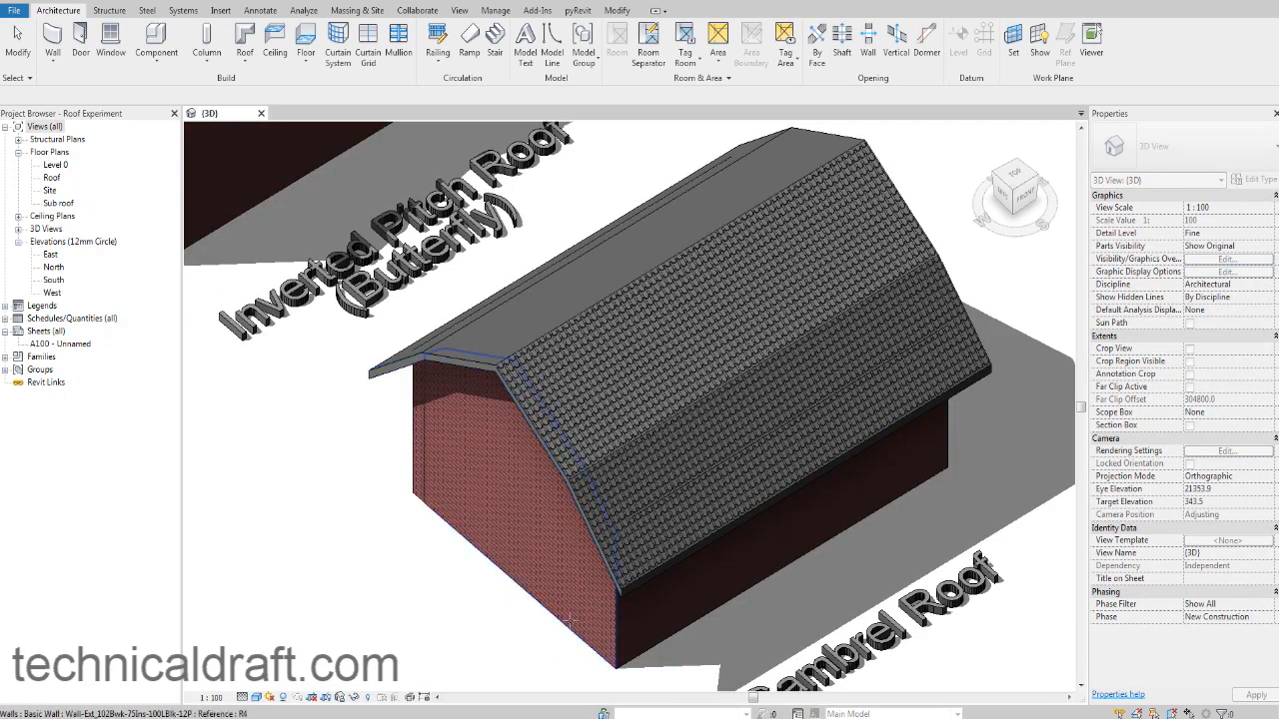
left_click(565, 625)
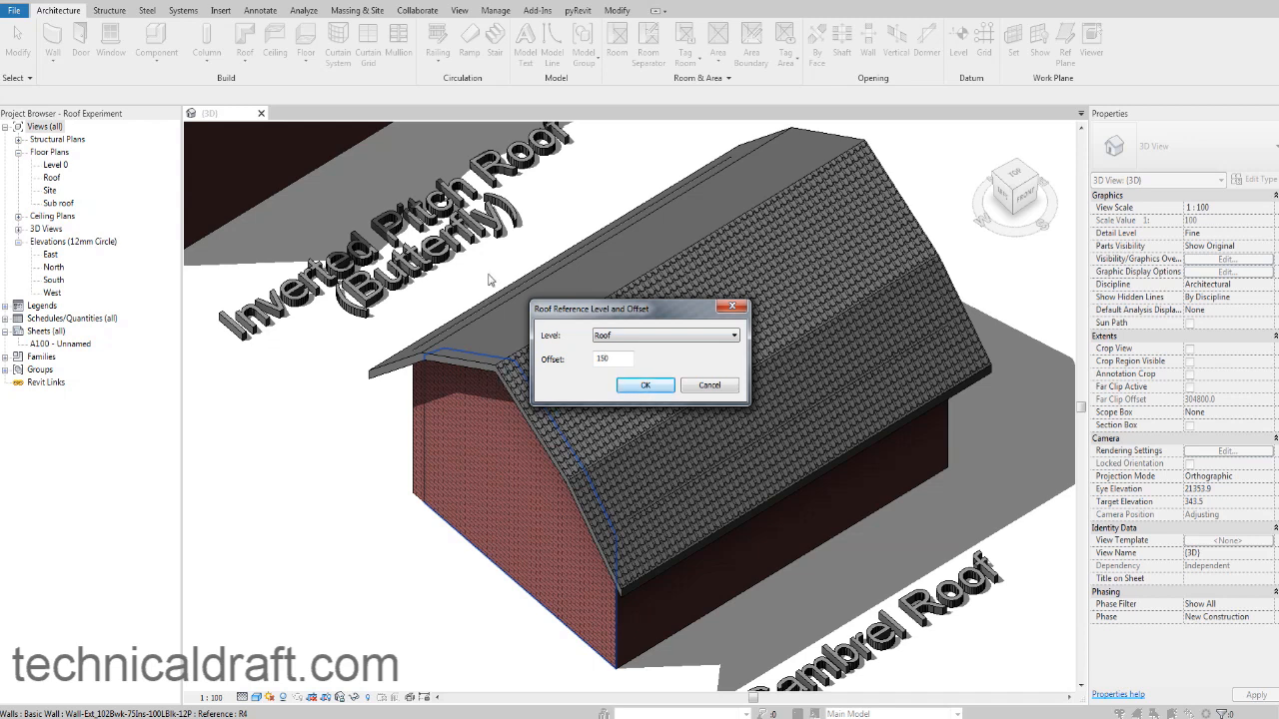
left_click(644, 386)
Step: Sketch an open zigzag chain of lines with several uneven peaks beside the Gambrel Roof building and finish it as the extruded roof's profile
scroll(643, 378, "down", 4)
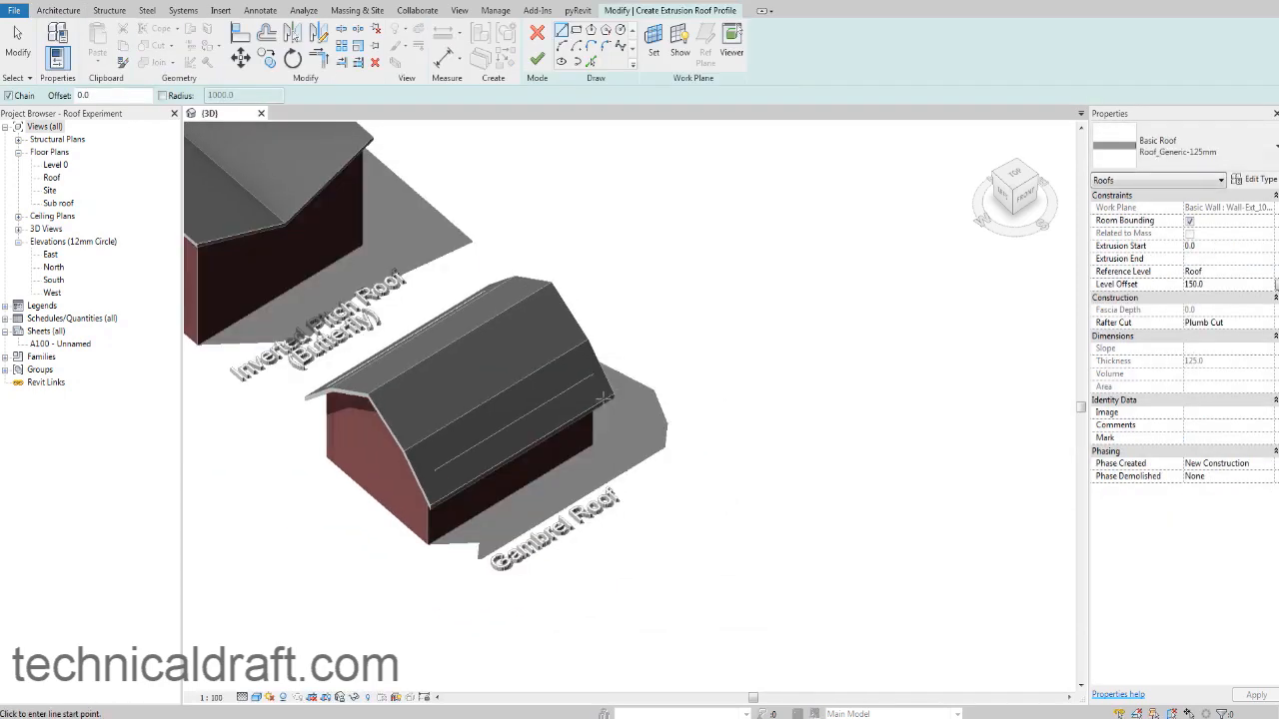
middle_click_drag(603, 398, 765, 266, "shift")
left_click(999, 221)
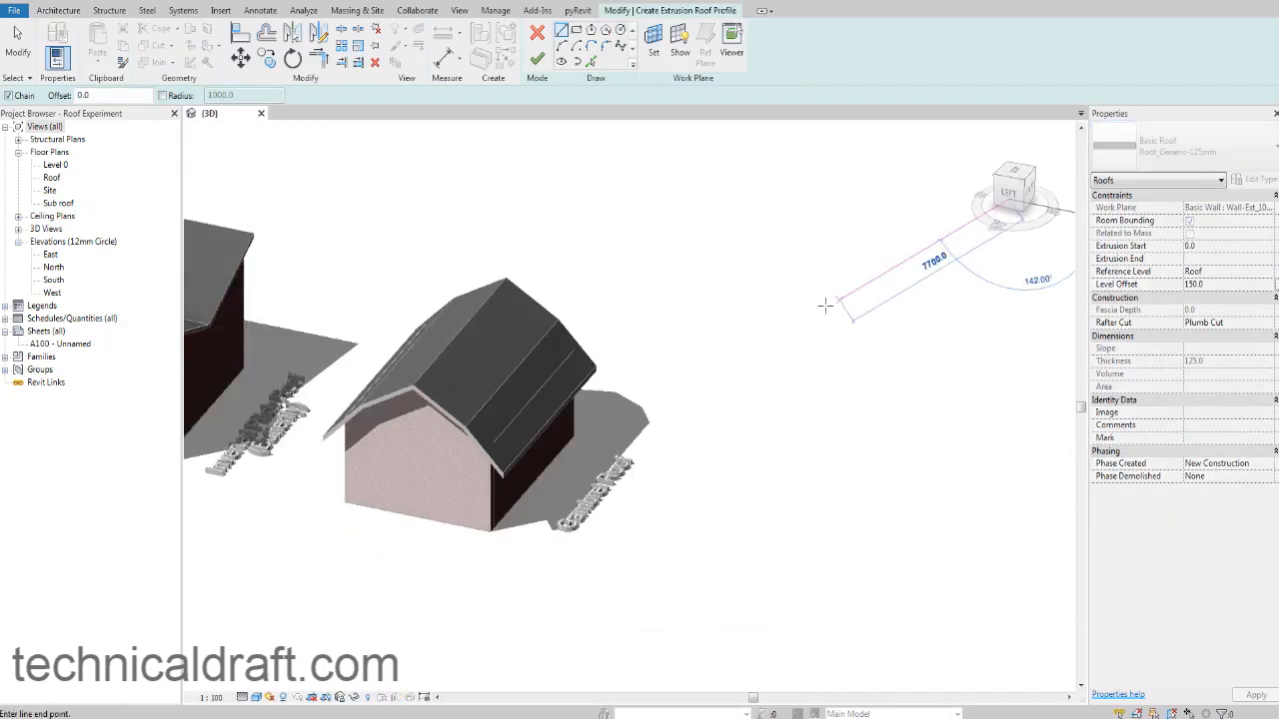
left_click(1017, 196)
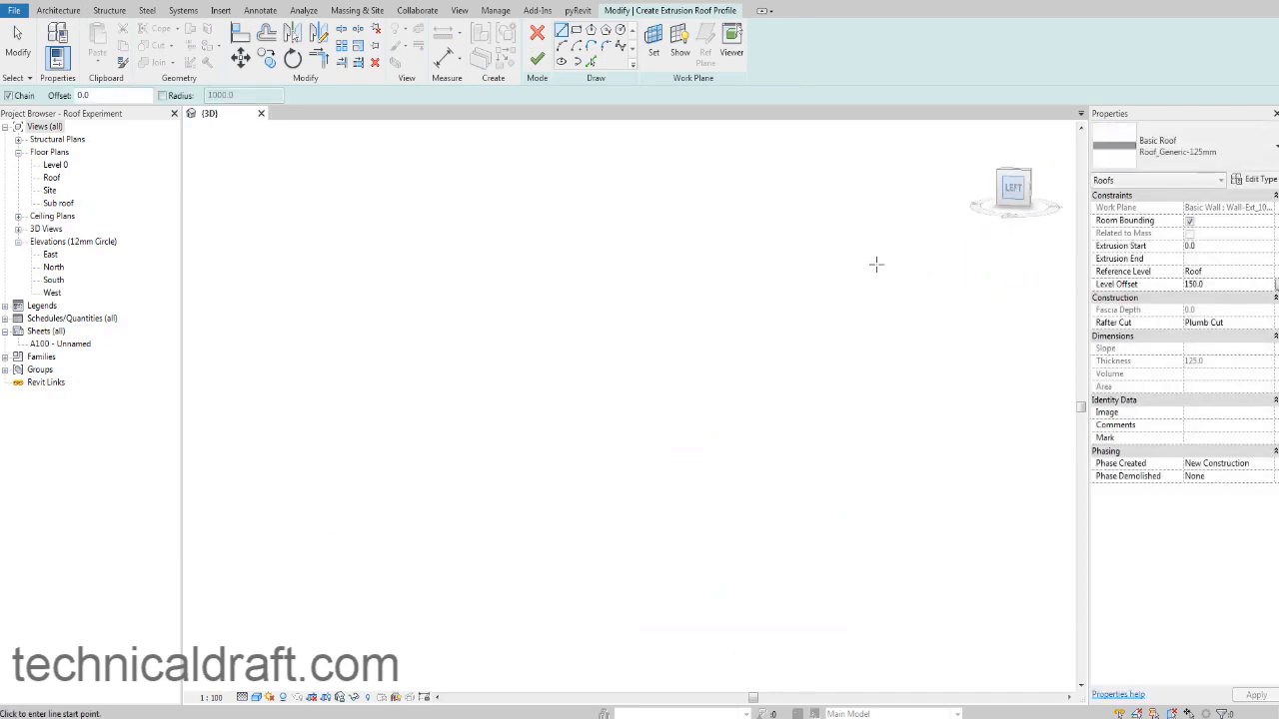
scroll(728, 409, "up", 5)
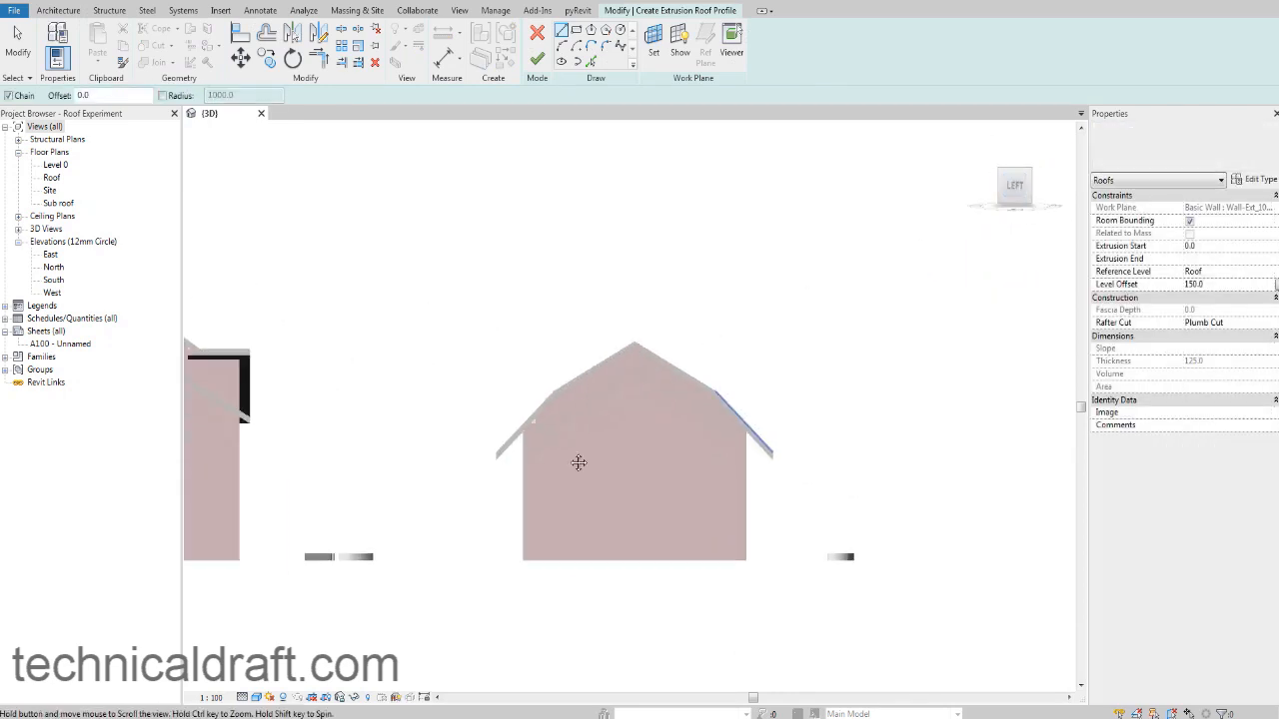
middle_click_drag(586, 466, 617, 472)
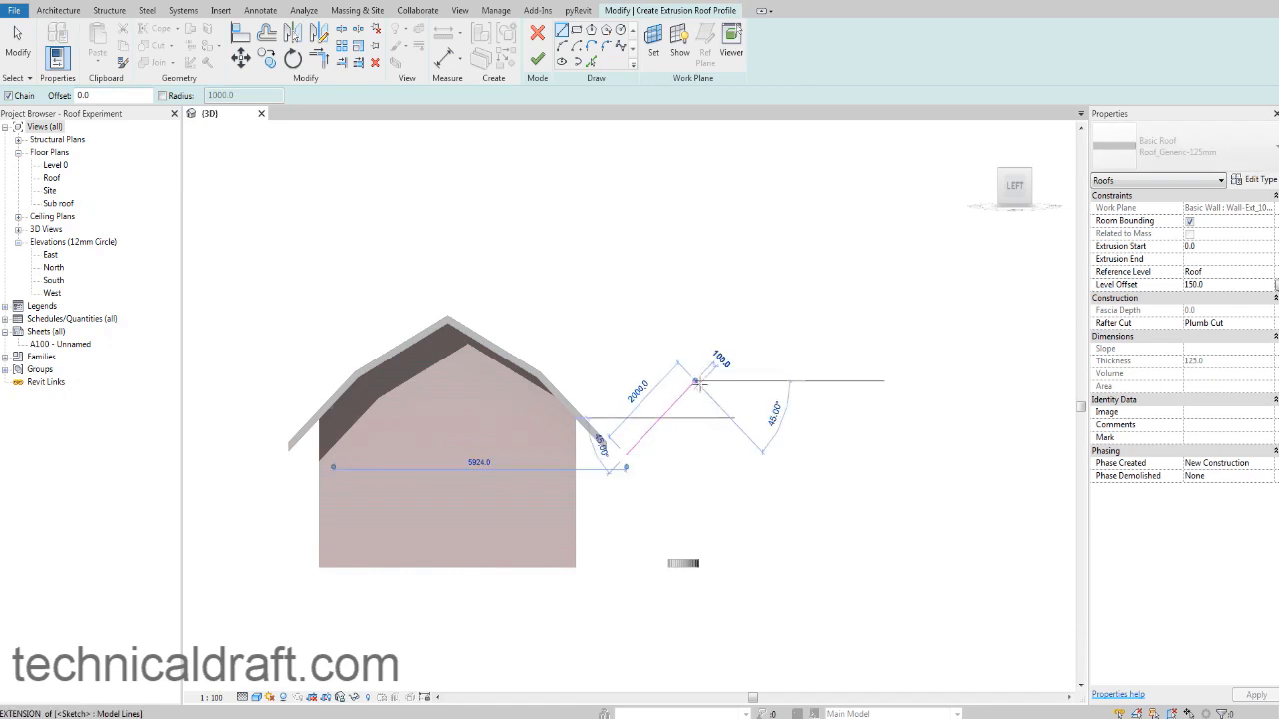
left_click(721, 407)
left_click(796, 367)
left_click(838, 410)
left_click(870, 418)
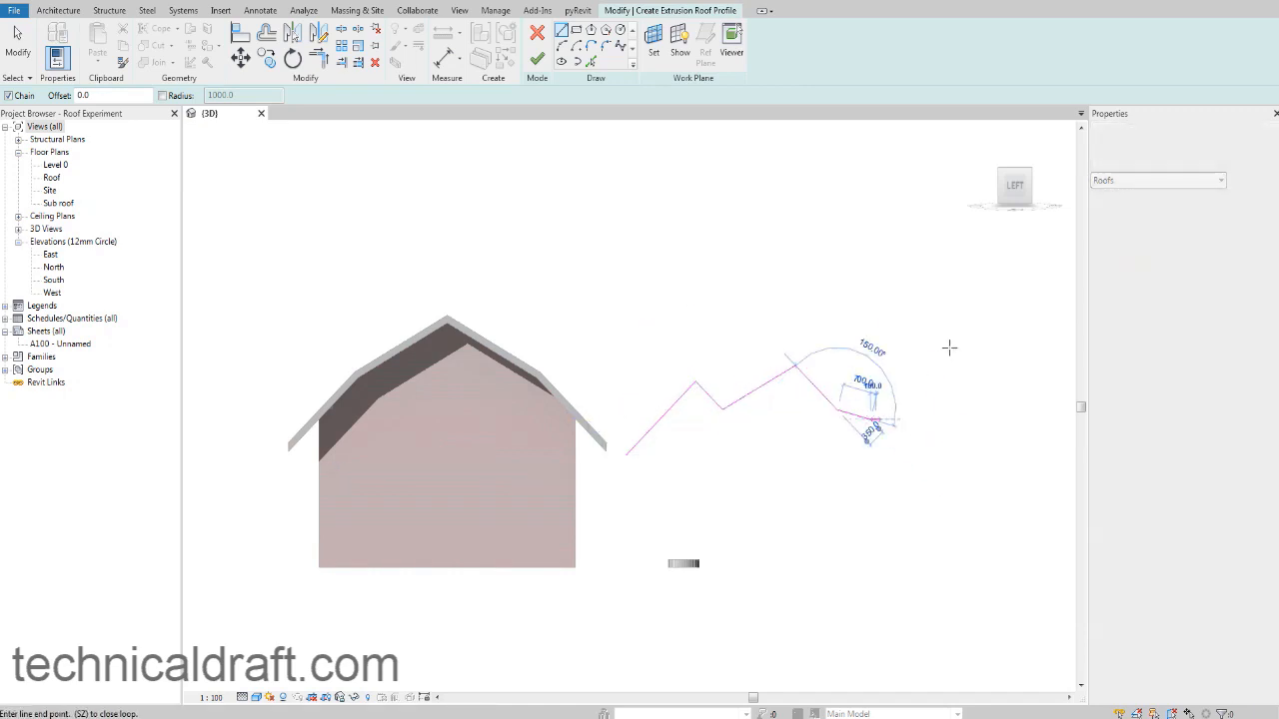
left_click(949, 349)
left_click(985, 402)
left_click(999, 408)
left_click(1040, 365)
middle_click_drag(990, 382, 771, 407)
left_click(948, 425)
left_click(1005, 427)
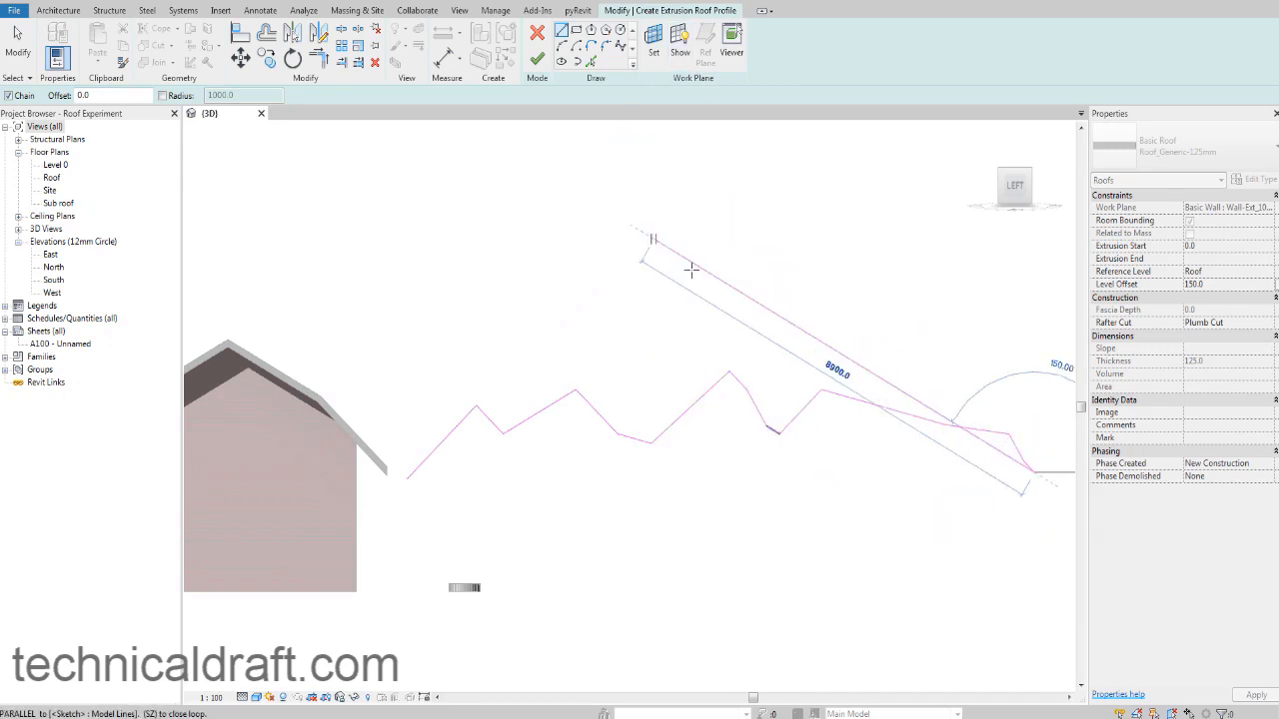
mouse_move(753, 289)
middle_mouse_down()
mouse_move(694, 277)
mouse_move(628, 298)
middle_mouse_up()
key("Escape")
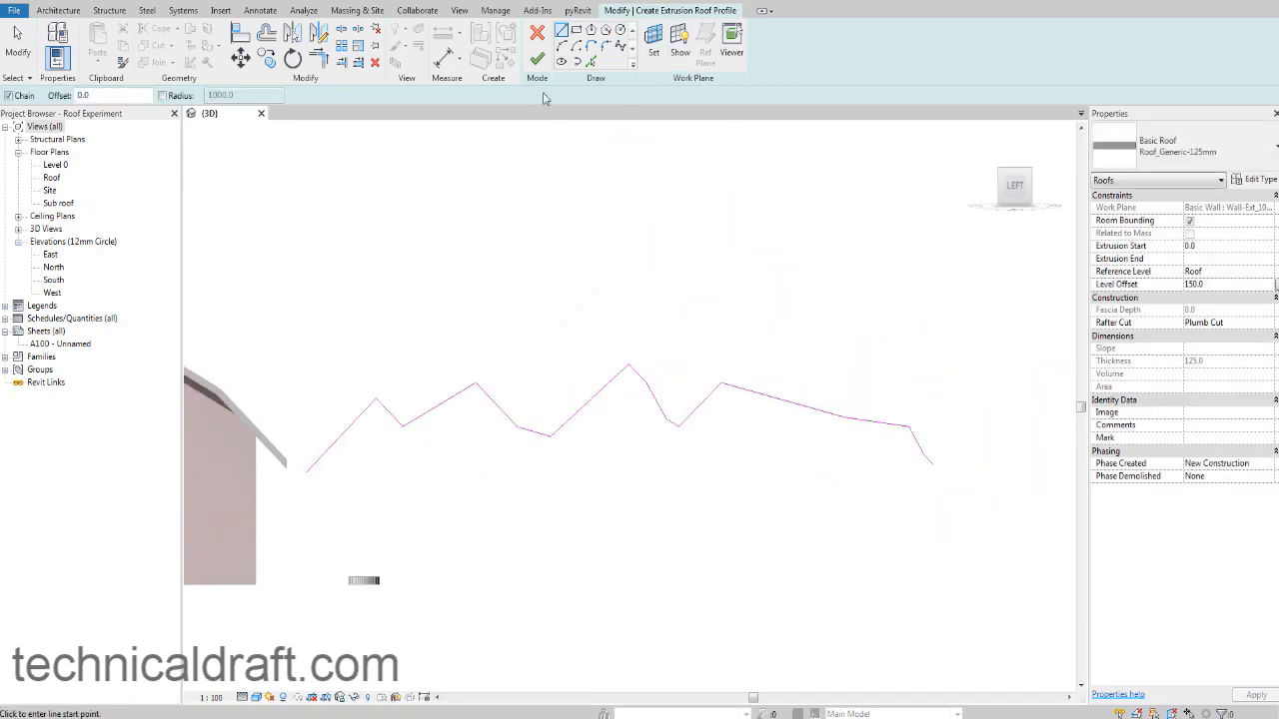
left_click(545, 60)
Step: Examine the extruded zigzag roof beside the Gambrel Roof building from the front, side and above
scroll(650, 274, "down", 2)
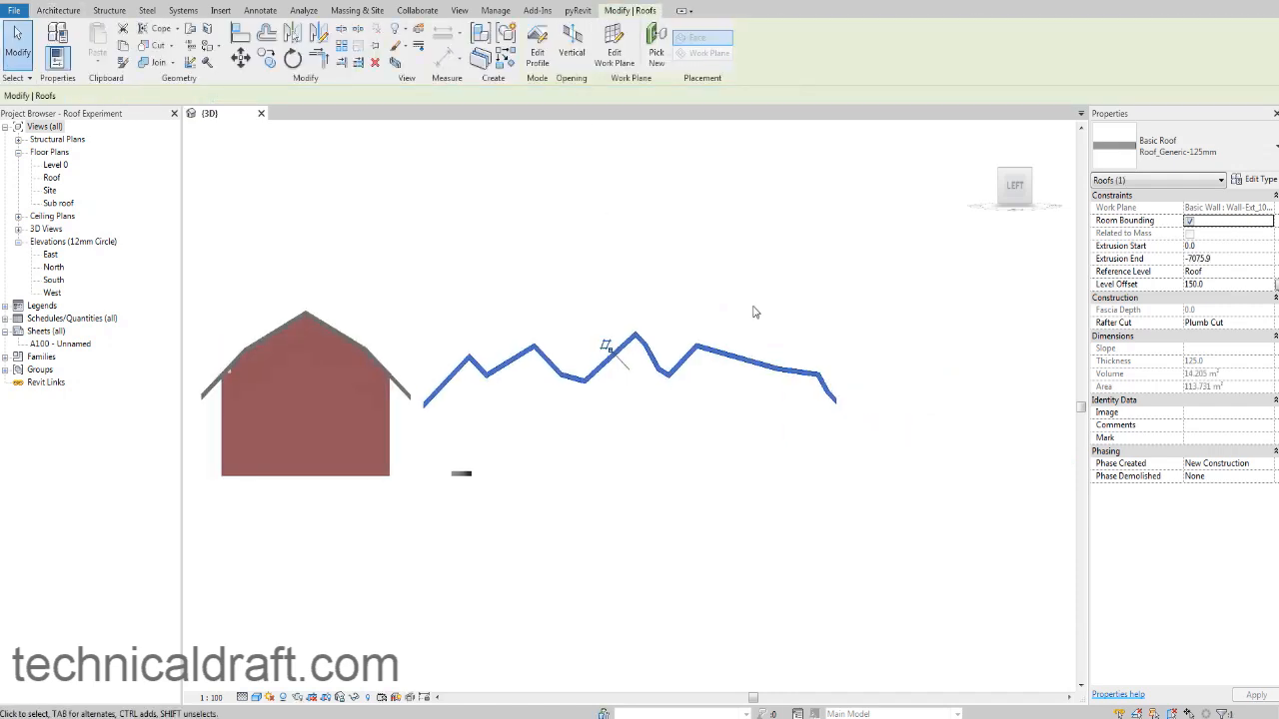
mouse_move(737, 396)
middle_mouse_down("shift")
mouse_move(748, 397)
mouse_move(653, 559)
mouse_move(657, 520)
mouse_move(662, 565)
mouse_move(623, 516)
mouse_move(726, 417)
middle_mouse_up("shift")
left_click(656, 520)
middle_click_drag(644, 437, 586, 399, "shift")
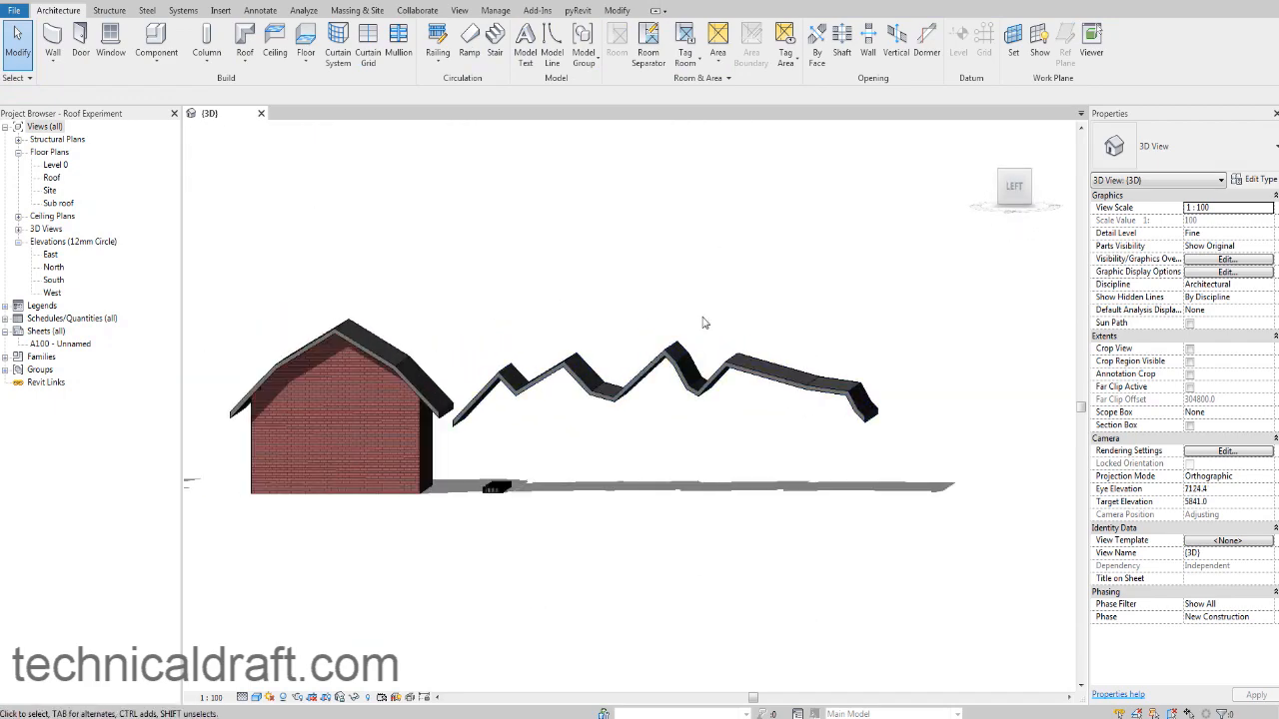
scroll(703, 322, "down", 3)
middle_click_drag(726, 322, 553, 488, "shift")
middle_click(539, 470)
middle_click(540, 469)
middle_click_drag(838, 478, 599, 411)
middle_click_drag(767, 383, 435, 452, "shift")
scroll(774, 361, "up", 4)
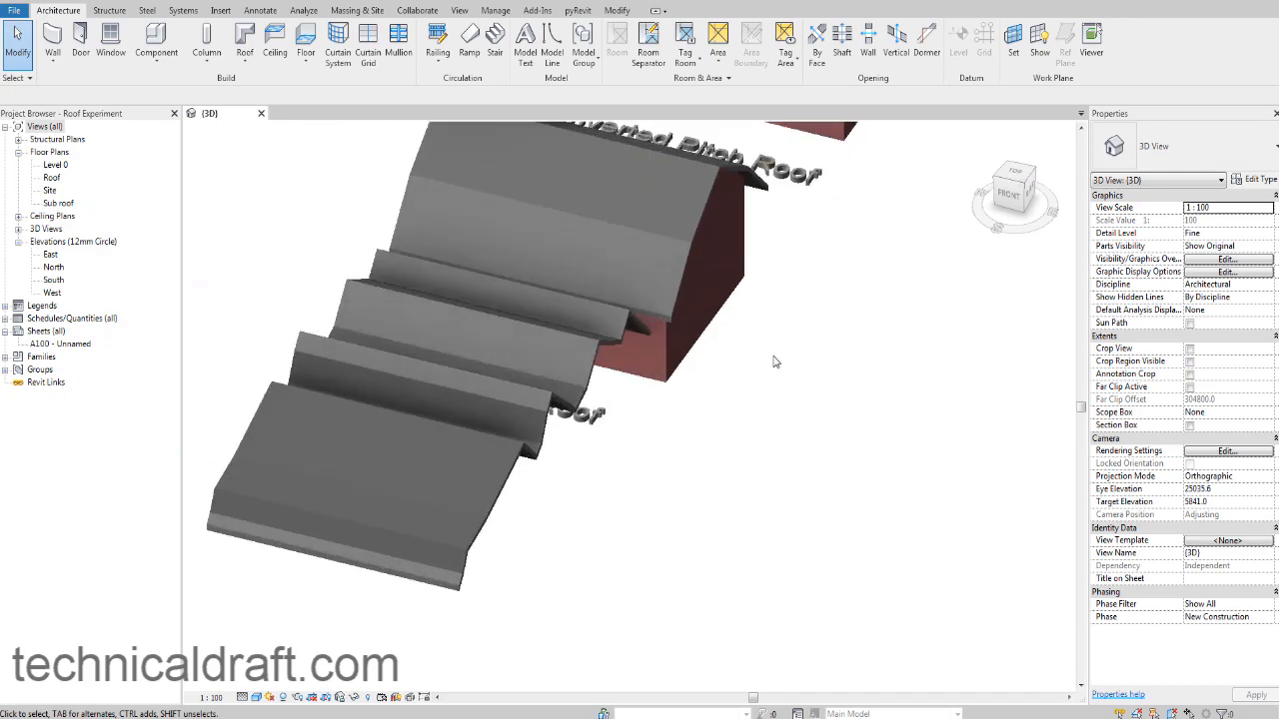
middle_click_drag(774, 362, 624, 352, "shift")
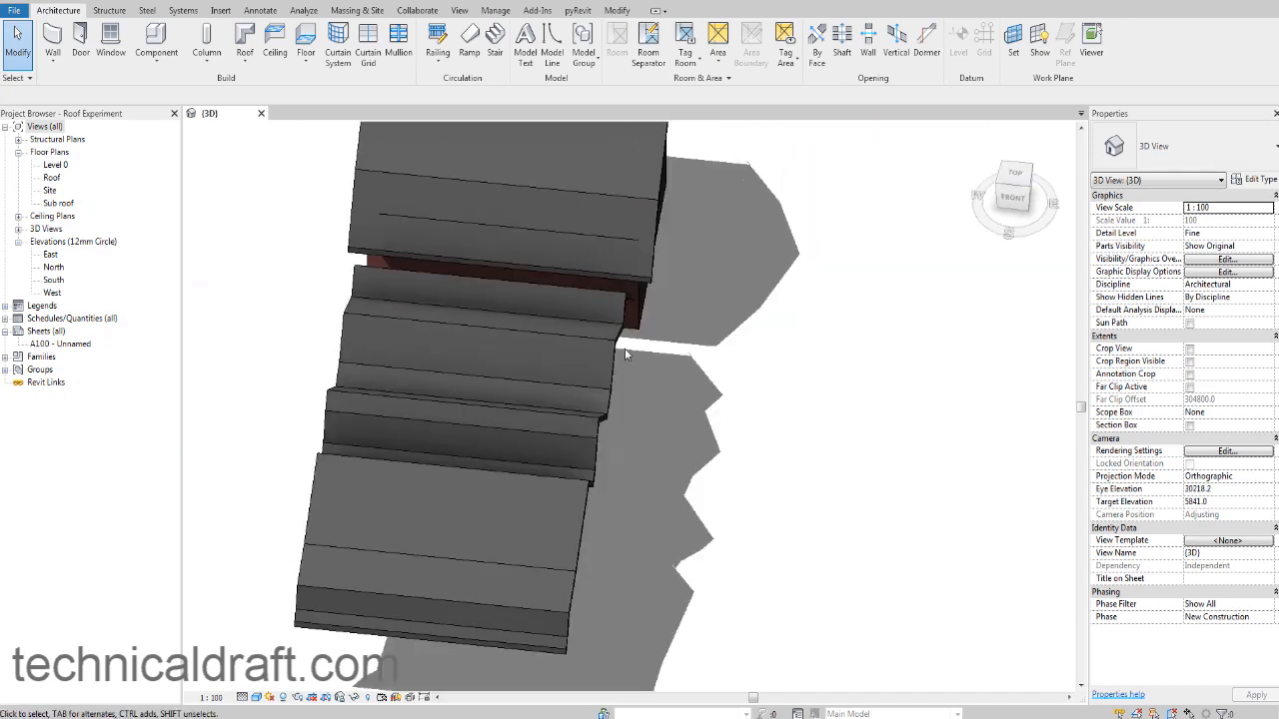
Step: Lengthen the zigzag roof by extending its east end to an extrusion end of about -9690
left_click(611, 356)
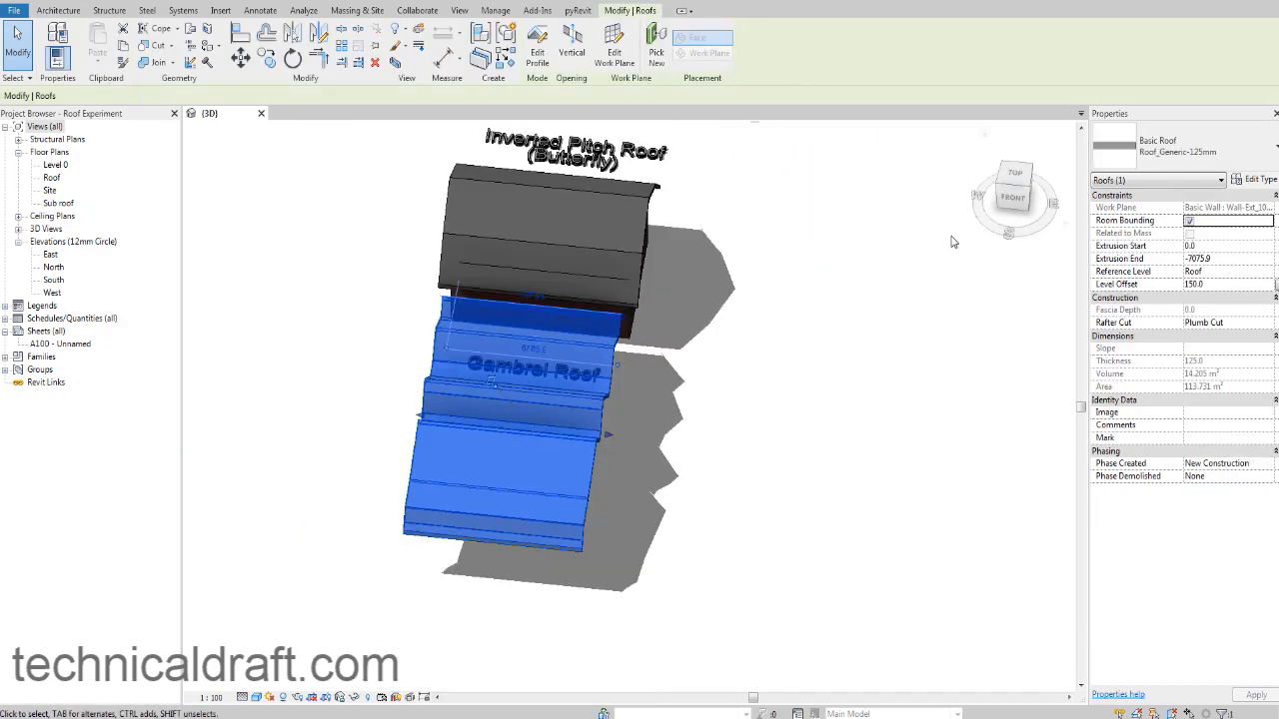
left_click(1015, 176)
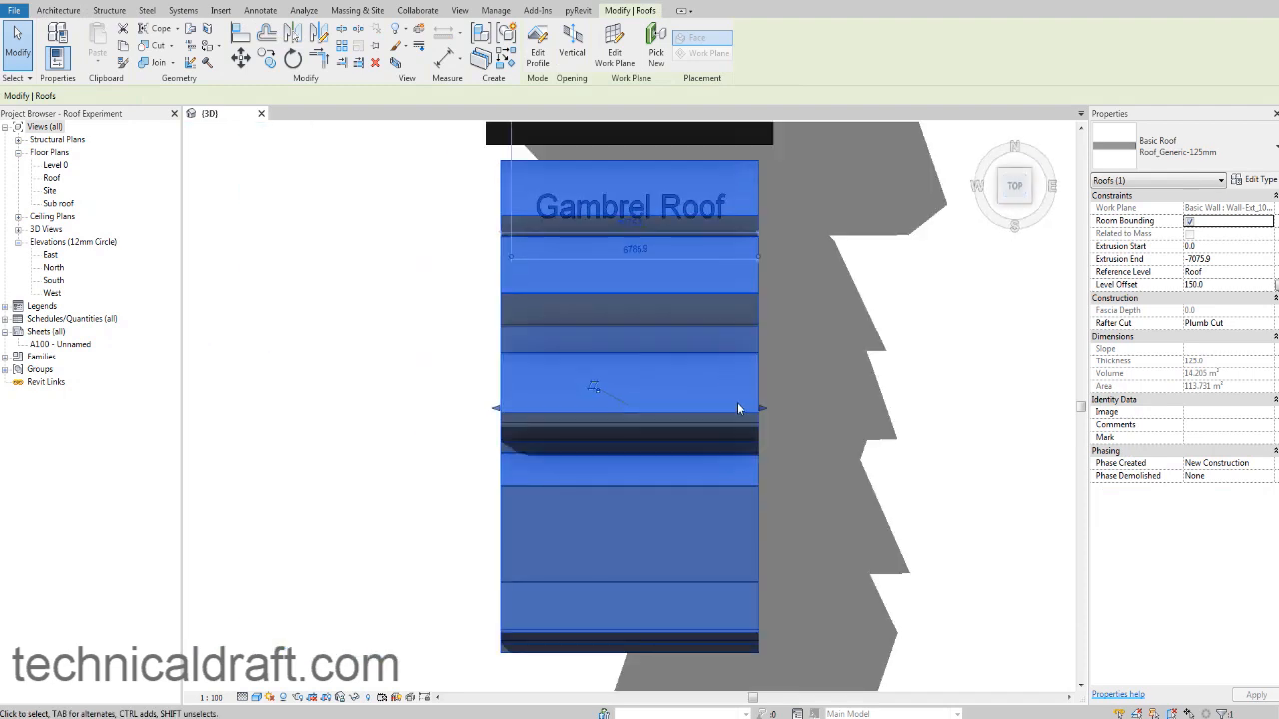
scroll(779, 437, "down", 3)
left_click_drag(768, 421, 818, 426)
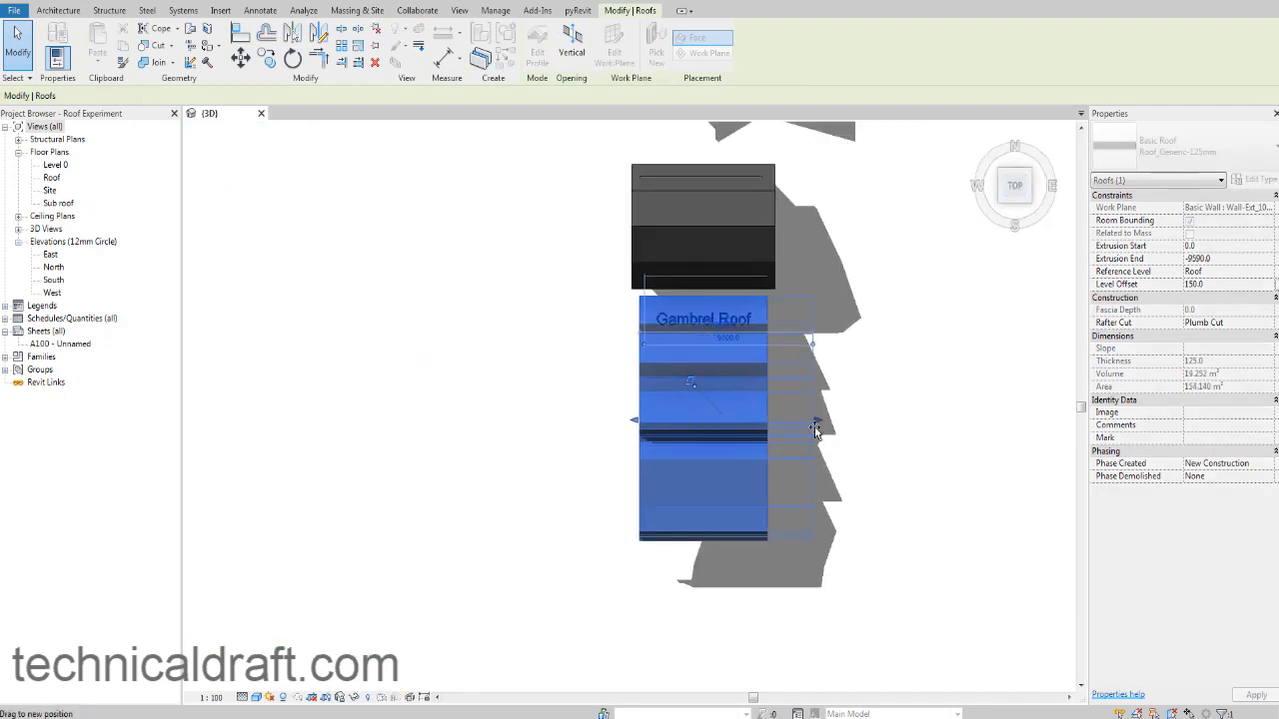
middle_click_drag(959, 407, 768, 393, "shift")
middle_click_drag(828, 427, 750, 399, "shift")
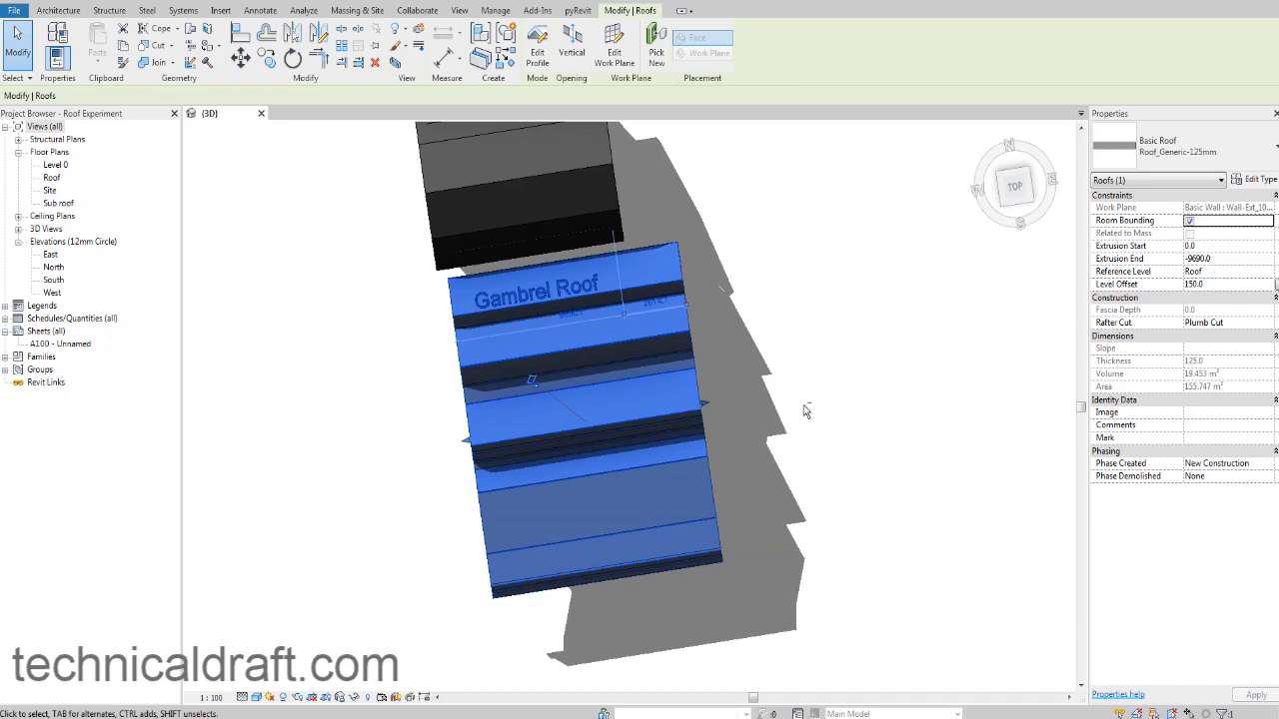
Step: Temporarily hide the roof of the Gambrel Roof building
middle_click_drag(806, 412, 580, 422, "shift")
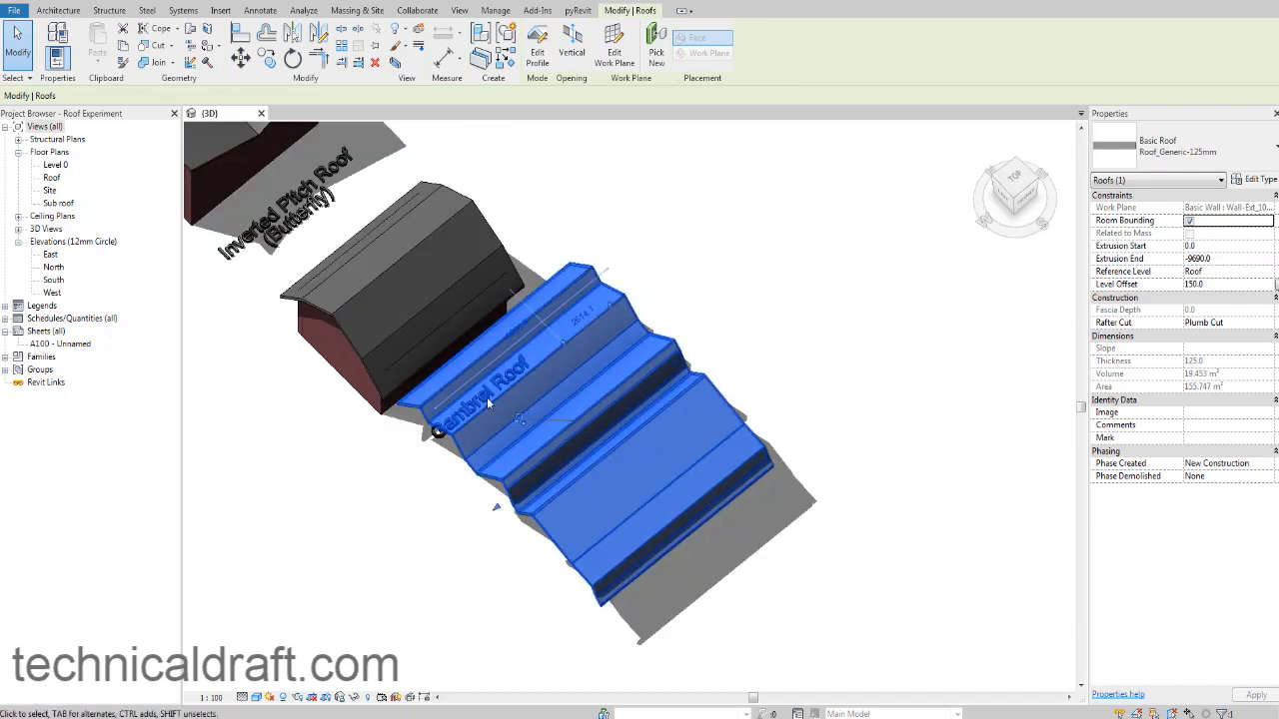
middle_click_drag(462, 420, 493, 425)
key("Escape")
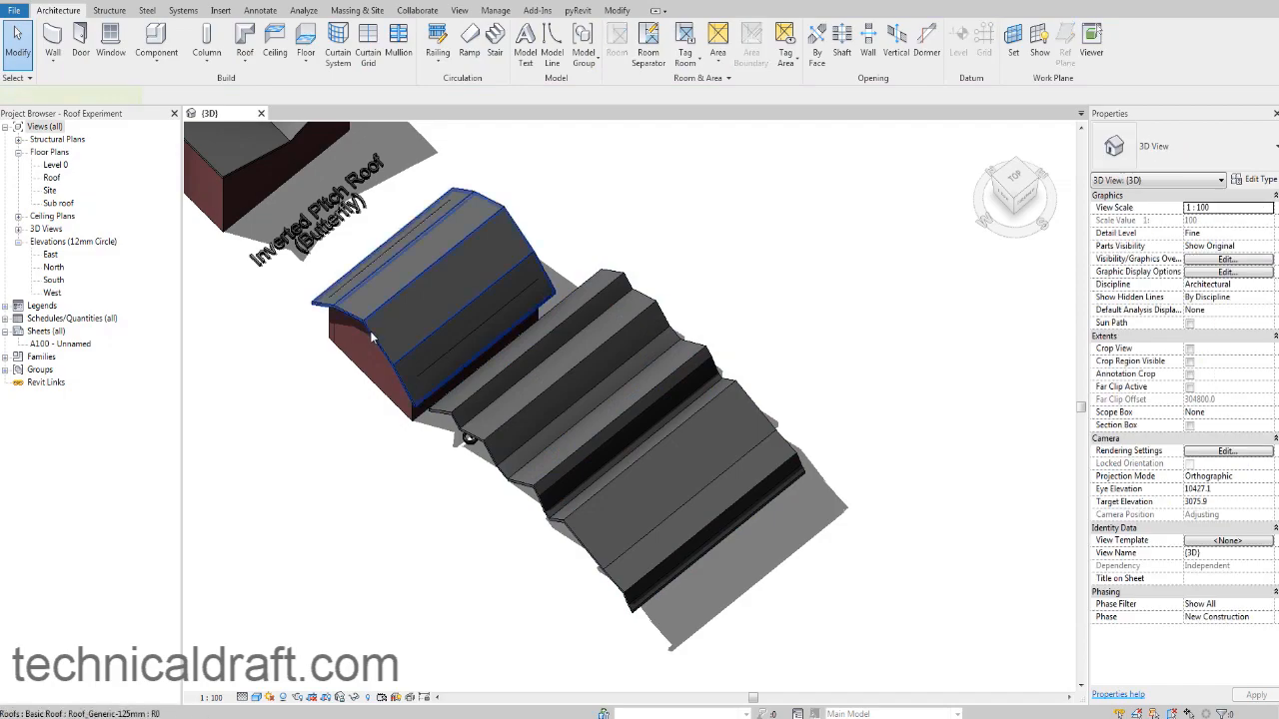
left_click(370, 337)
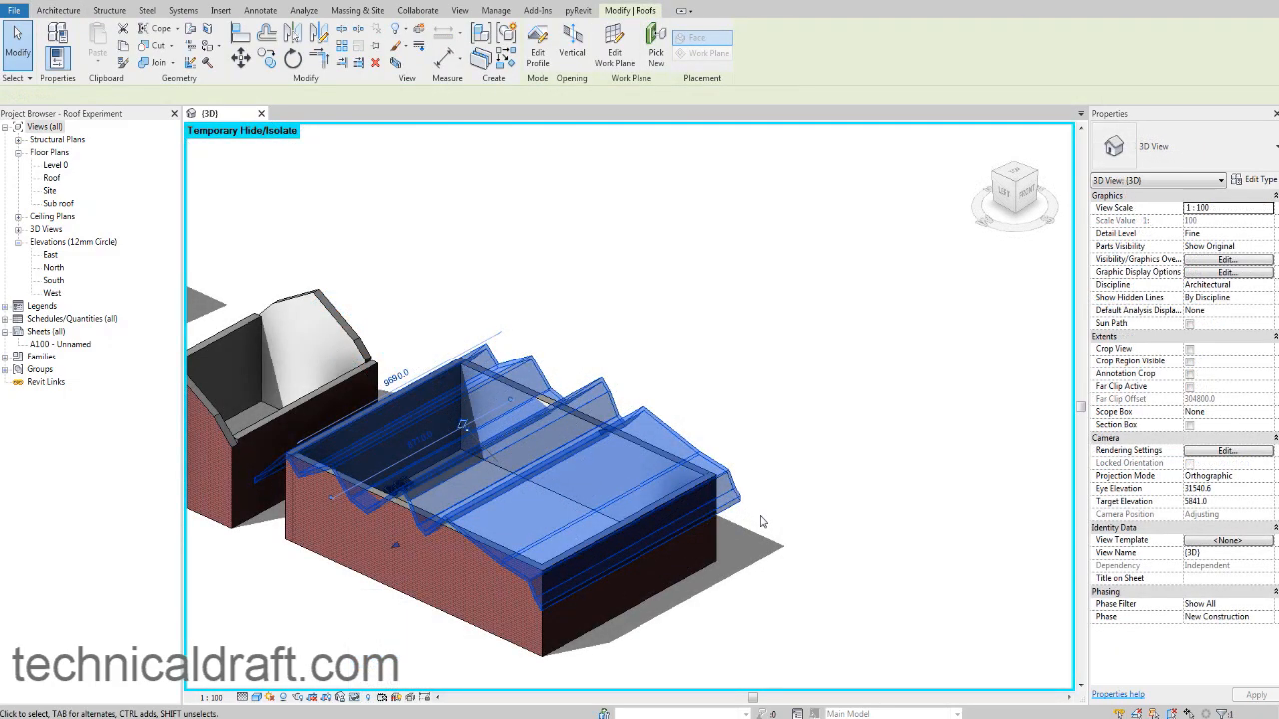
key("Escape")
Step: Attach the tops of all four walls under the zigzag roof to that roof
middle_click_drag(460, 539, 569, 439, "shift")
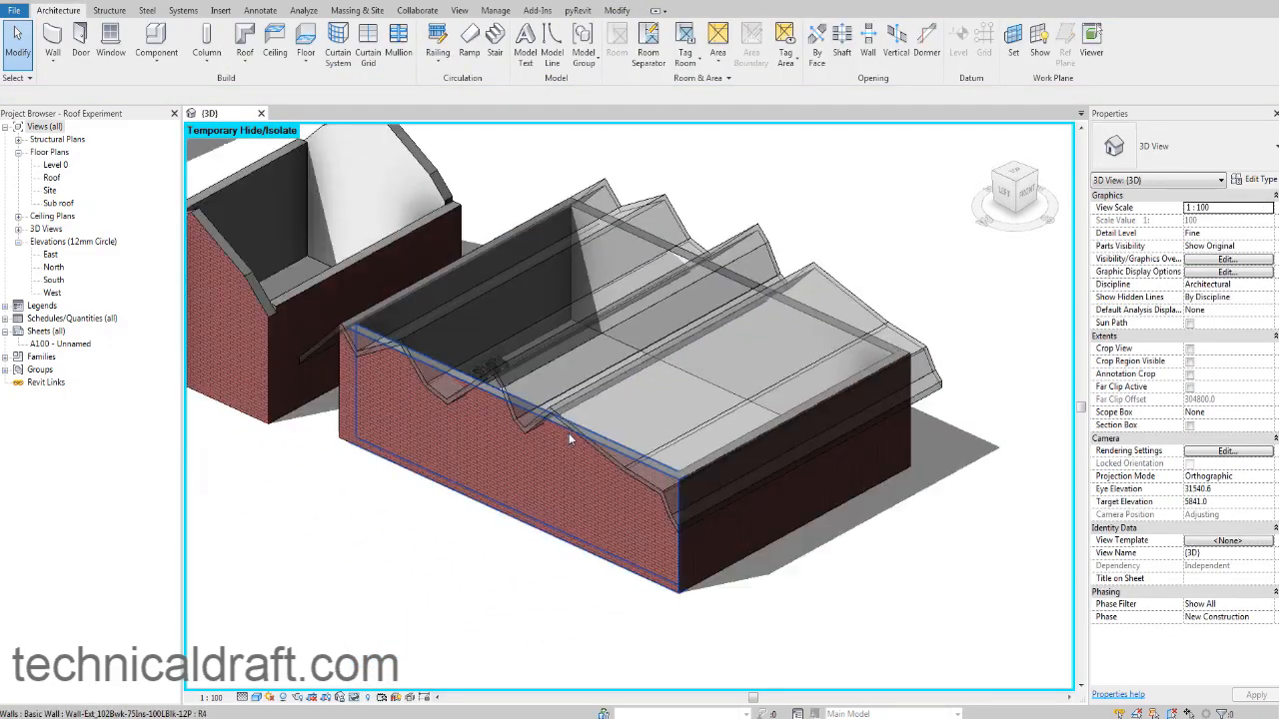
left_click(742, 554)
middle_click_drag(742, 553, 498, 500, "shift")
left_click(509, 549, "ctrl")
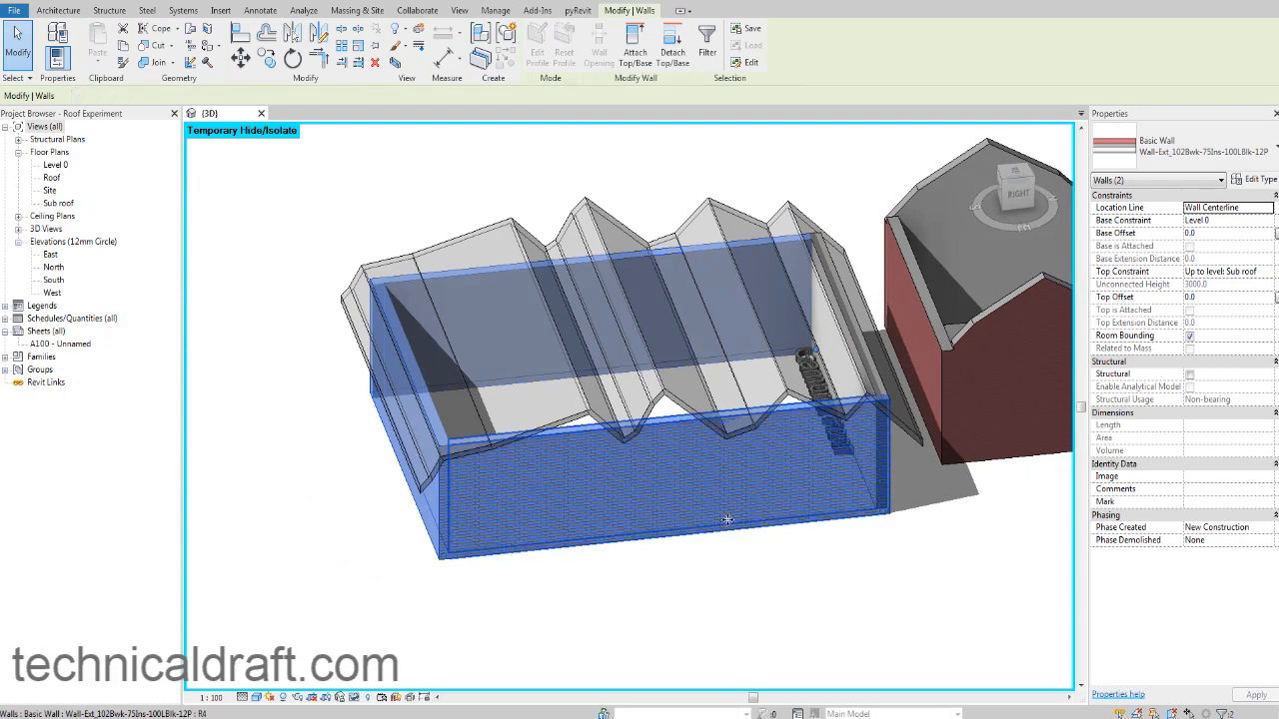
middle_click_drag(729, 517, 781, 545, "shift")
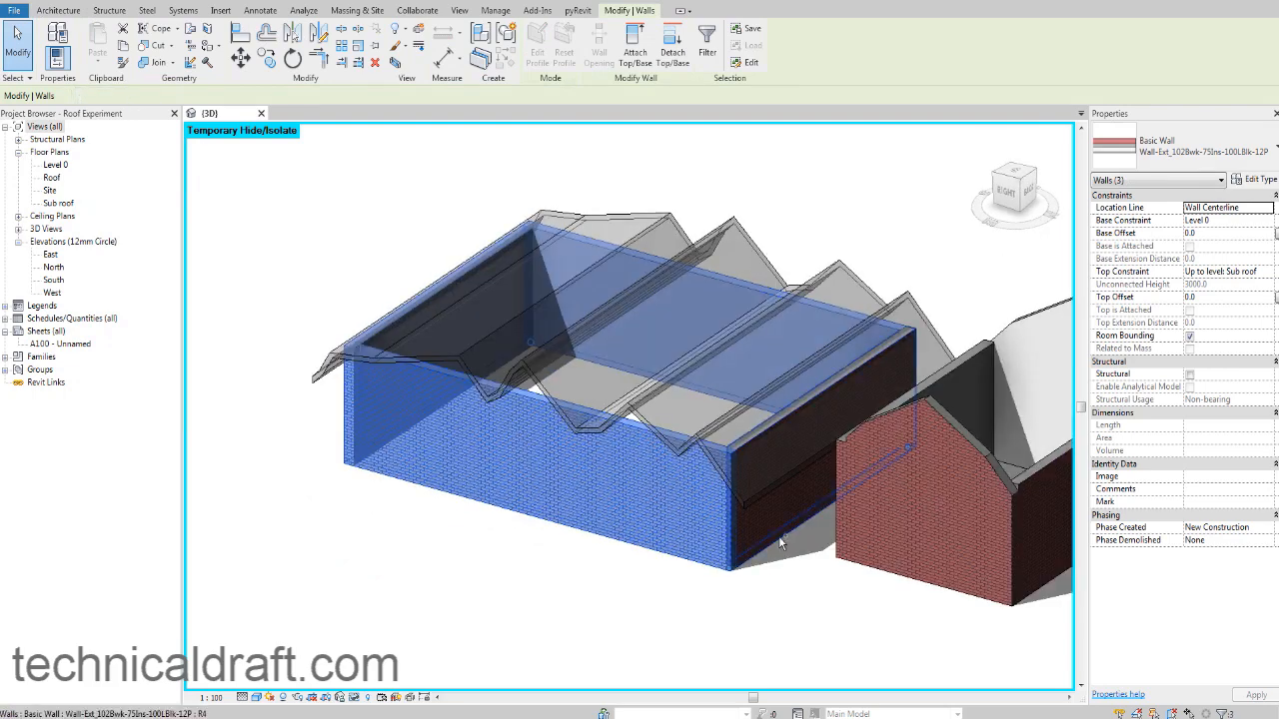
left_click(778, 535, "ctrl")
scroll(503, 542, "down", 3)
middle_click_drag(503, 542, 706, 570, "shift")
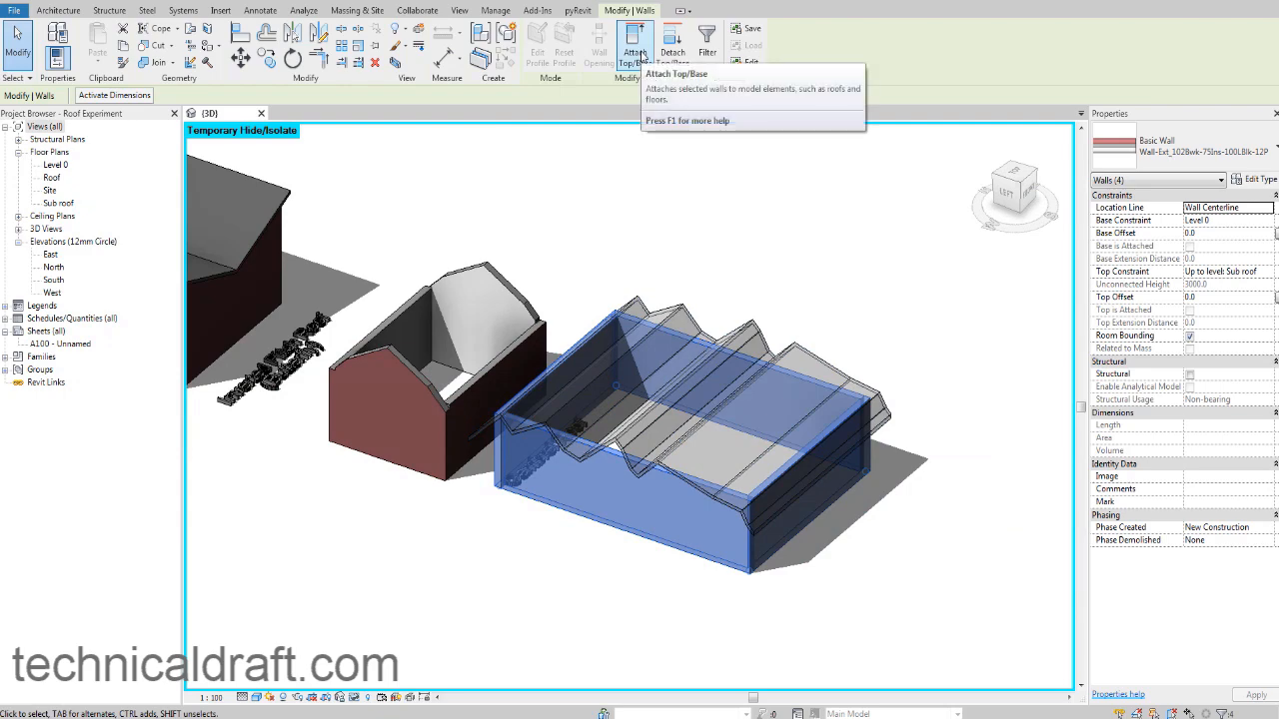
left_click(640, 54)
scroll(624, 439, "up", 3)
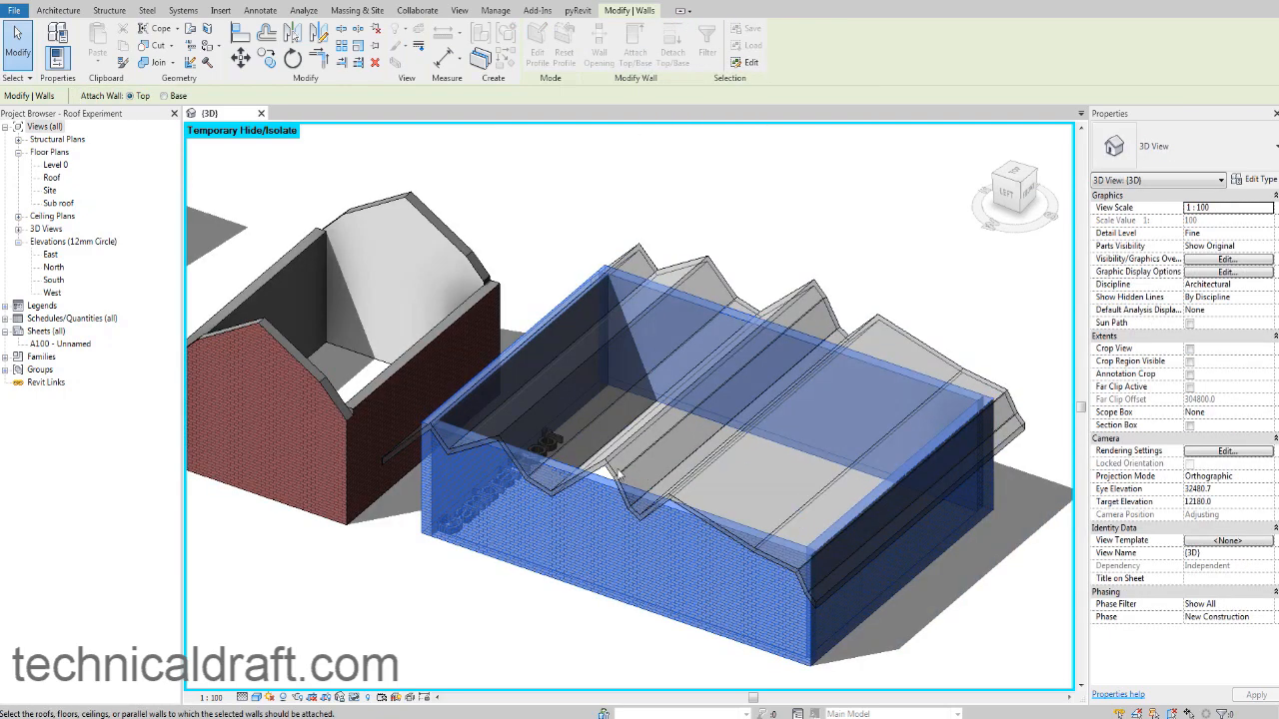
middle_click_drag(800, 486, 885, 401, "shift")
key("Escape")
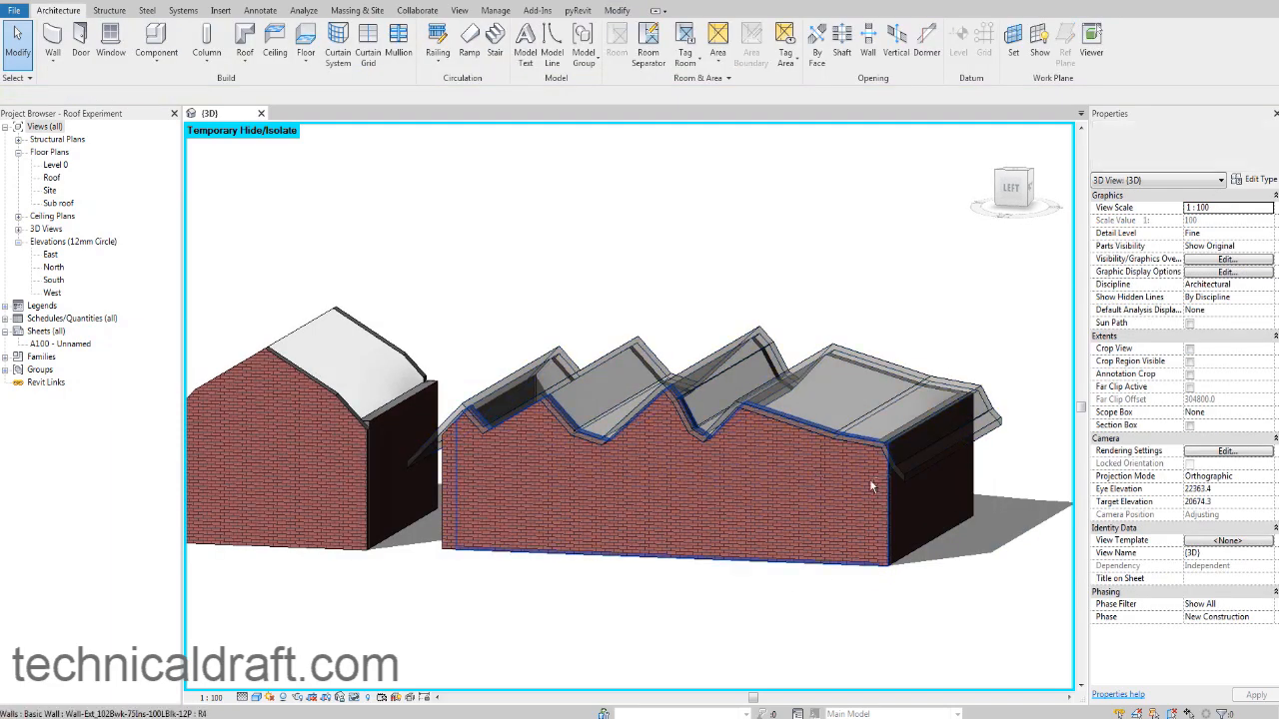
Step: Examine how the four walls meet the underside of the zigzag roof from several sides
scroll(899, 419, "down", 4)
scroll(663, 371, "up", 5)
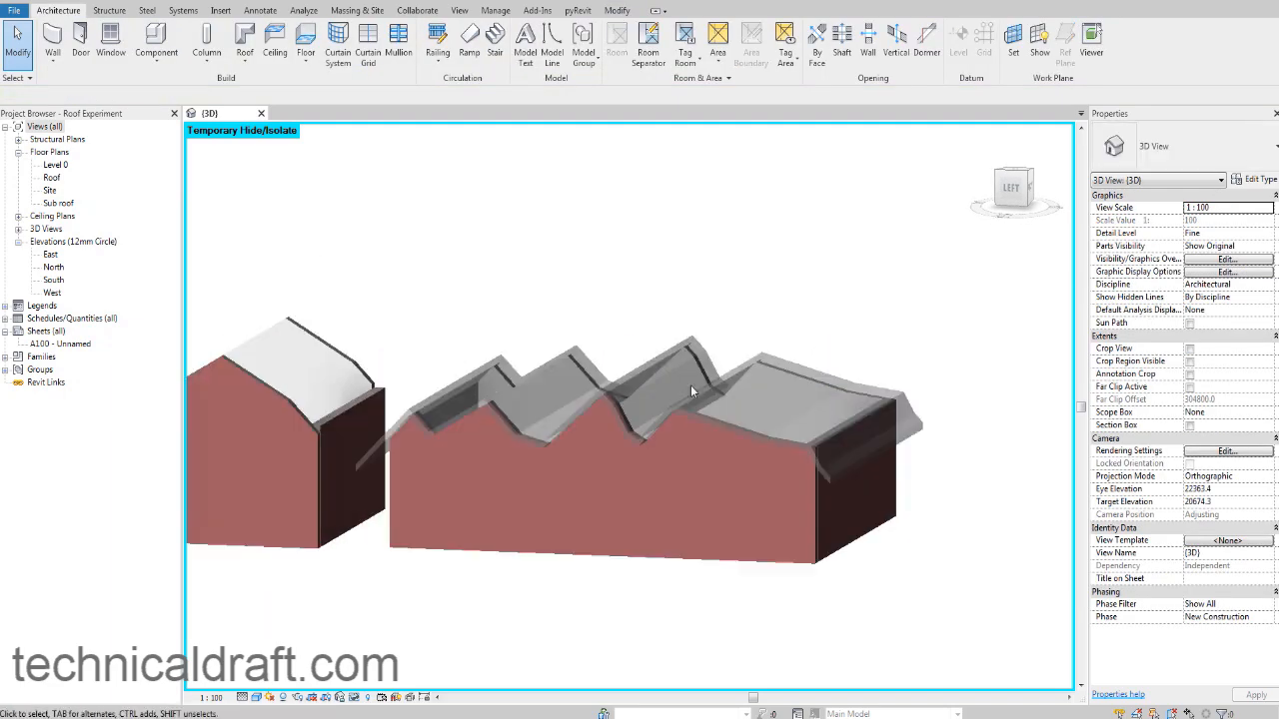
middle_click_drag(696, 408, 751, 565, "shift")
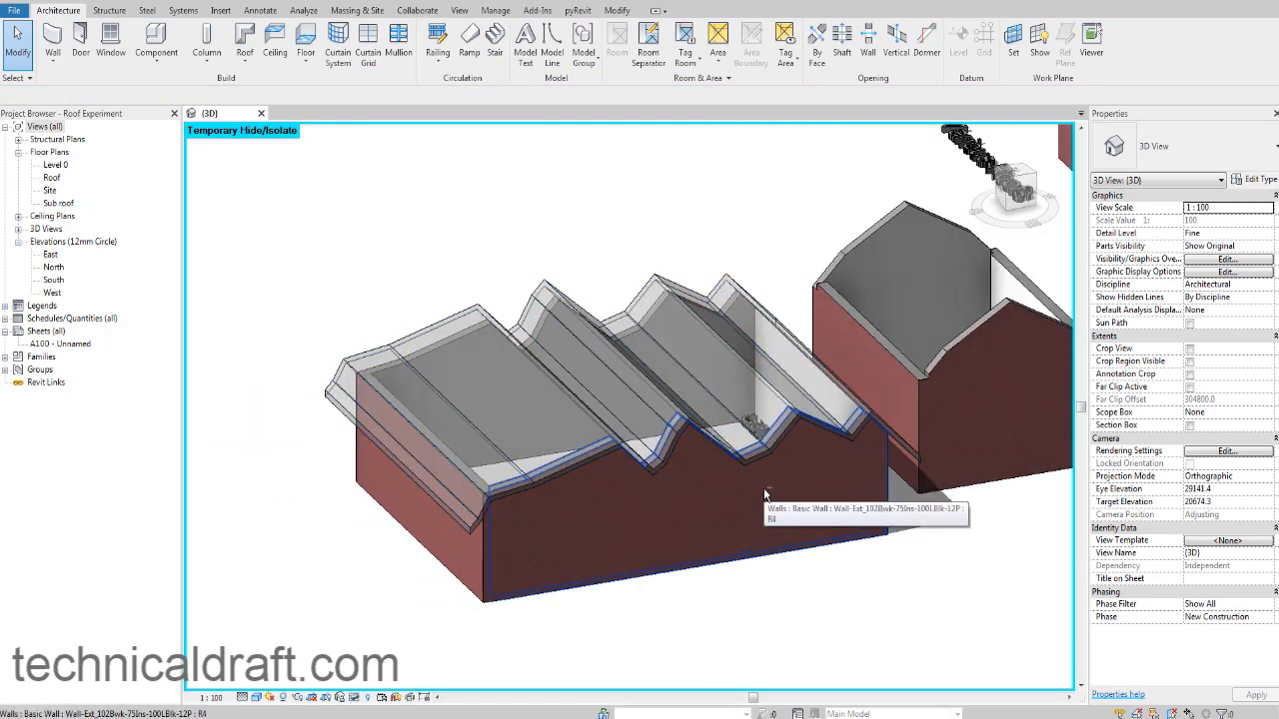
middle_click_drag(763, 496, 627, 435, "shift")
scroll(632, 393, "up", 1)
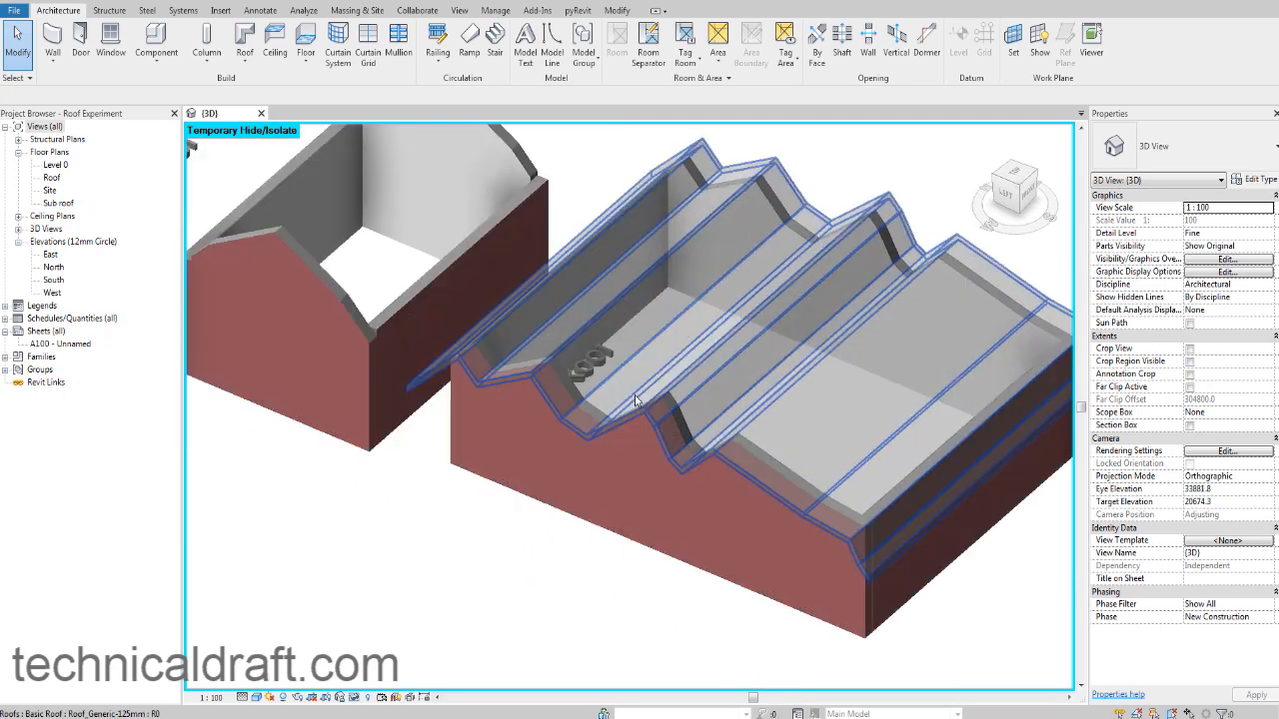
scroll(633, 392, "down", 4)
middle_click_drag(630, 390, 635, 428)
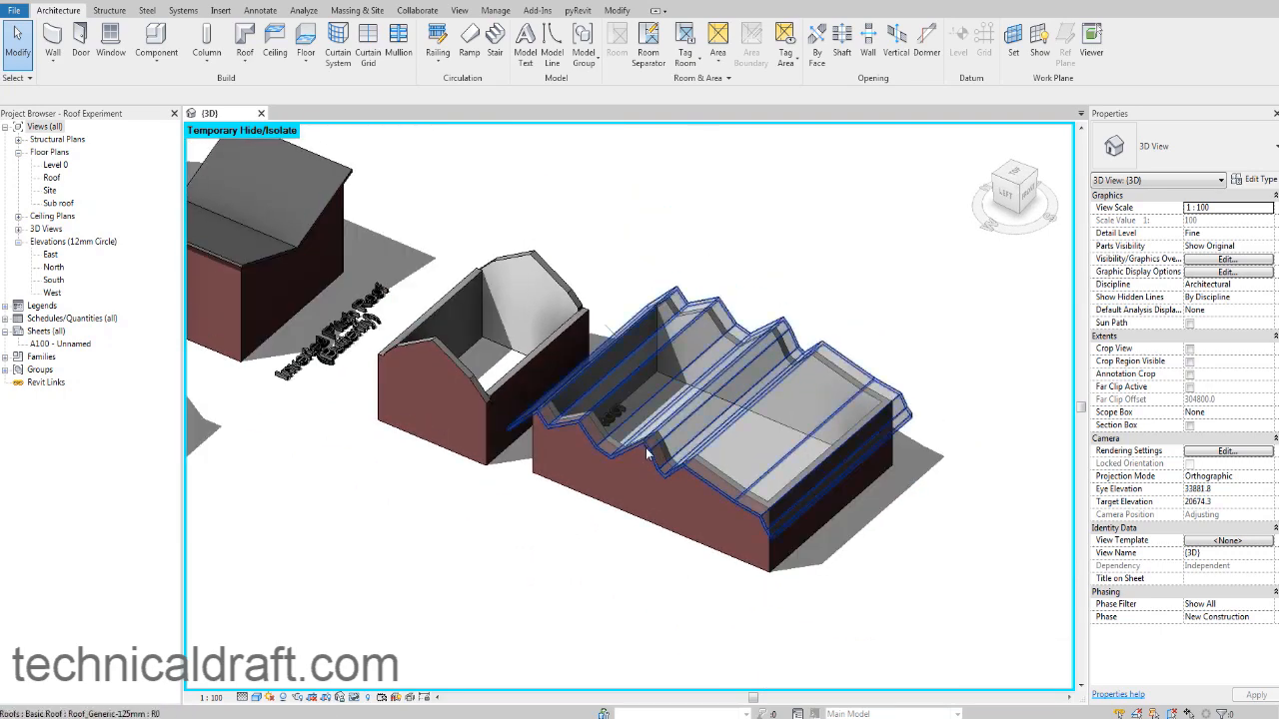
scroll(659, 457, "down", 2)
scroll(623, 434, "up", 3)
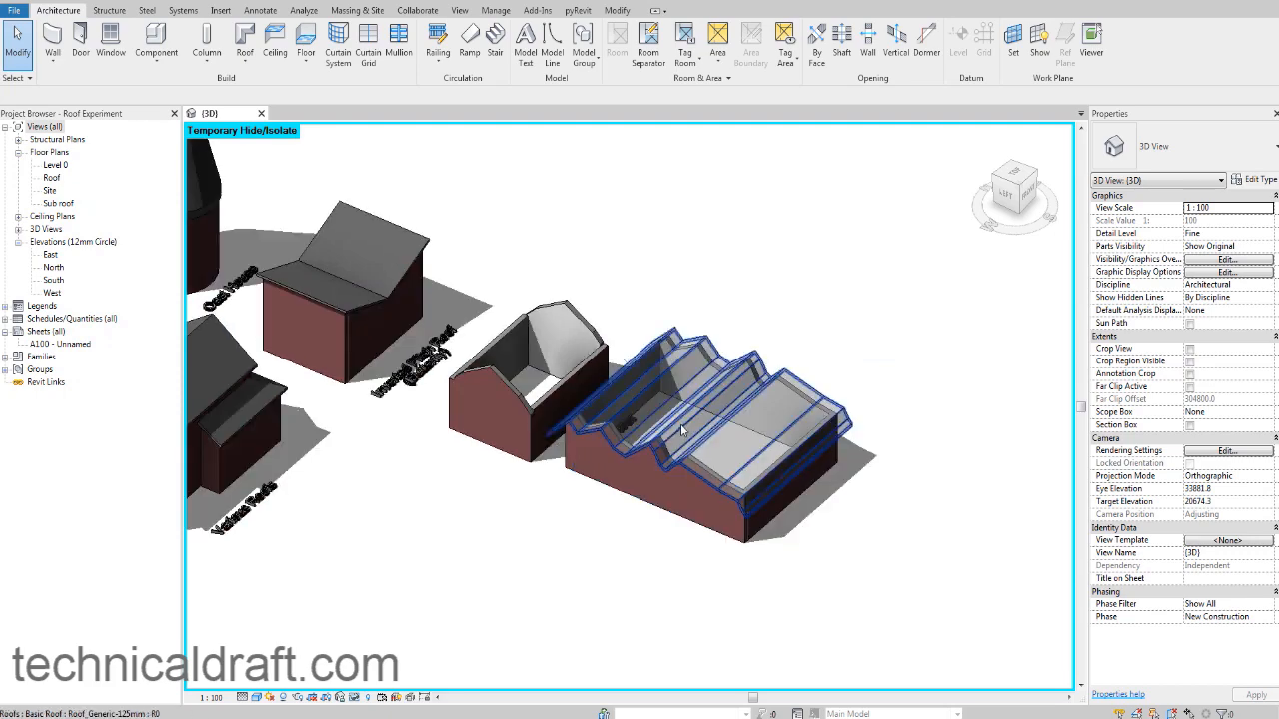
middle_click_drag(620, 437, 729, 484)
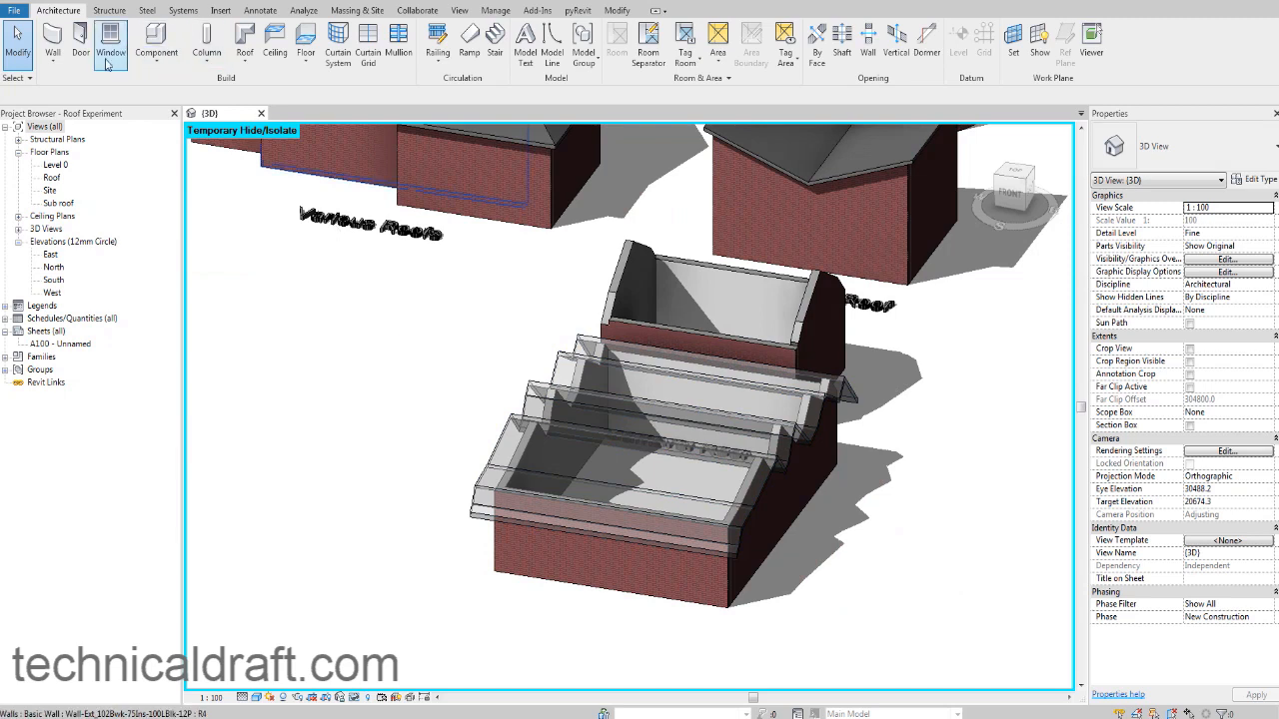
Step: Review the available roof creation types and inspect the conical roof on the round building
left_click(256, 66)
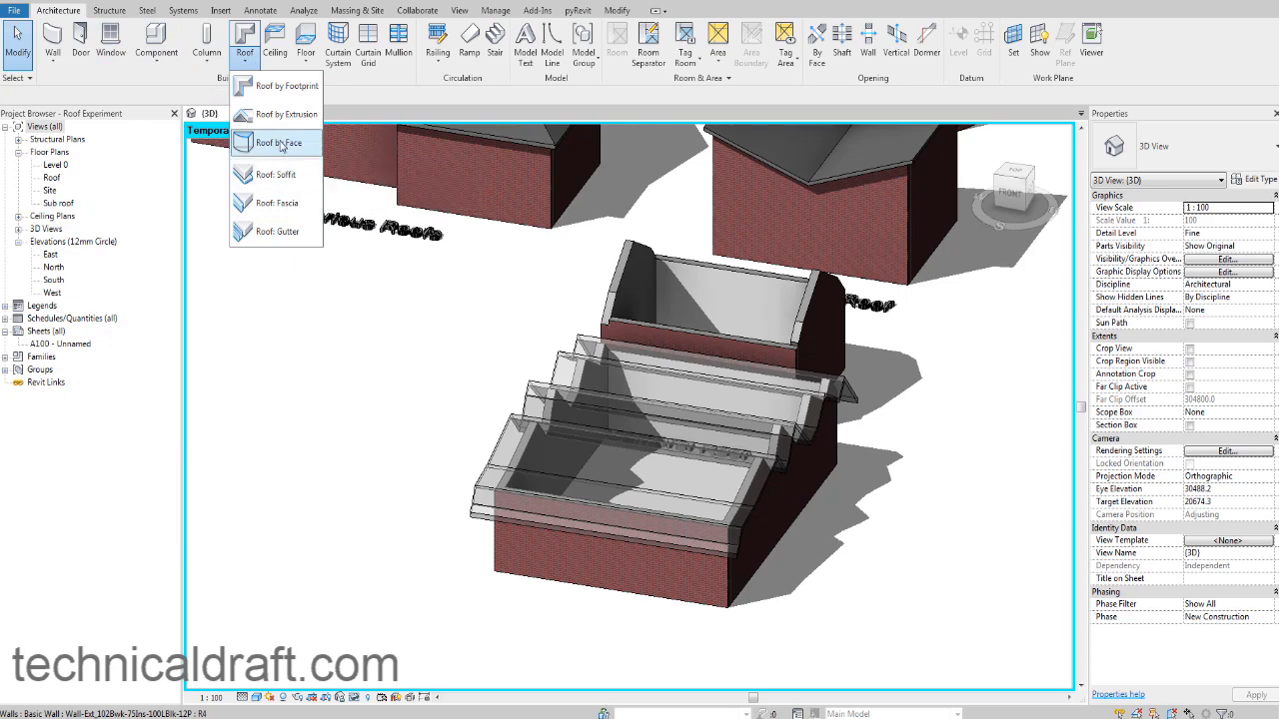
left_click(490, 336)
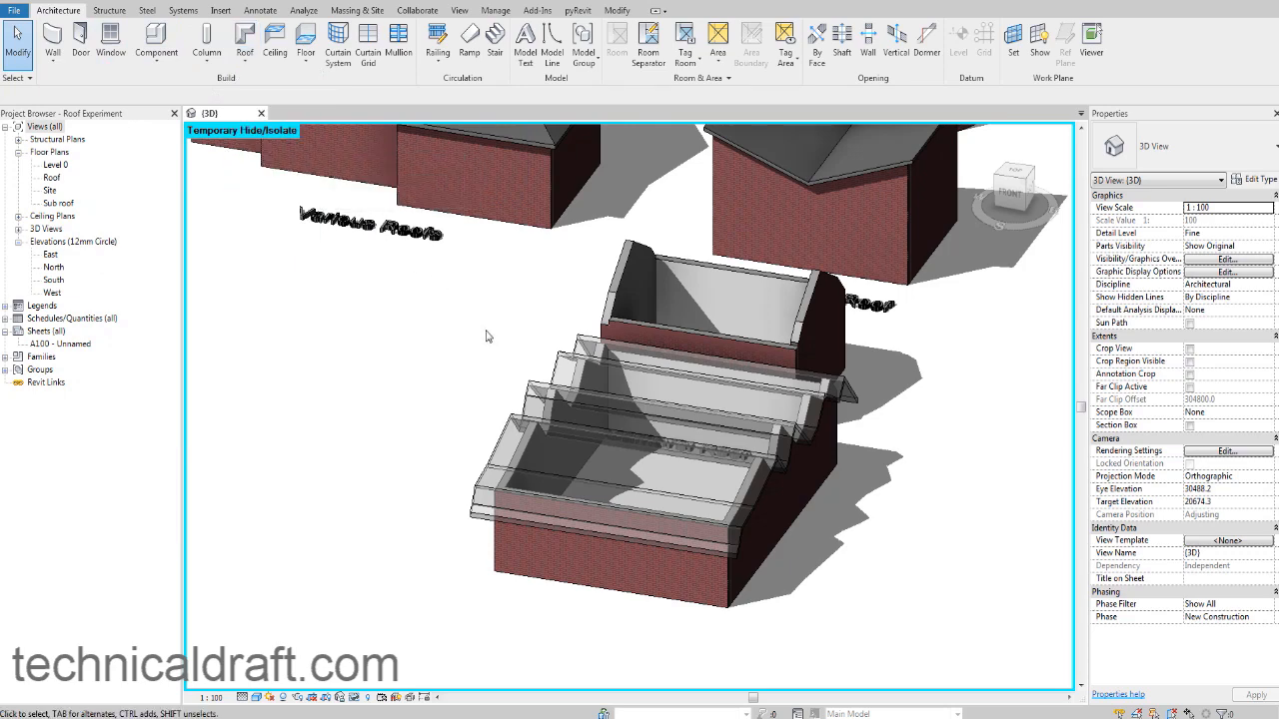
scroll(520, 368, "up", 5)
scroll(707, 398, "down", 6)
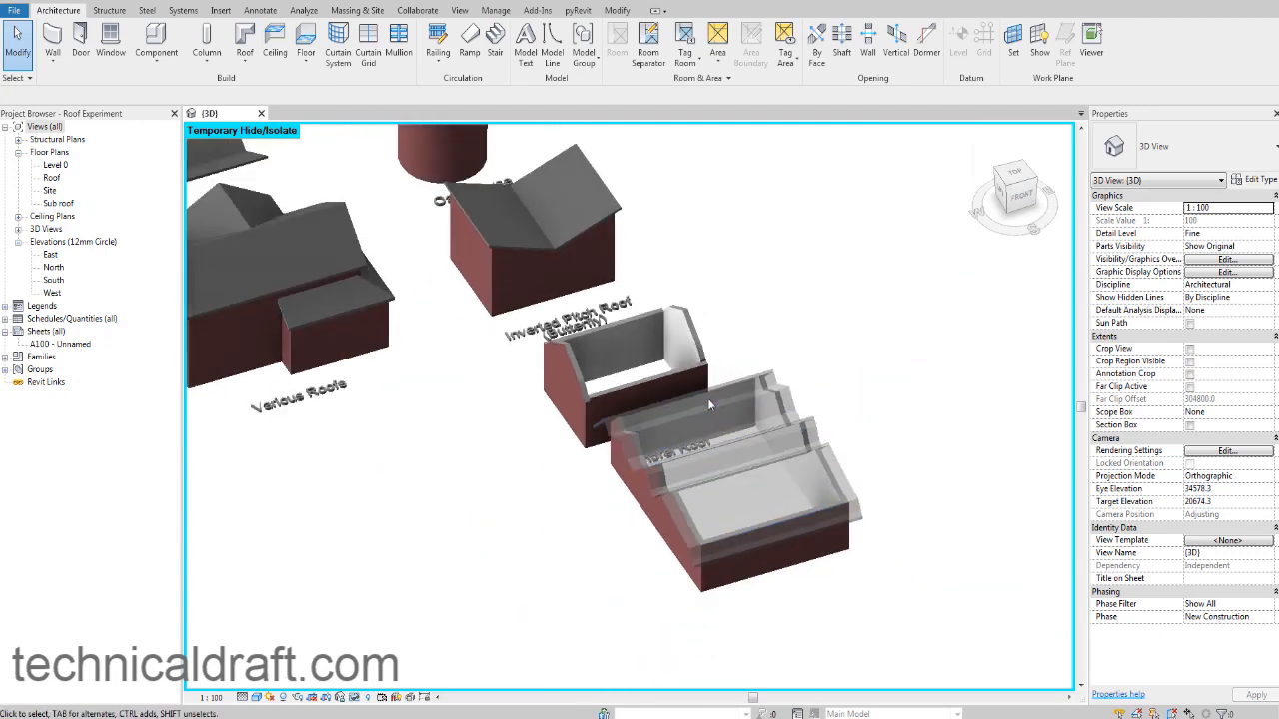
scroll(553, 271, "up", 5)
scroll(532, 409, "down", 1)
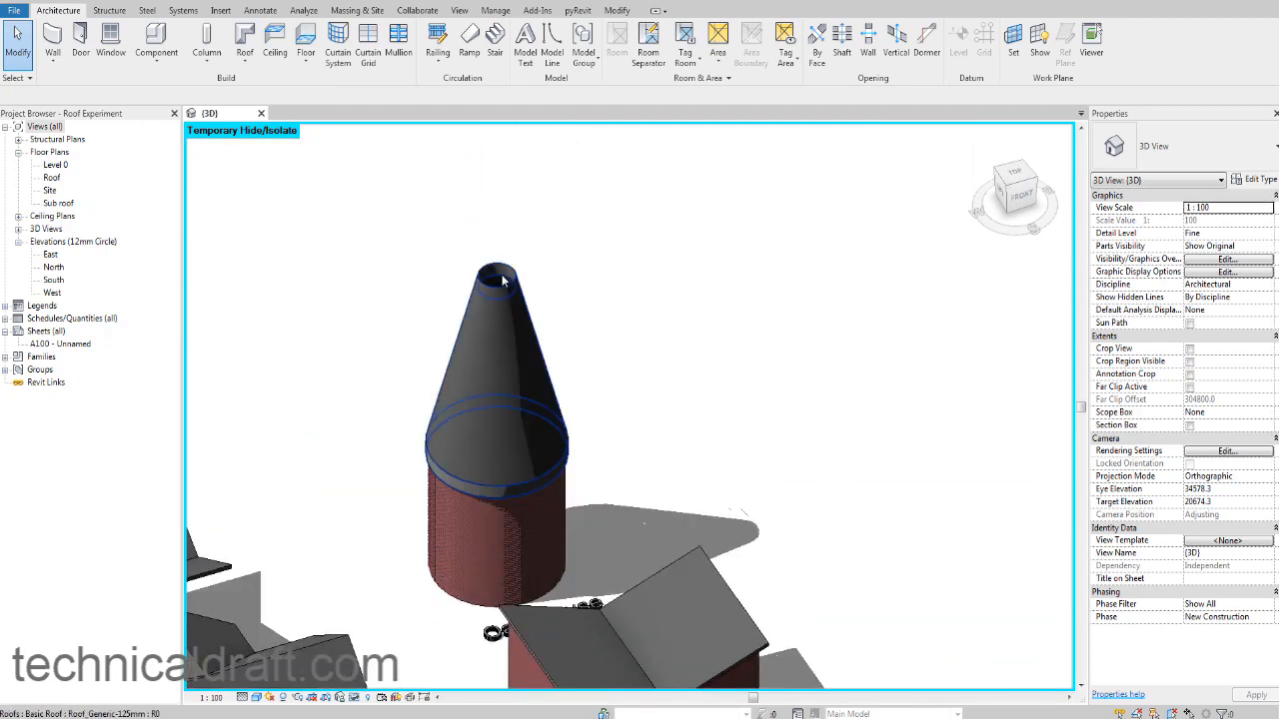
Step: Open the Oast House roof's footprint sketch and examine its inner and outer circles in plan
left_click(533, 409)
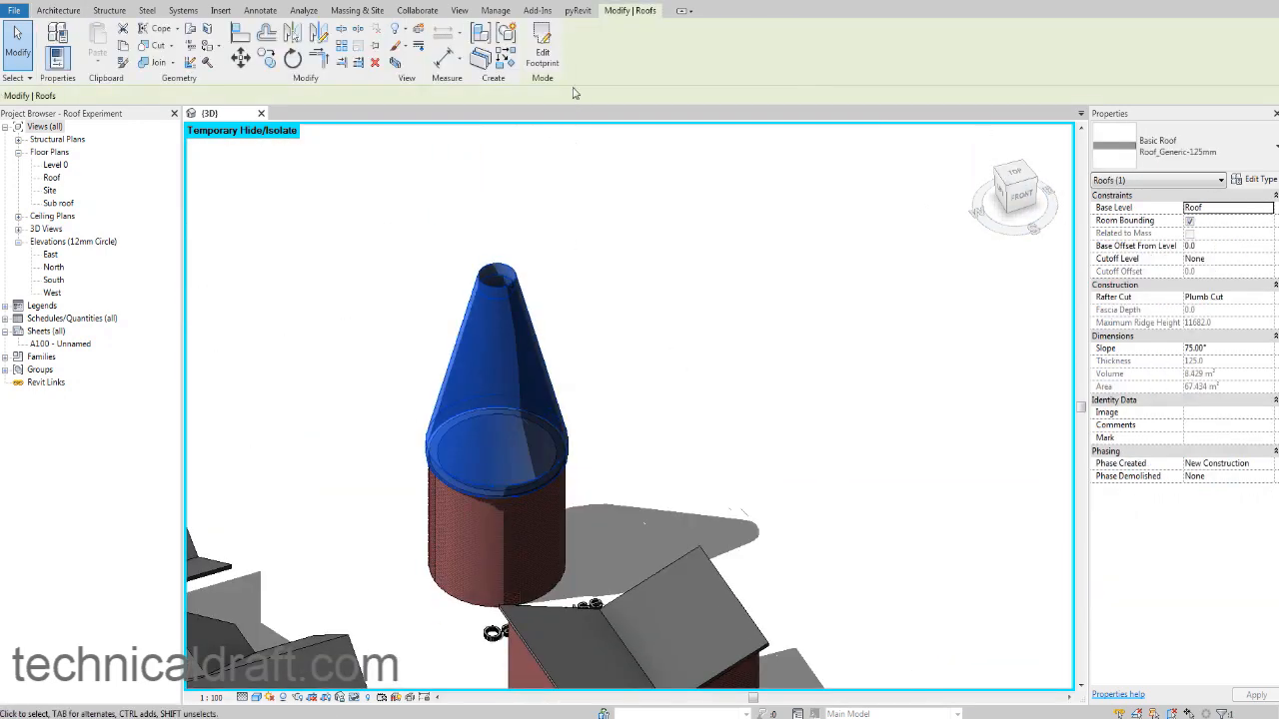
left_click(1019, 180)
scroll(586, 617, "up", 5)
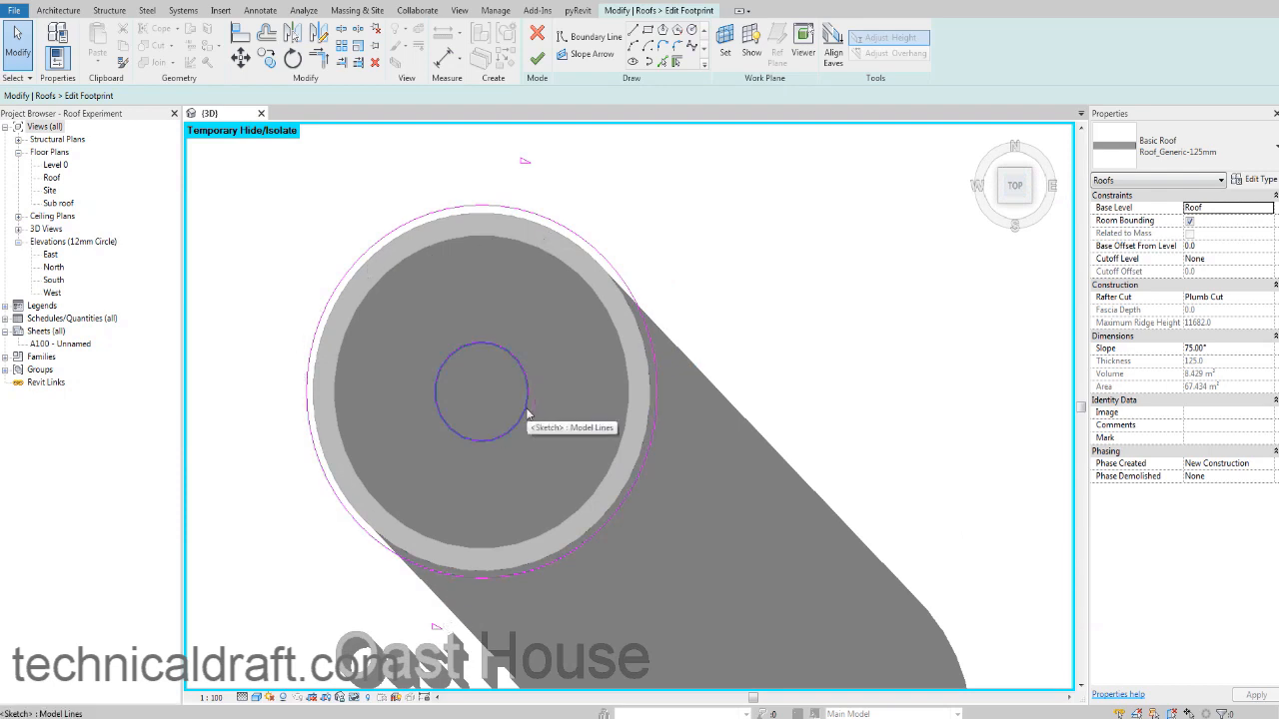
scroll(527, 414, "down", 3)
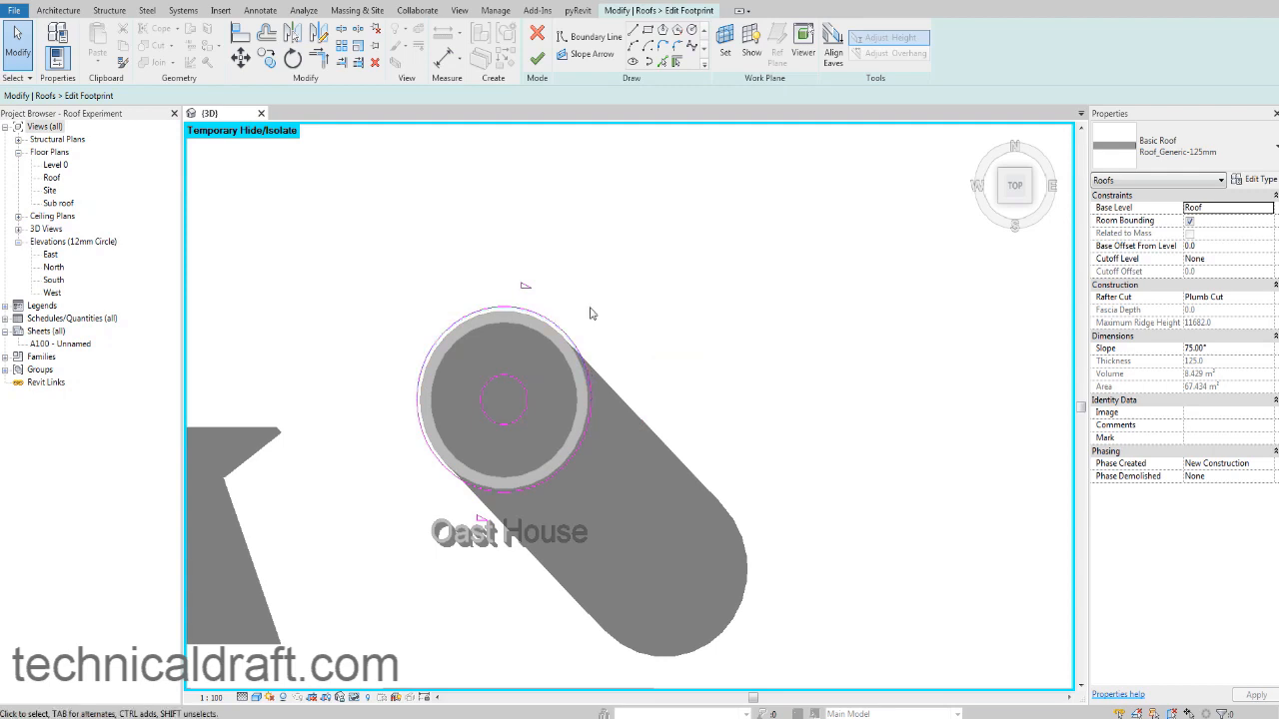
scroll(572, 408, "up", 3)
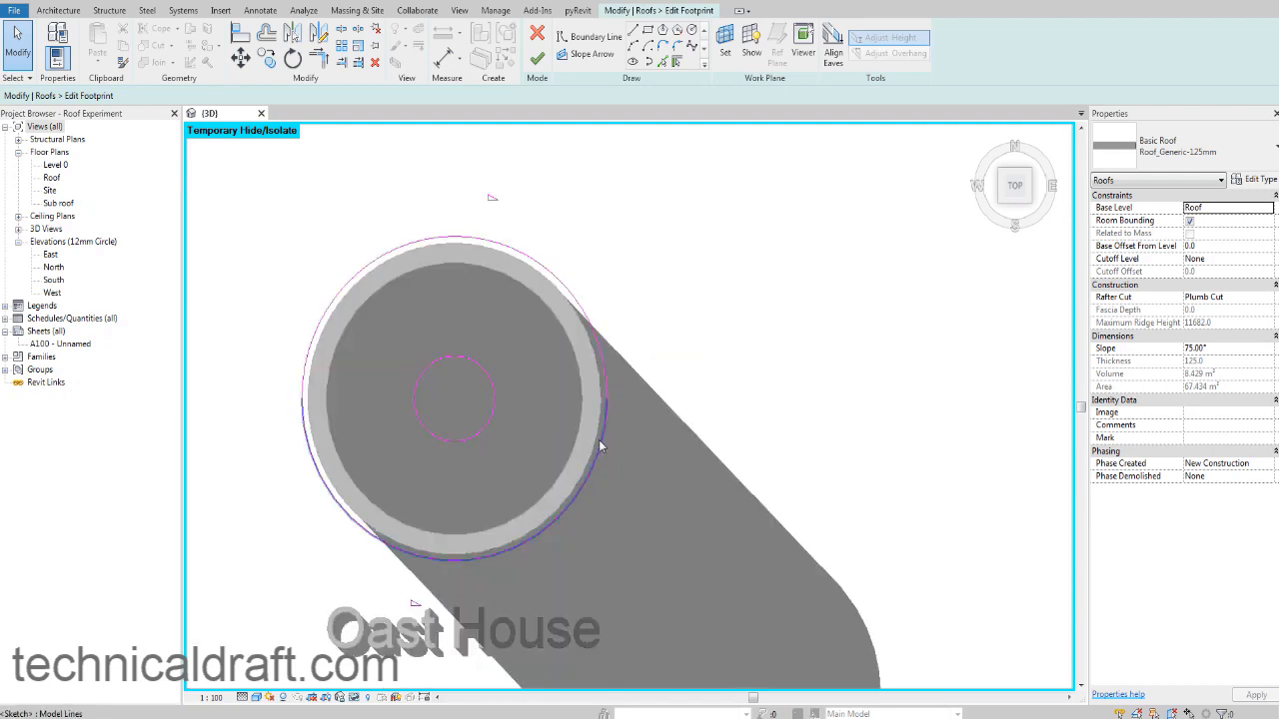
left_click(604, 364)
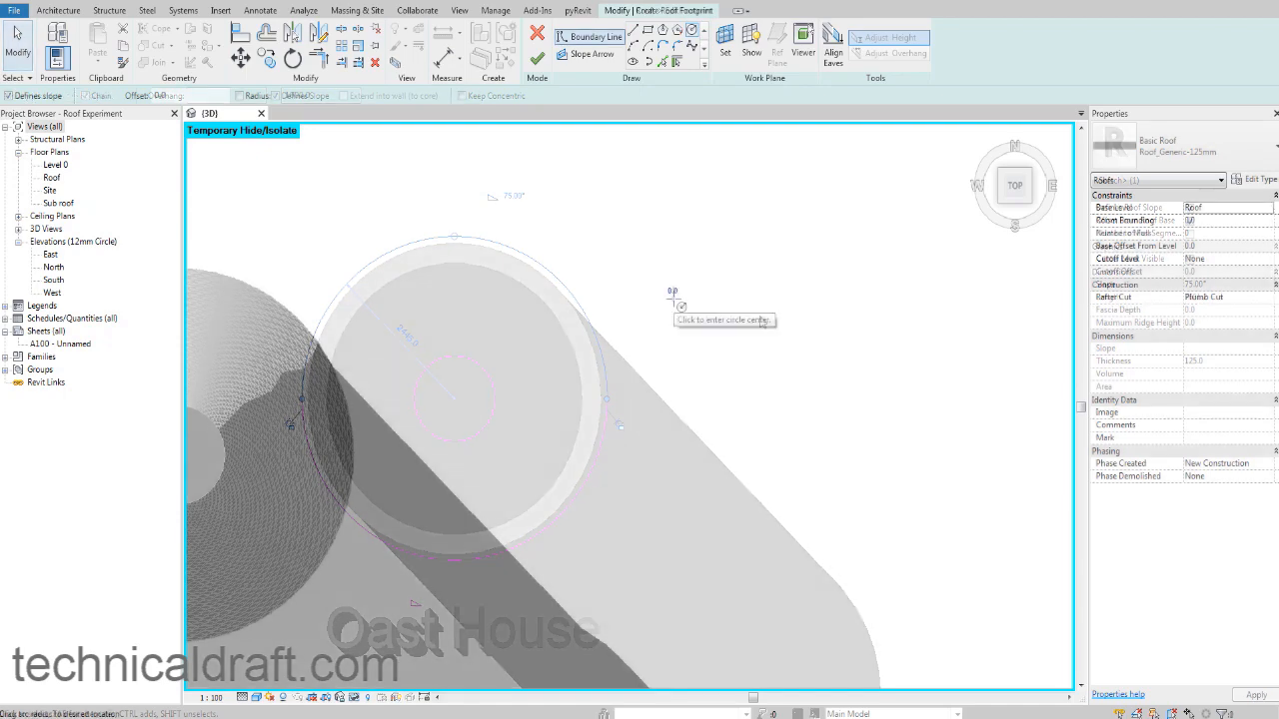
Step: Sketch a new roof footprint beside the Oast House: an outer circle of about 2500 mm radius and an off-centre inner circle of 700 mm radius
left_click(674, 297)
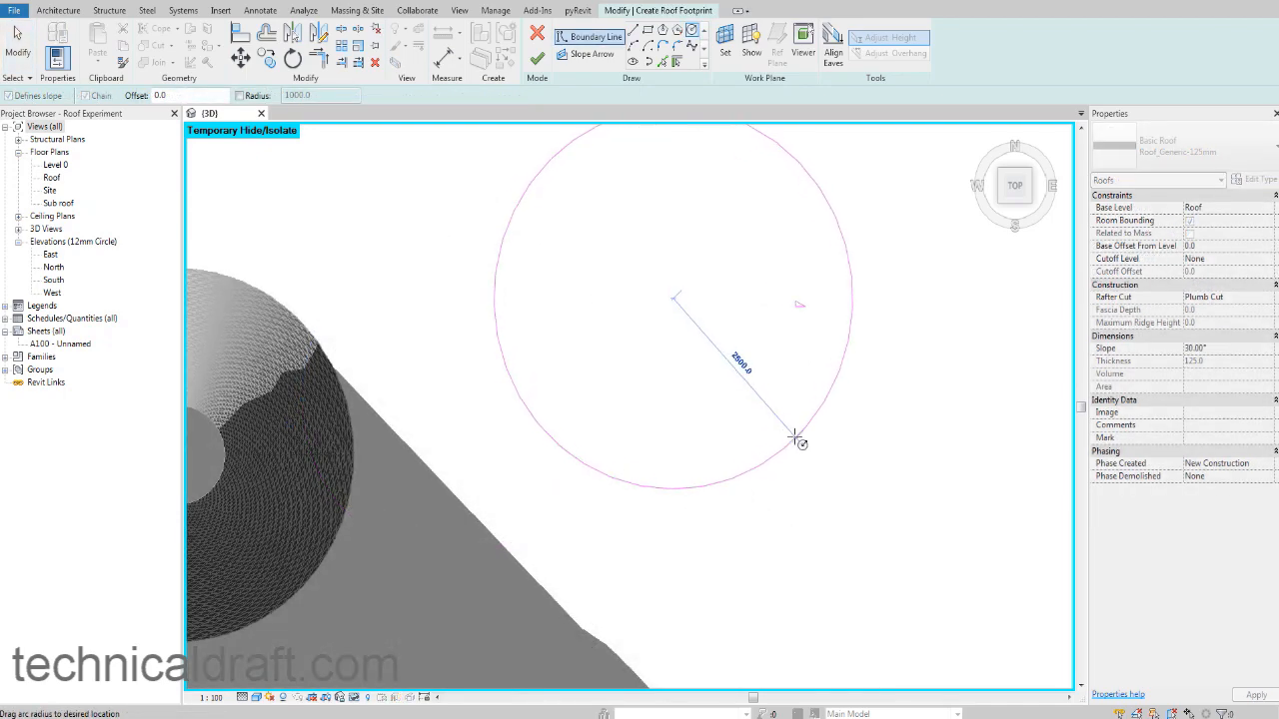
left_click(806, 446)
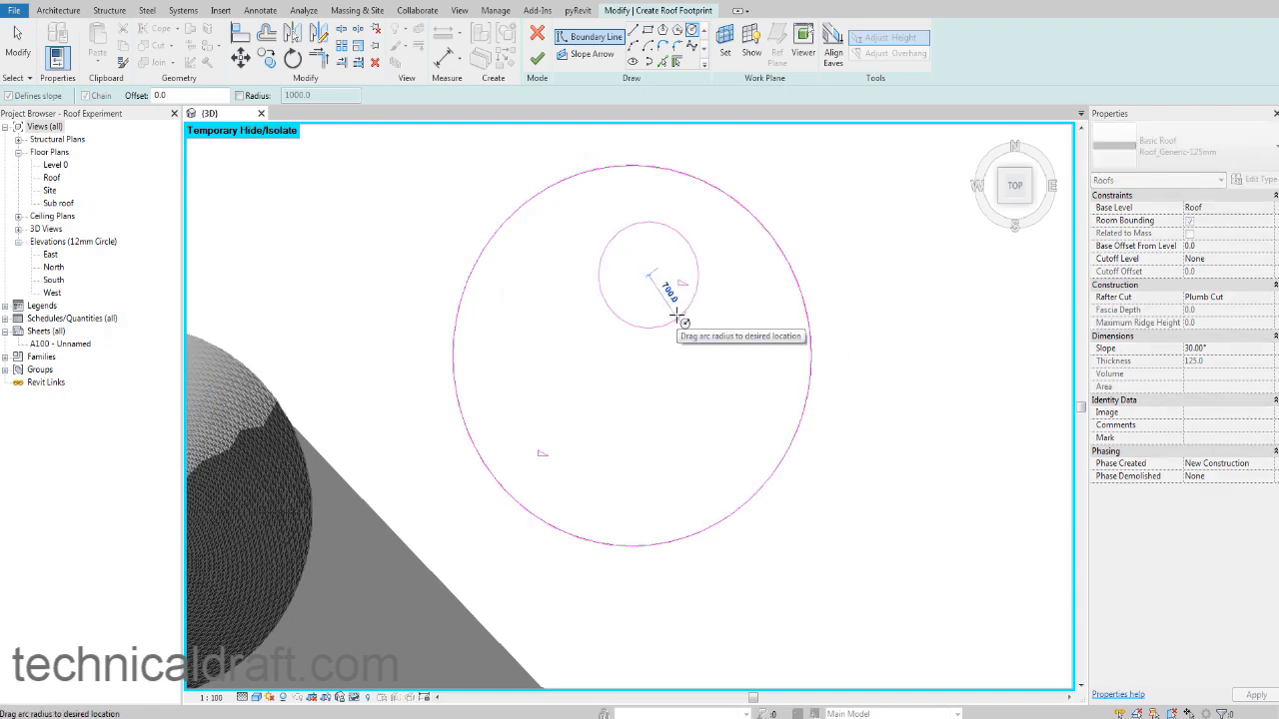
left_click(676, 316)
key("Escape")
key("Escape")
scroll(699, 362, "up", 1)
middle_click_drag(699, 362, 621, 423)
Step: Make the inner circle non-slope-defining and finish the roof footprint
left_click(604, 374)
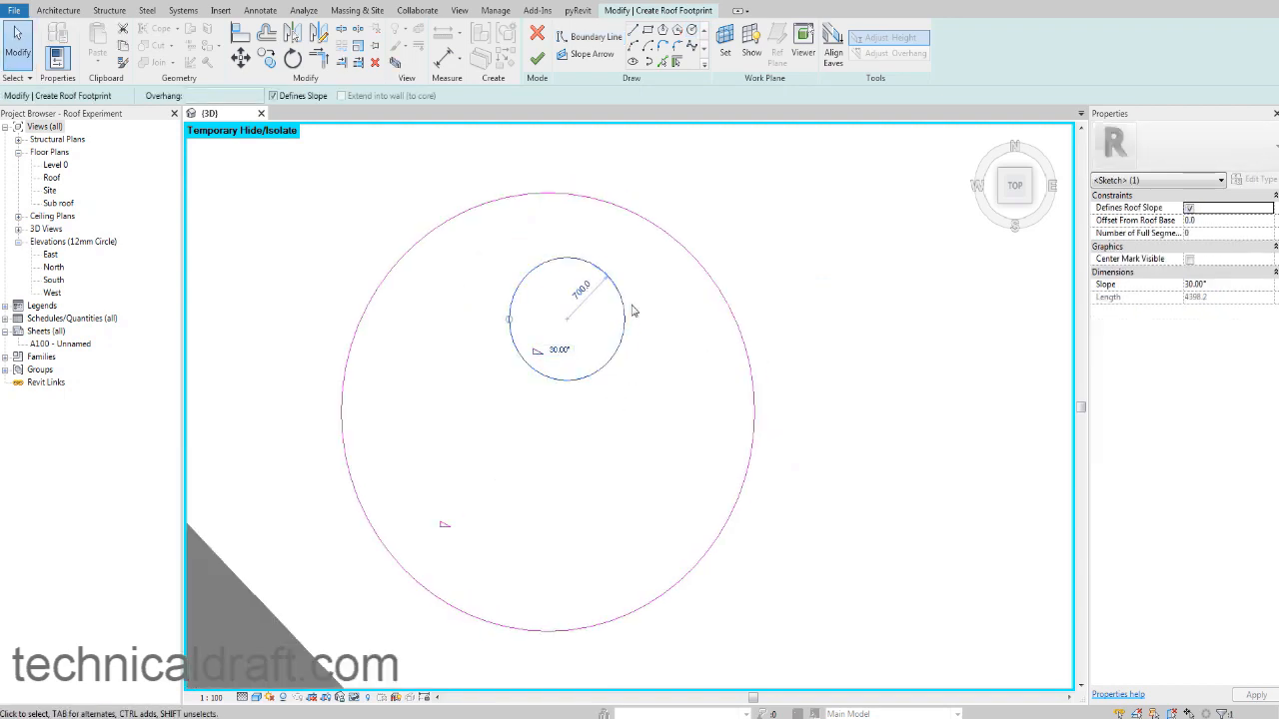
left_click(1187, 208)
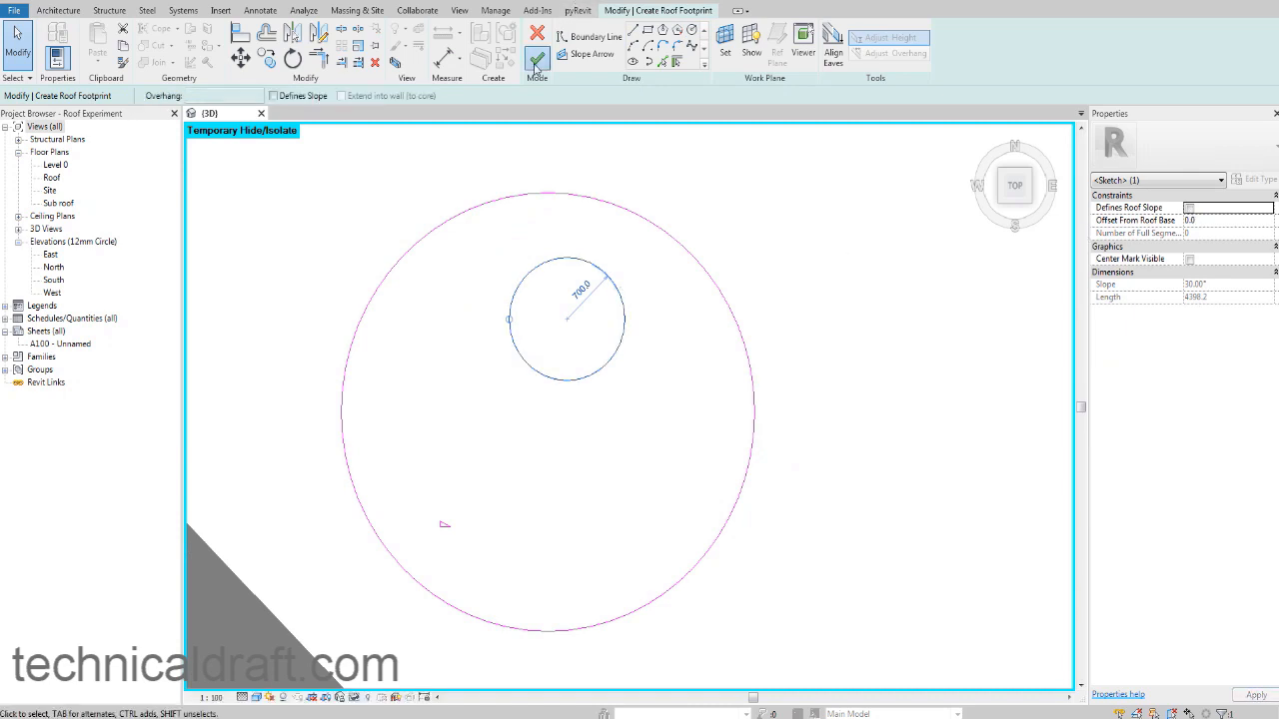
left_click(537, 62)
Step: Set the new conical roof's slope to 60 degrees
scroll(739, 345, "down", 3)
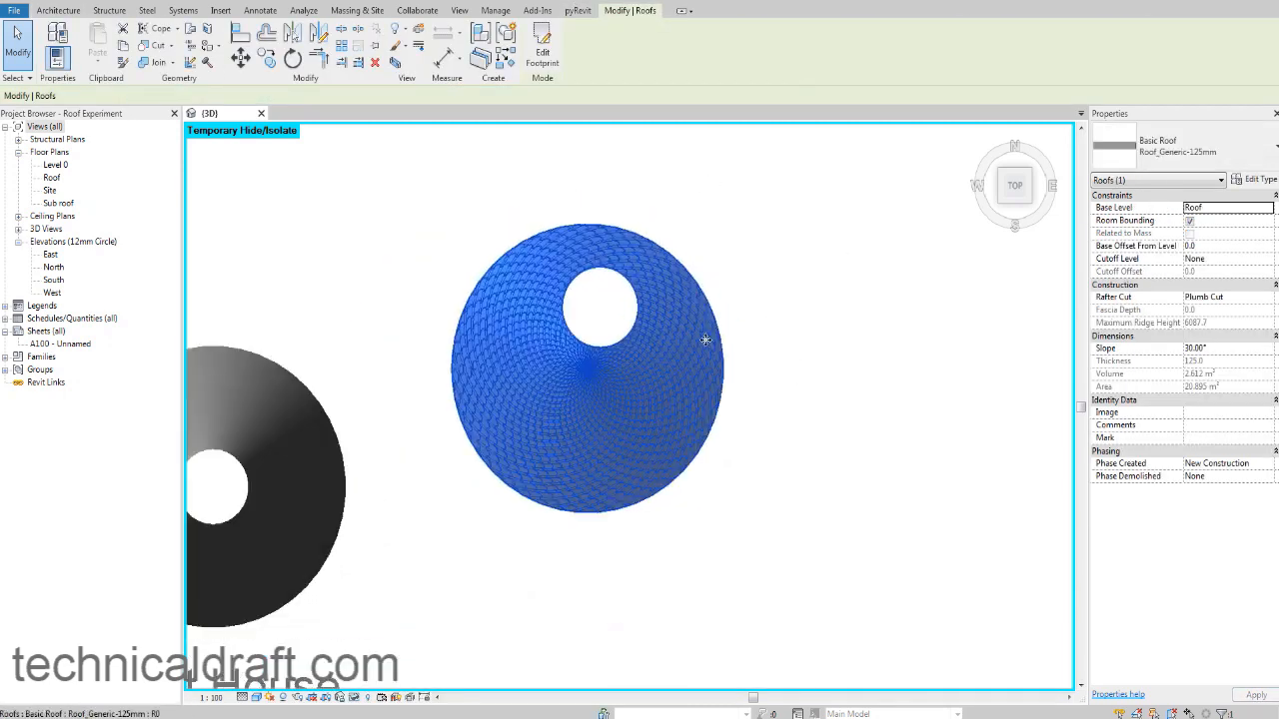
middle_click_drag(695, 311, 640, 190, "shift")
scroll(637, 198, "down", 1)
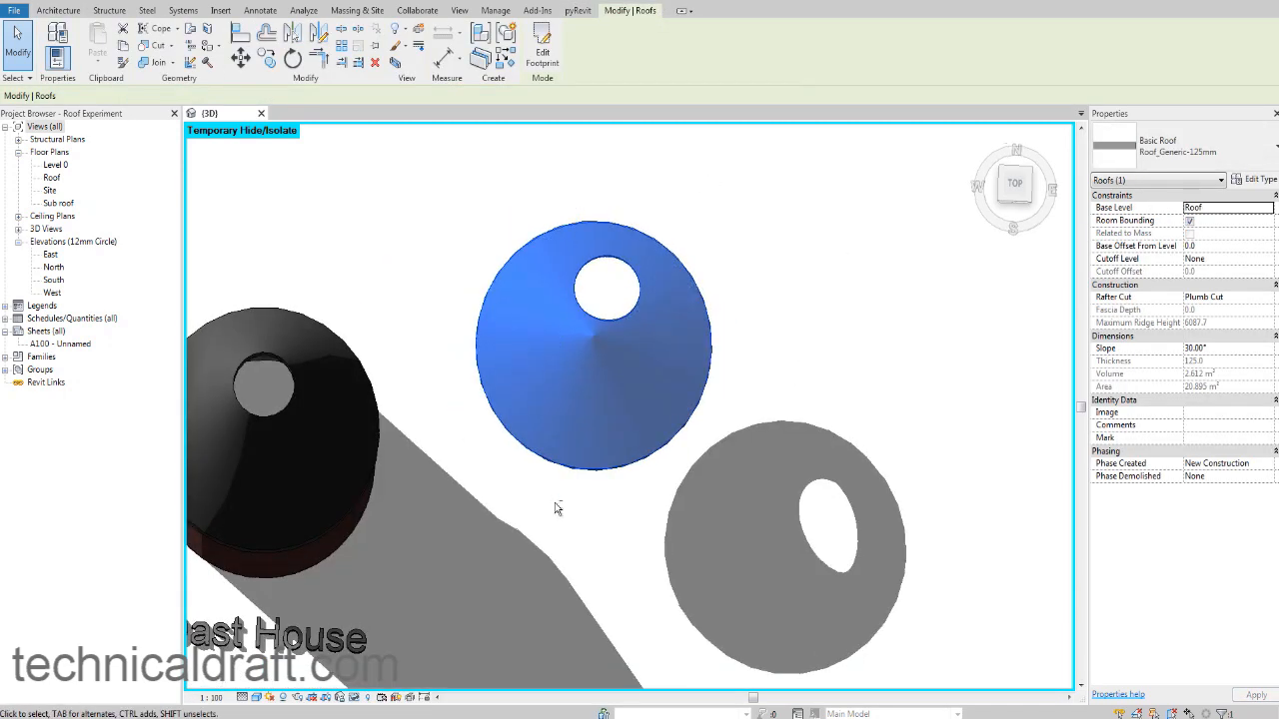
middle_click_drag(557, 509, 764, 327, "shift")
left_click(764, 327)
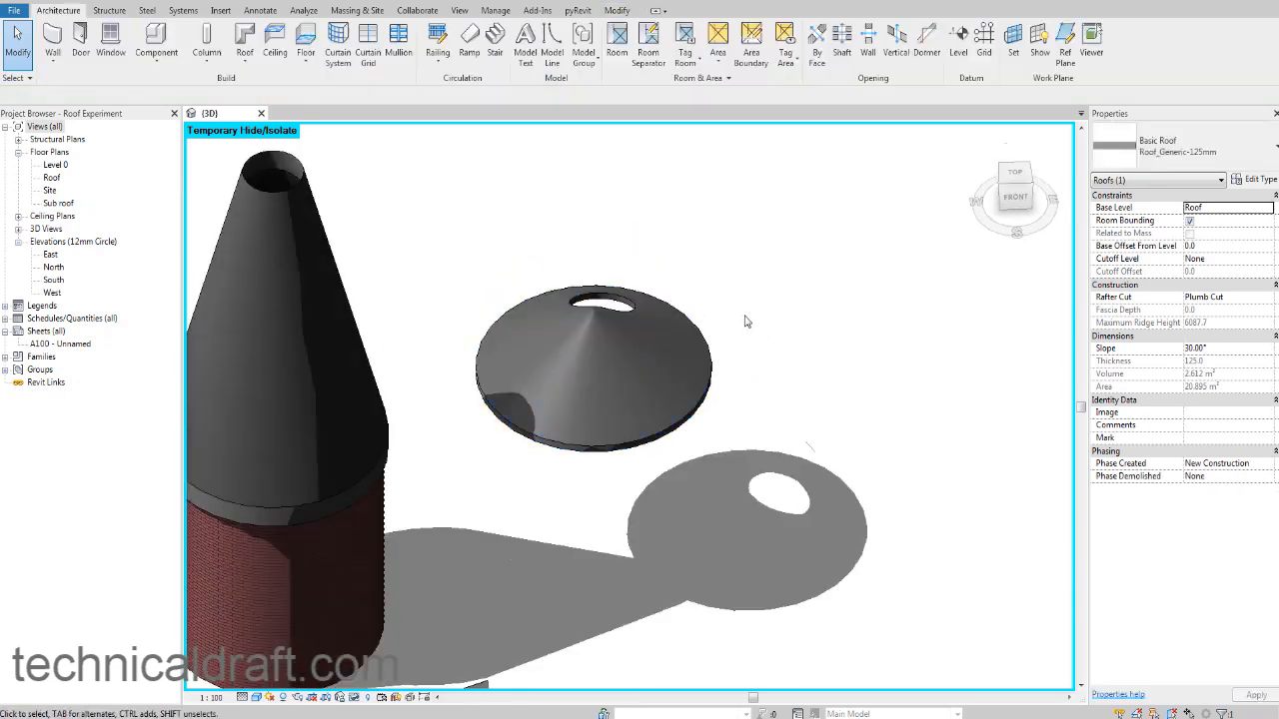
left_click(714, 370)
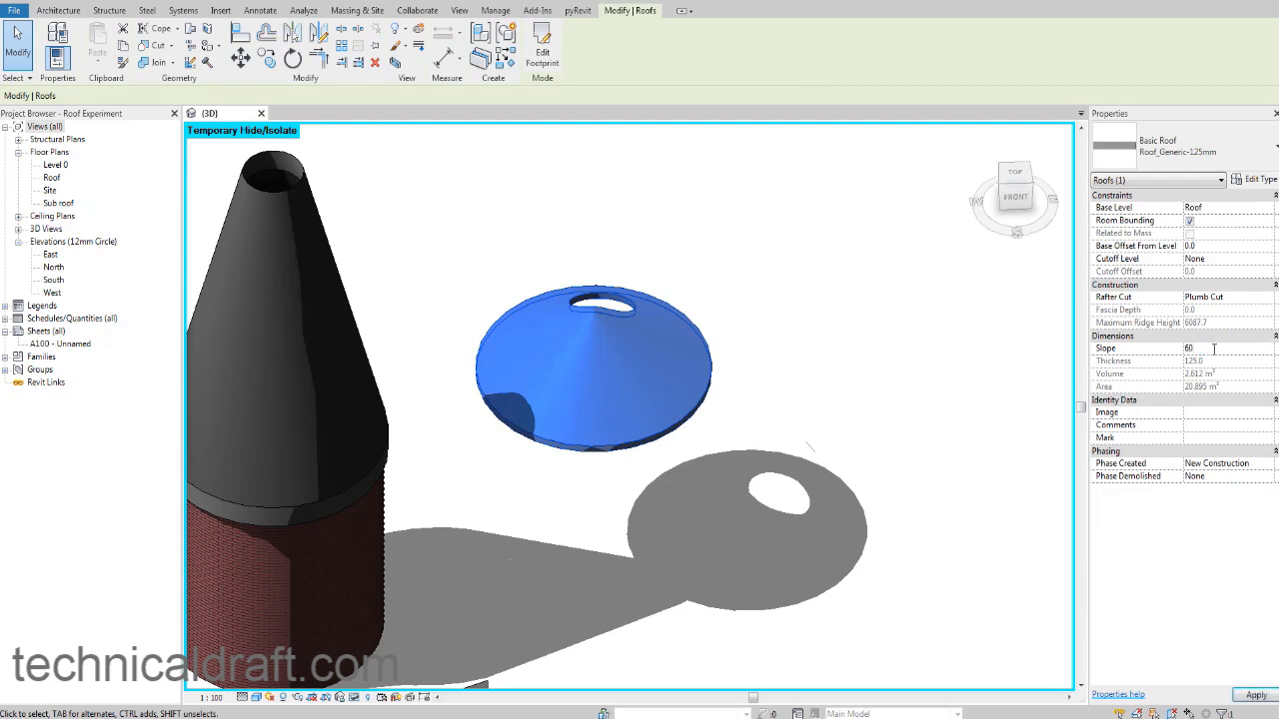
key("Return")
left_click(841, 272)
Step: Inspect the off-centre opening in the new conical roof and reopen the roof's footprint sketch
middle_click_drag(841, 272, 457, 307, "shift")
middle_click_drag(898, 432, 625, 458, "shift")
middle_click_drag(491, 448, 603, 444, "shift")
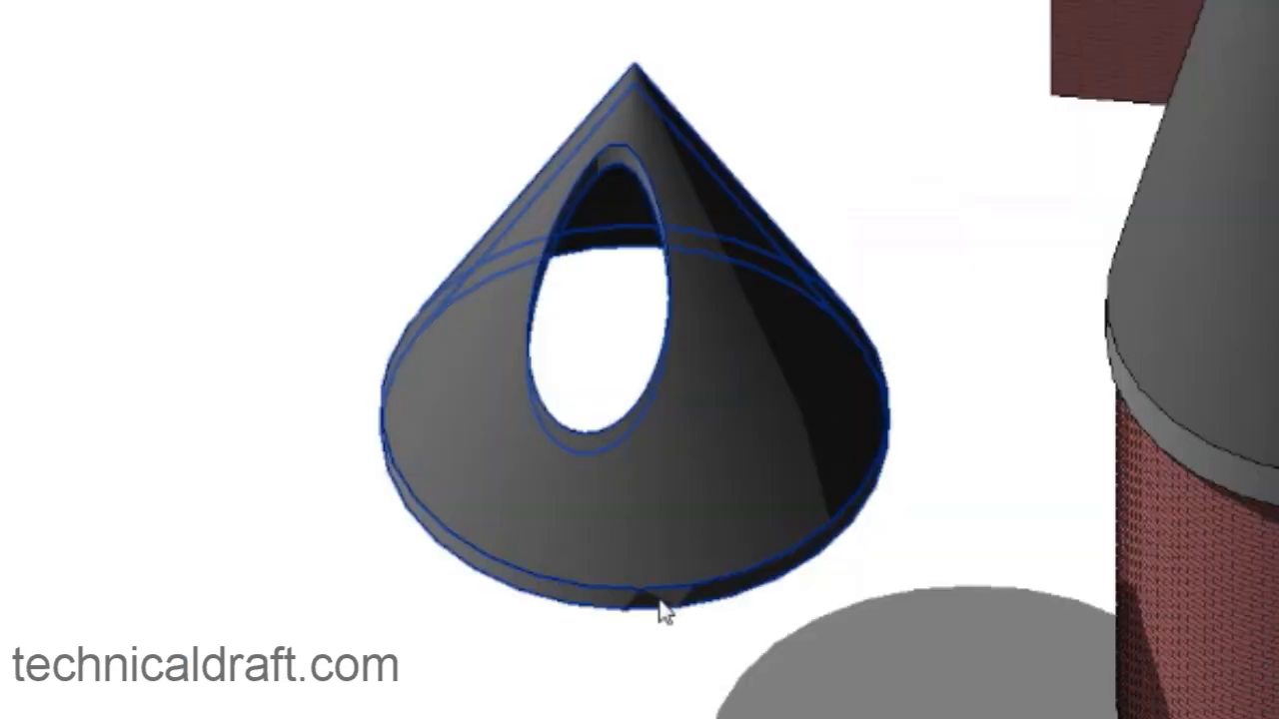
left_click(604, 451)
double_click(665, 357)
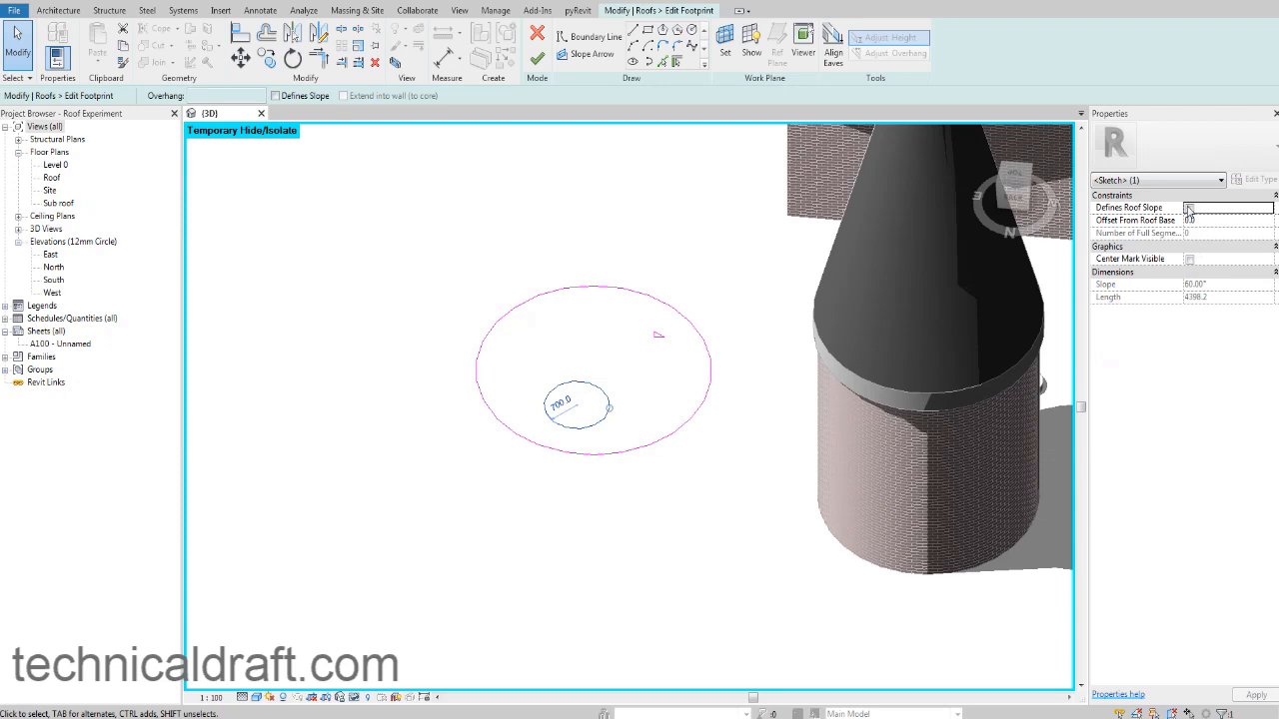
Step: Try to finish the footprint with the inner circle set to define the roof slope
scroll(872, 316, "up", 1)
scroll(632, 362, "up", 2)
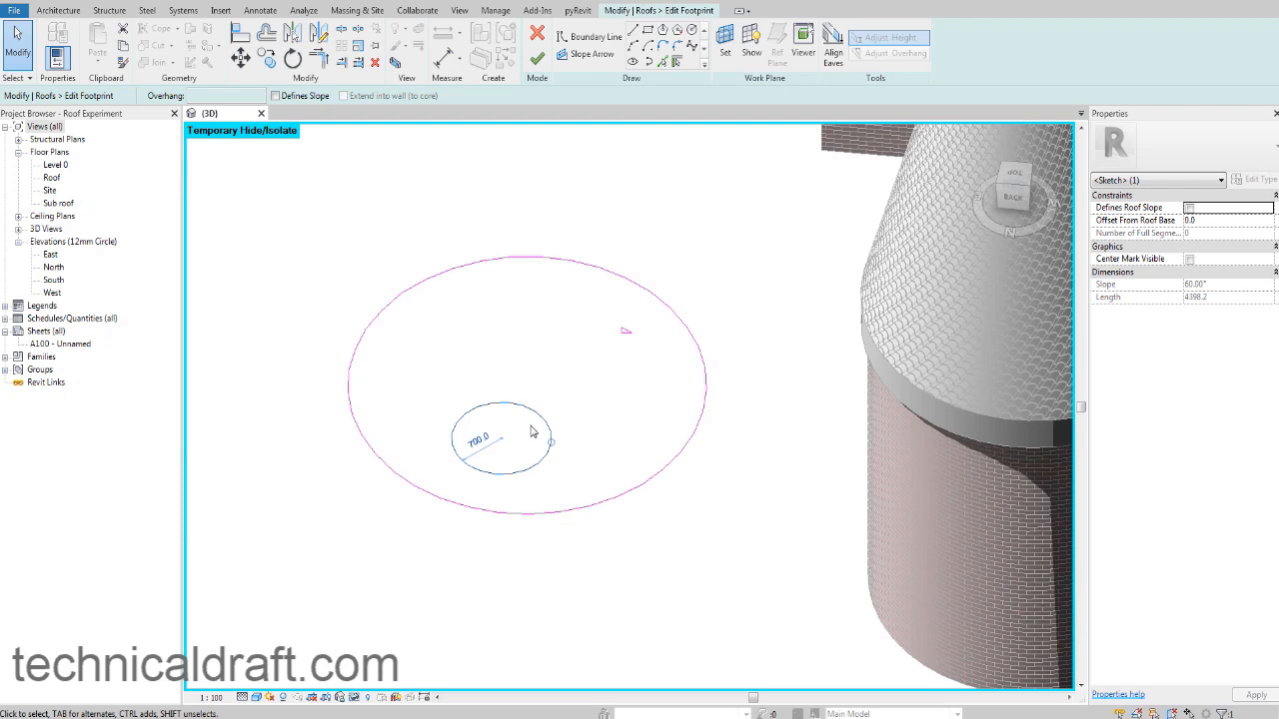
left_click(1189, 207)
scroll(563, 417, "up", 1)
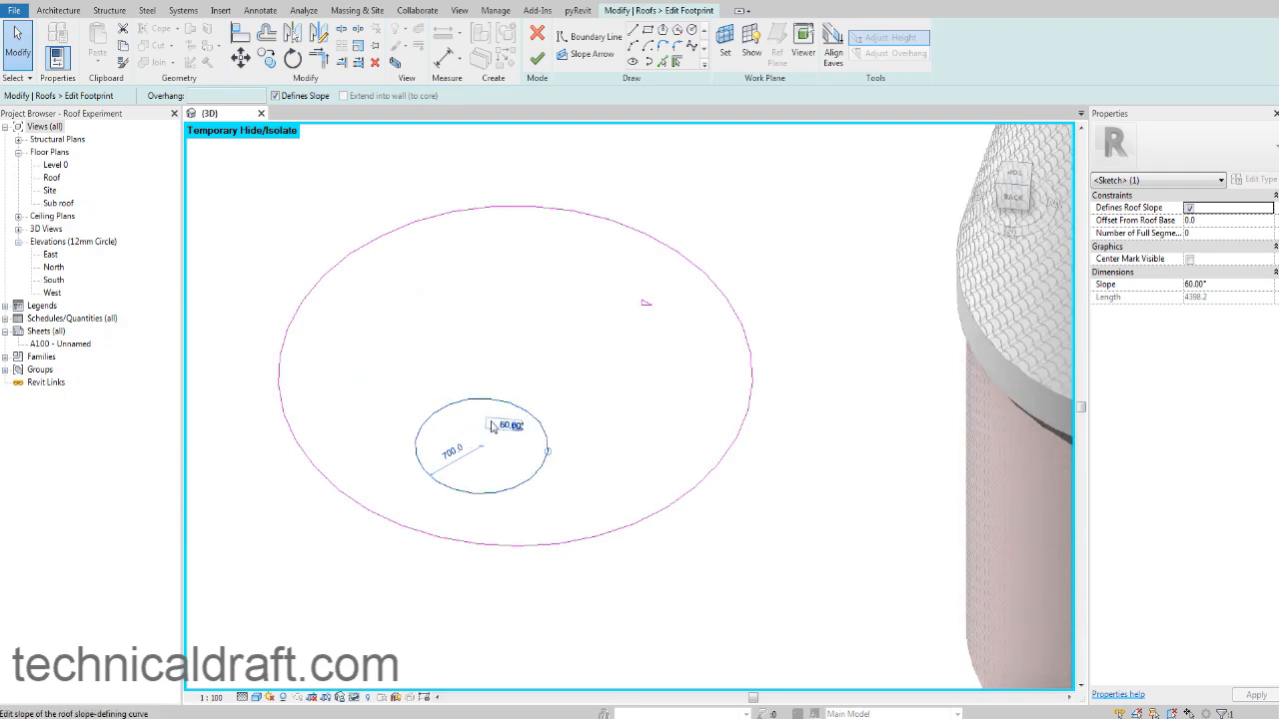
scroll(540, 410, "down", 2)
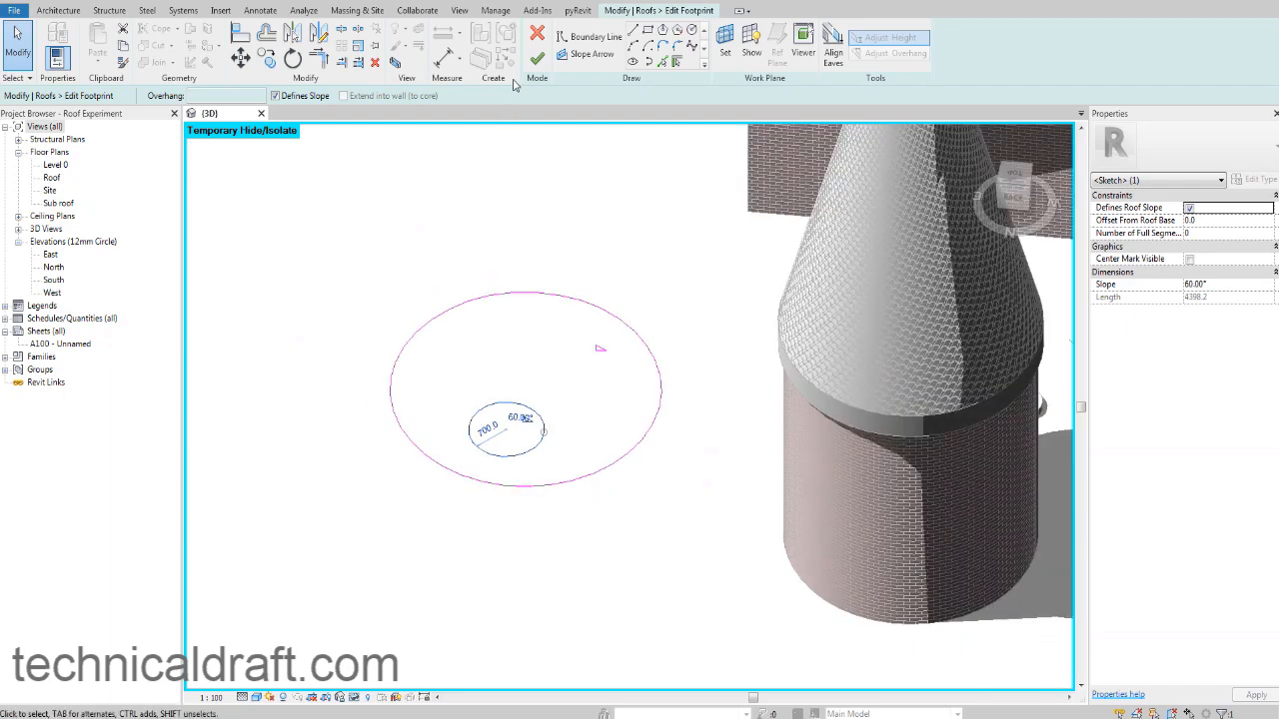
left_click(536, 58)
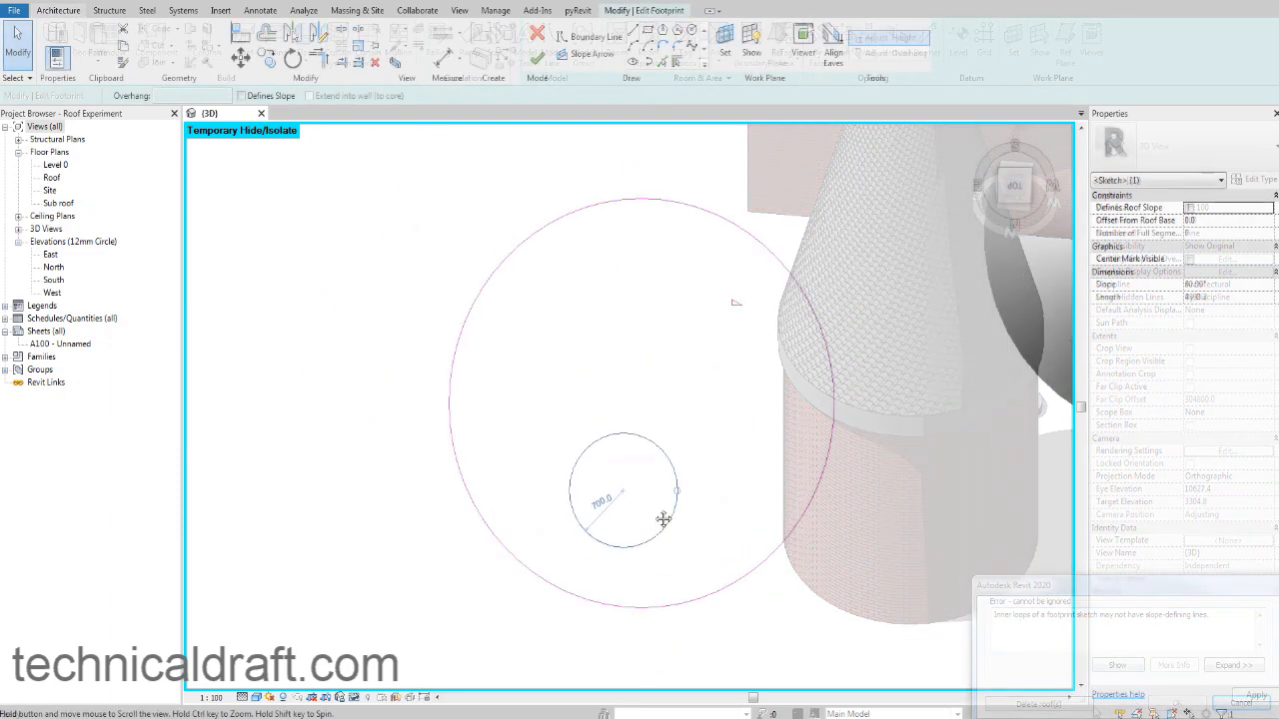
Step: Draw a horizontal diameter line across the outer circle, joining its two opposite quadrant points
left_click(634, 31)
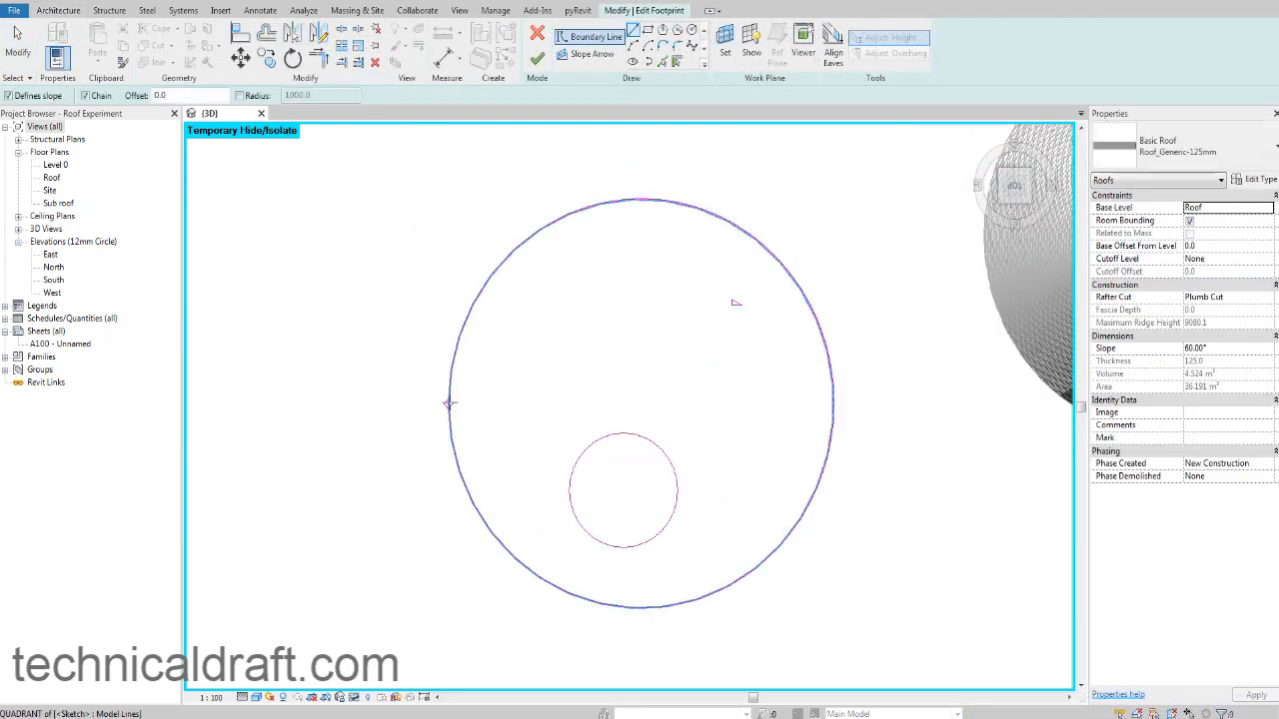
left_click(449, 404)
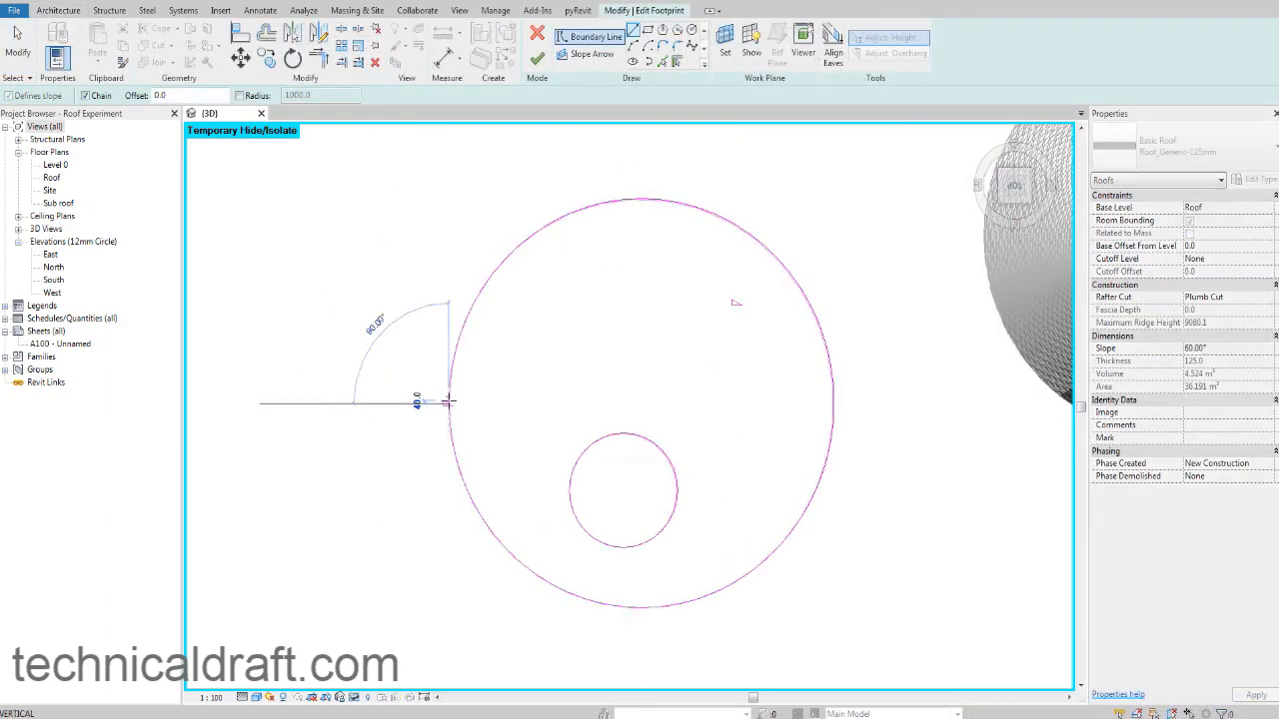
left_click(833, 403)
scroll(799, 419, "down", 2)
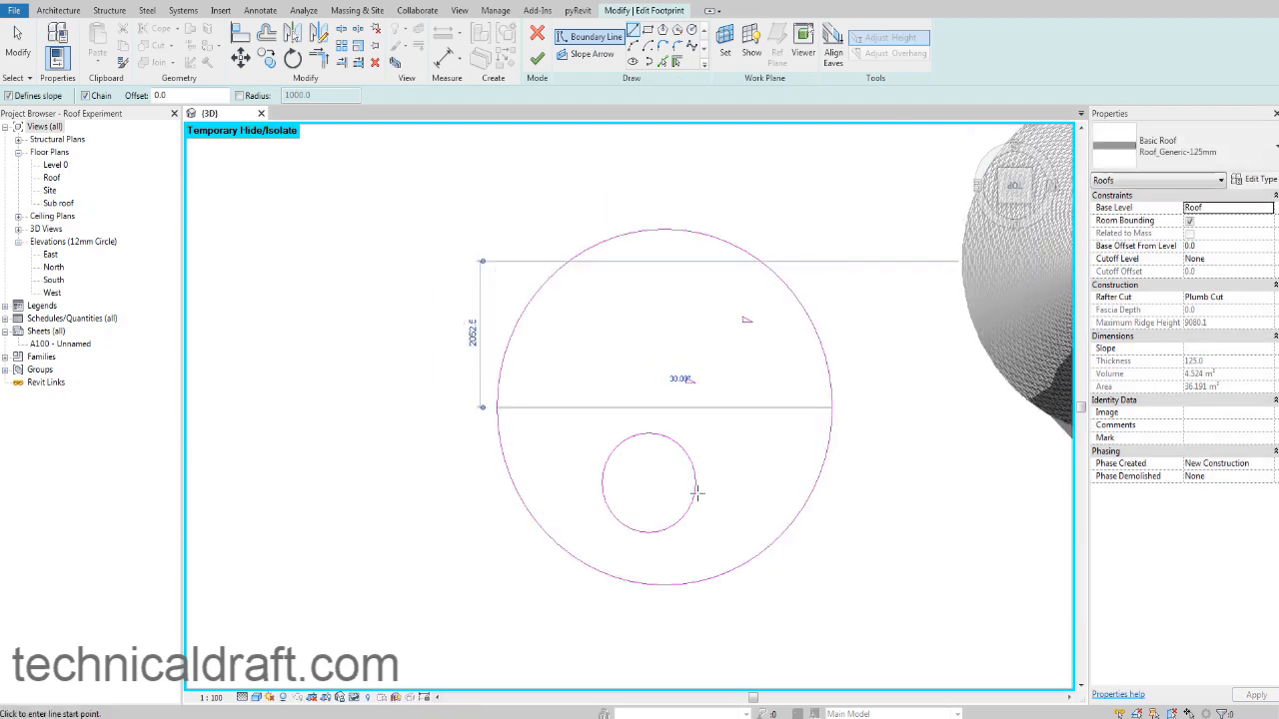
key("Escape")
key("Escape")
Step: Move the inner circle from its centre to the midpoint of the diameter line
left_click(688, 503)
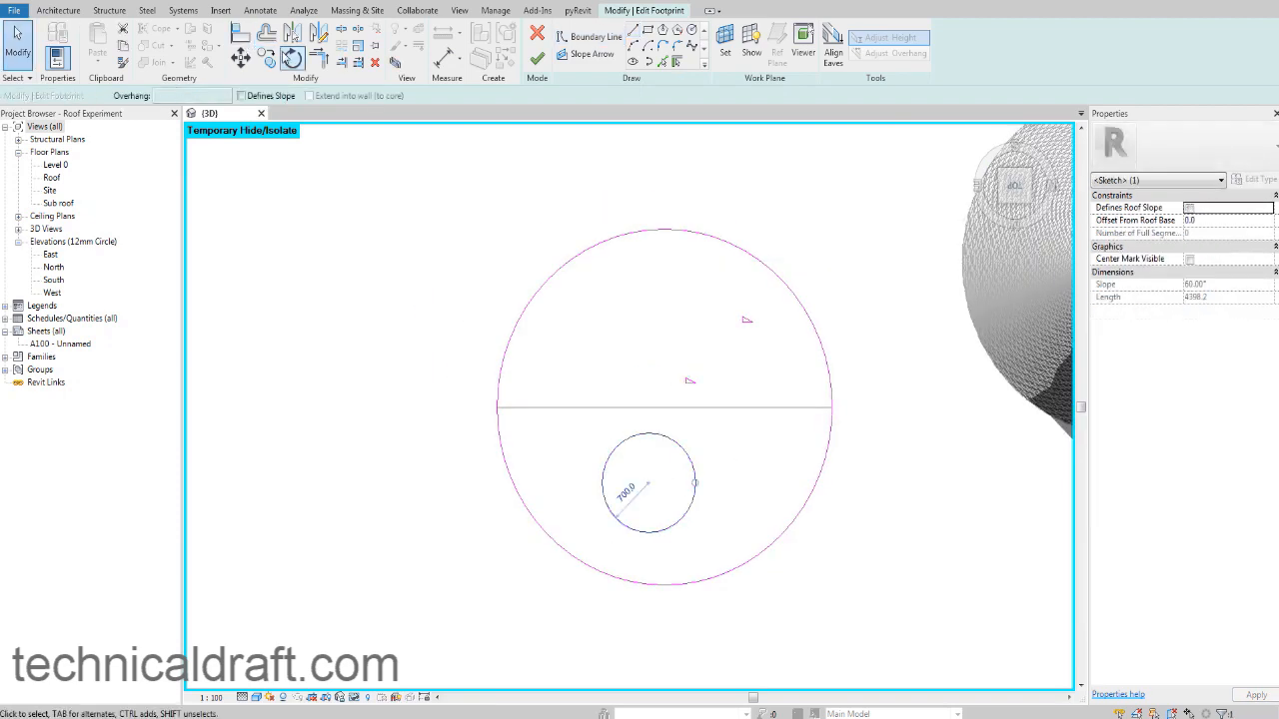
key("m")
key("v")
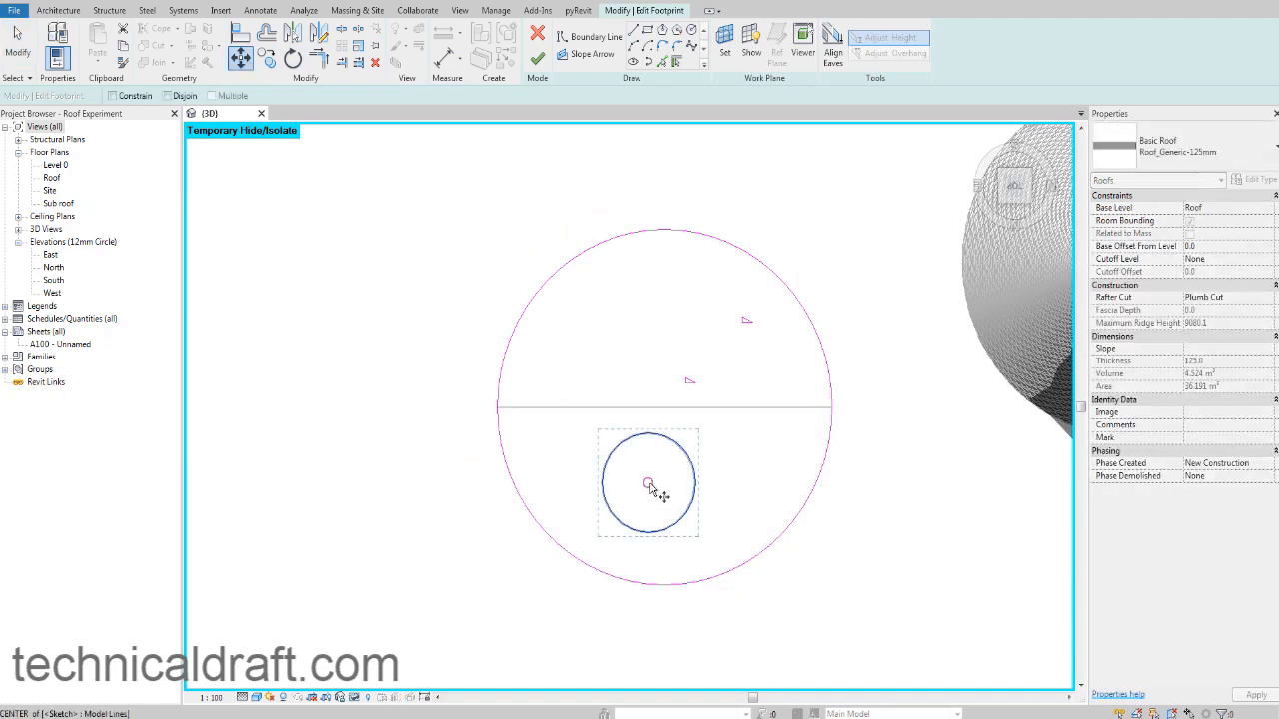
left_click(649, 482)
left_click(665, 406)
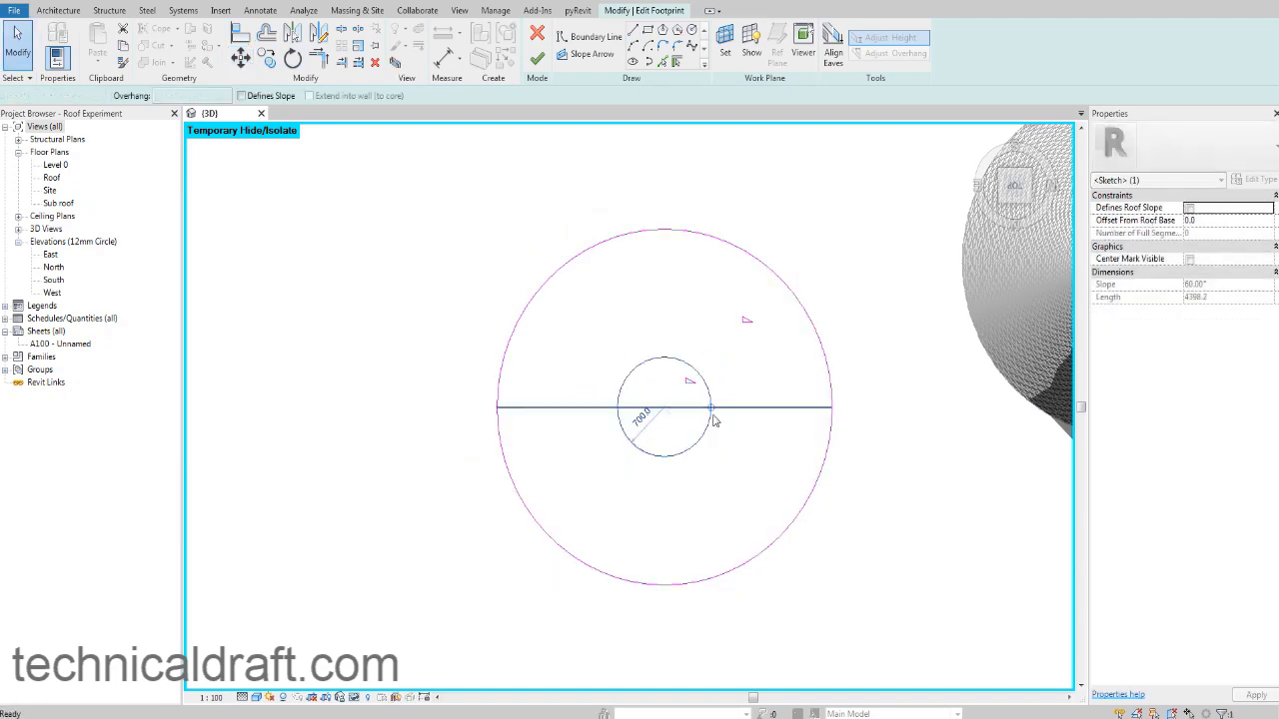
key("Escape")
Step: Delete the diameter line and finish the roof footprint with the two concentric circles
left_click(750, 408)
key("Delete")
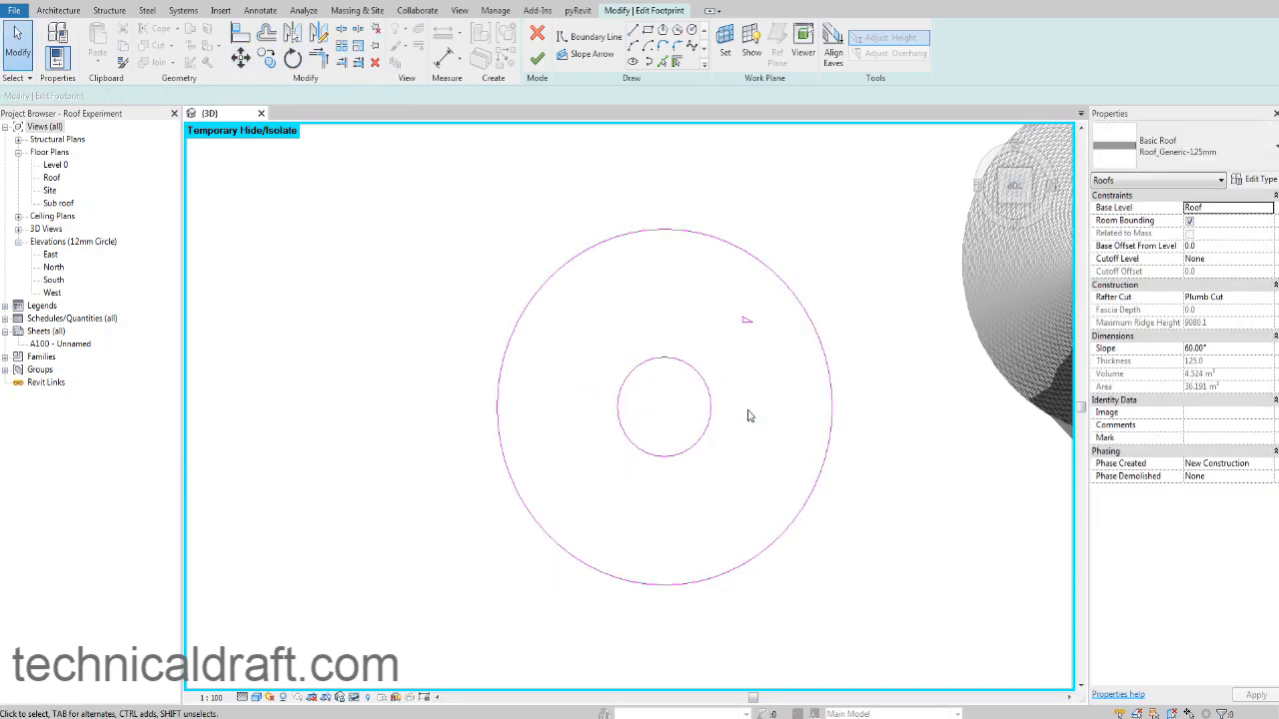
left_click(537, 58)
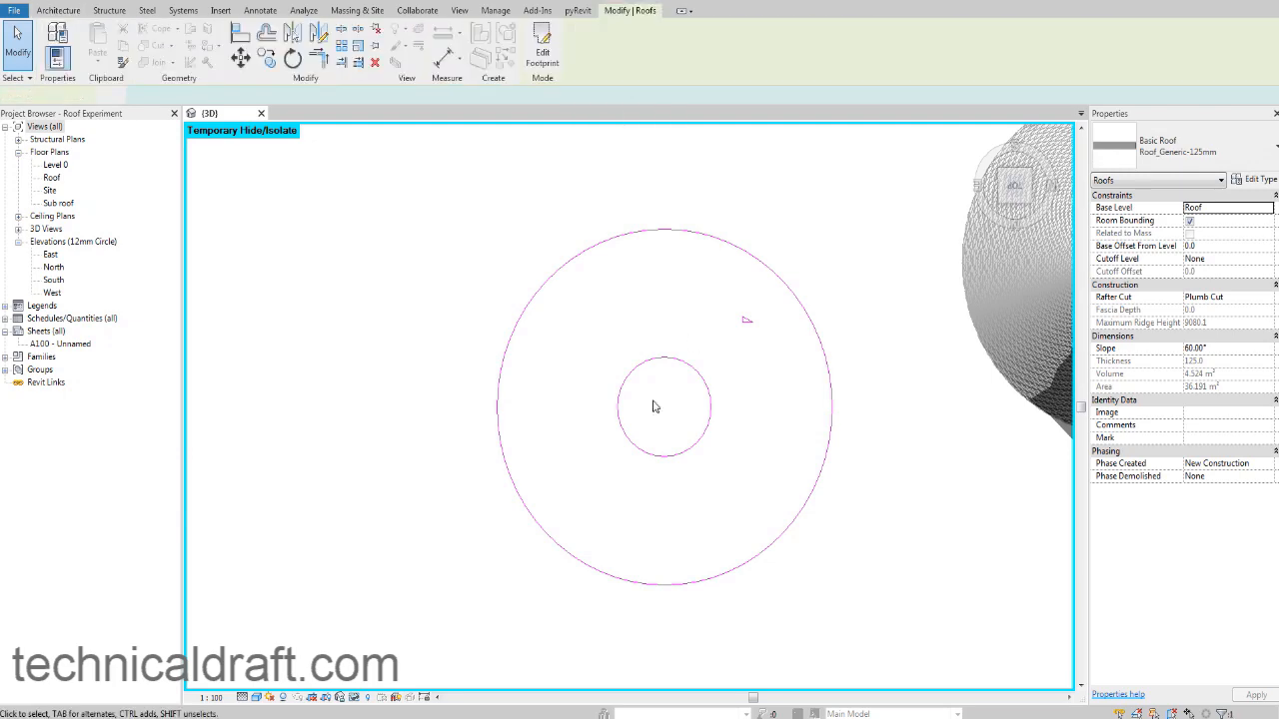
mouse_move(665, 417)
middle_mouse_down("shift")
mouse_move(693, 337)
mouse_move(714, 528)
mouse_move(759, 473)
mouse_move(692, 529)
mouse_move(744, 544)
mouse_move(762, 523)
middle_mouse_up("shift")
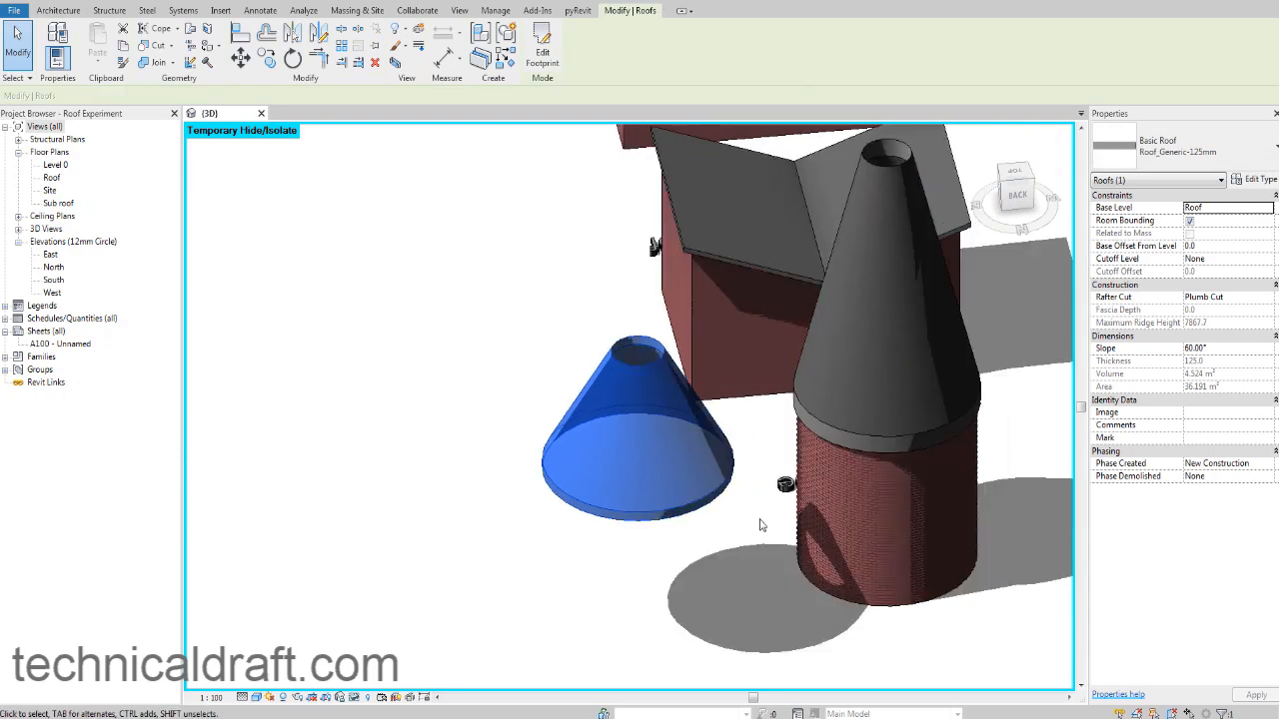
Step: Check the Oast House roof's slope and try to set the new conical roof's slope to 90 degrees
left_click(872, 437)
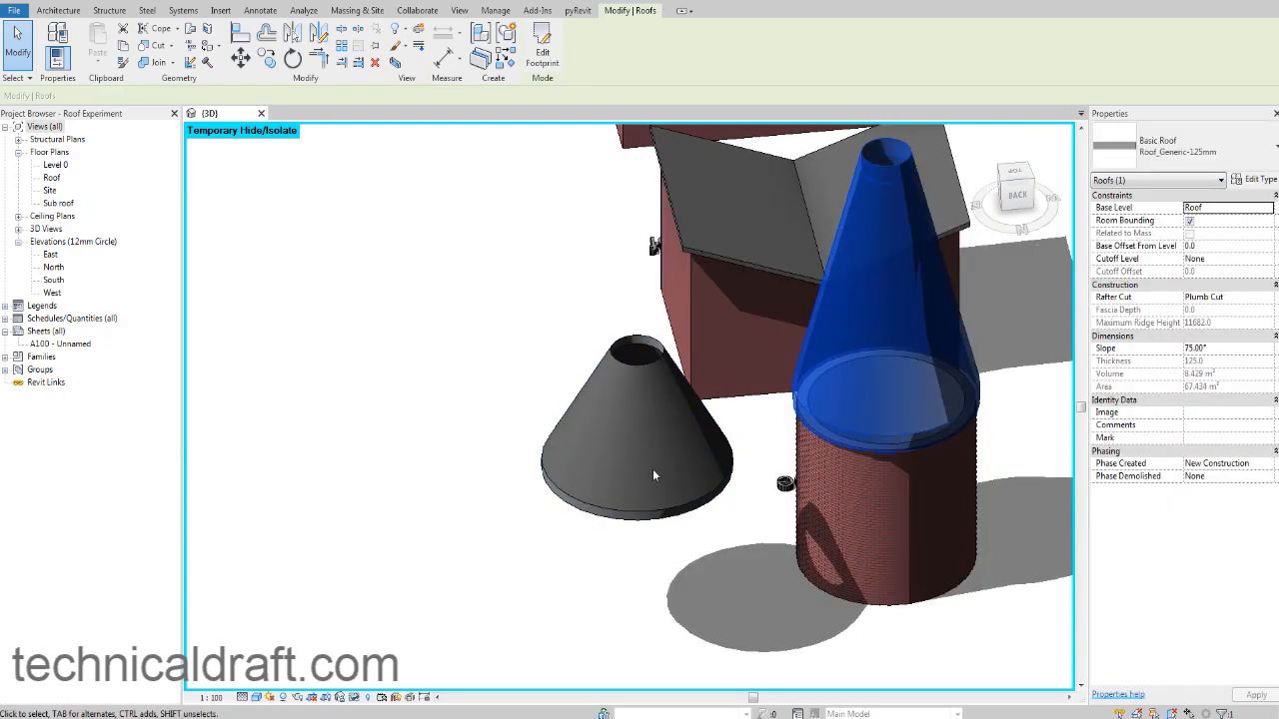
key("Escape")
left_click(674, 513)
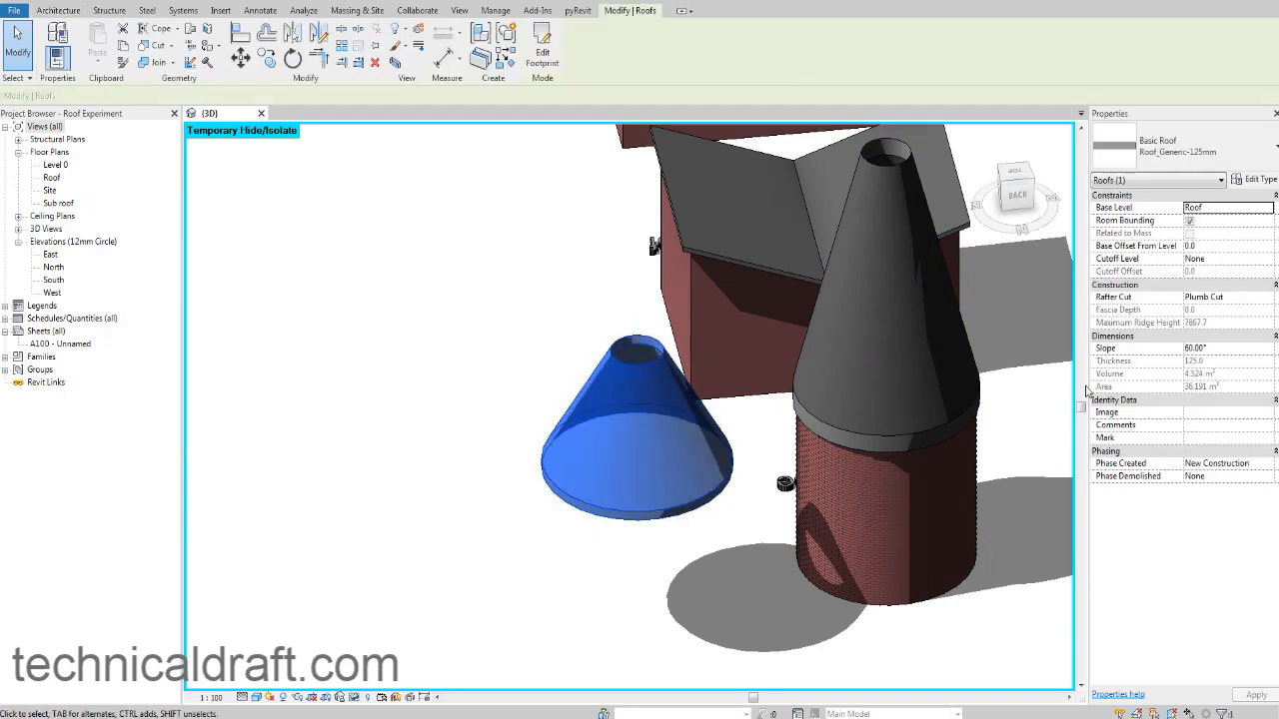
left_click(1210, 349)
left_click_drag(1211, 348, 1113, 344)
type("90")
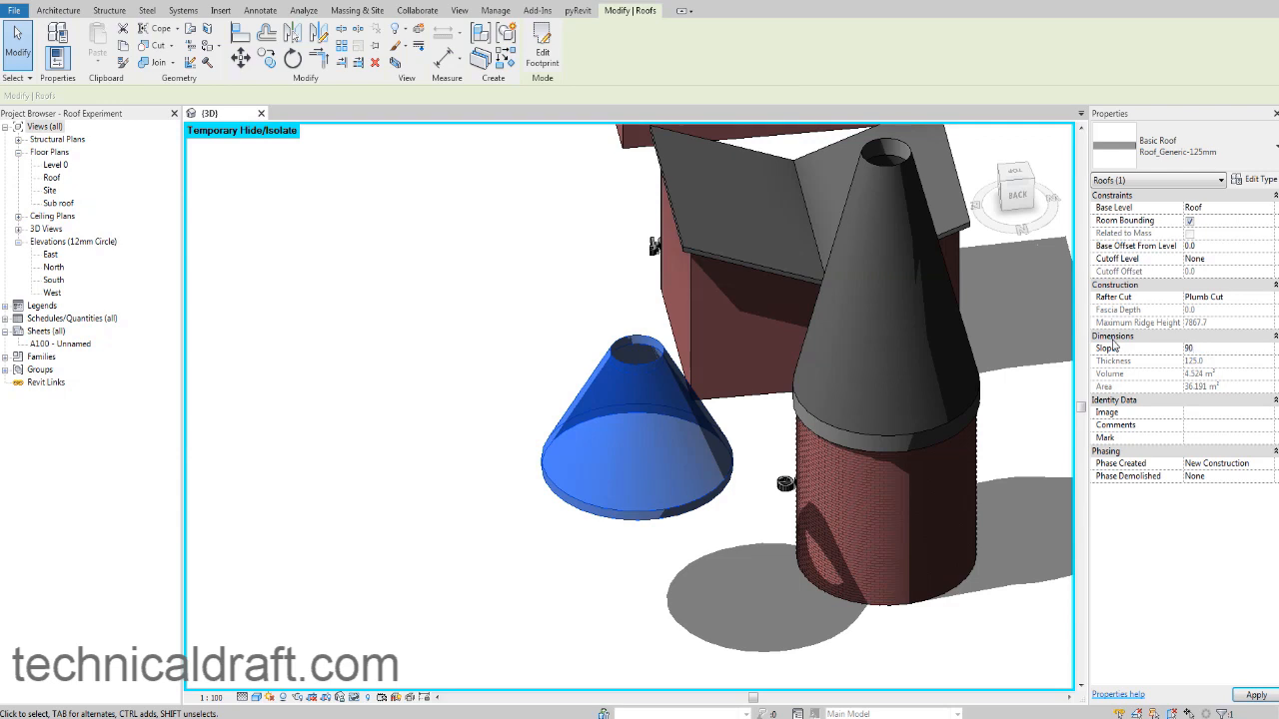
left_click(714, 369)
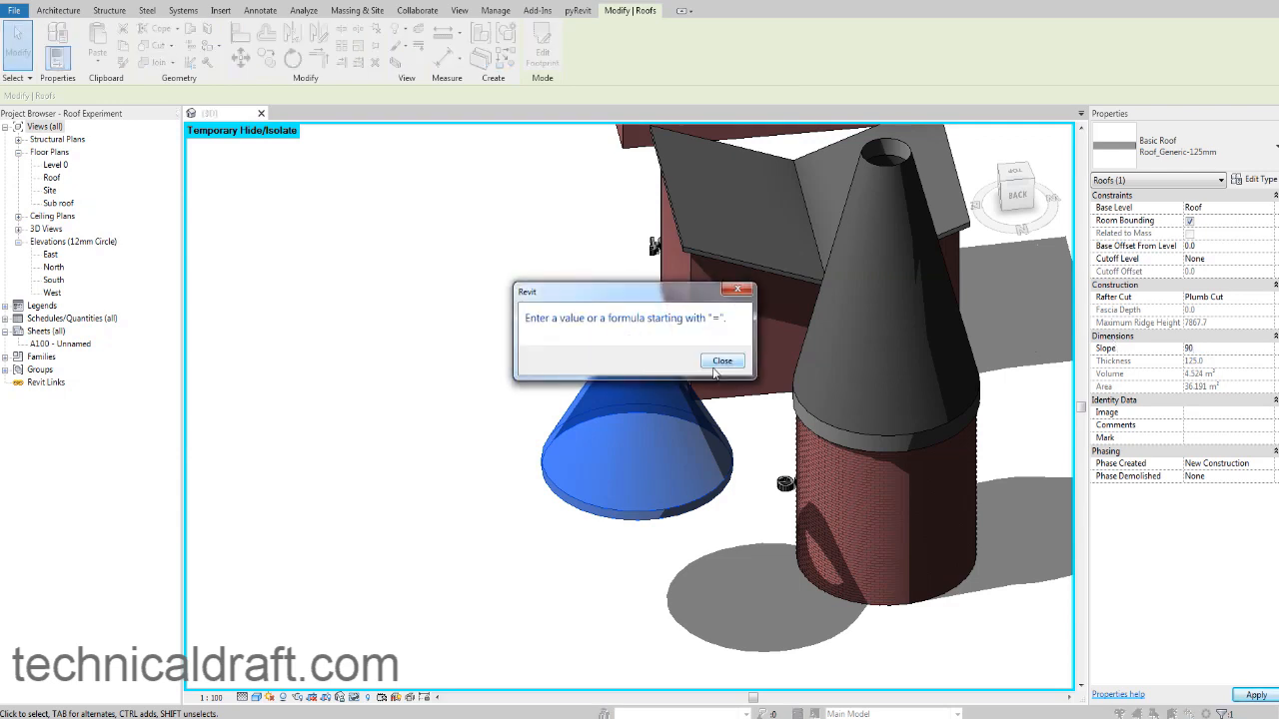
left_click(722, 361)
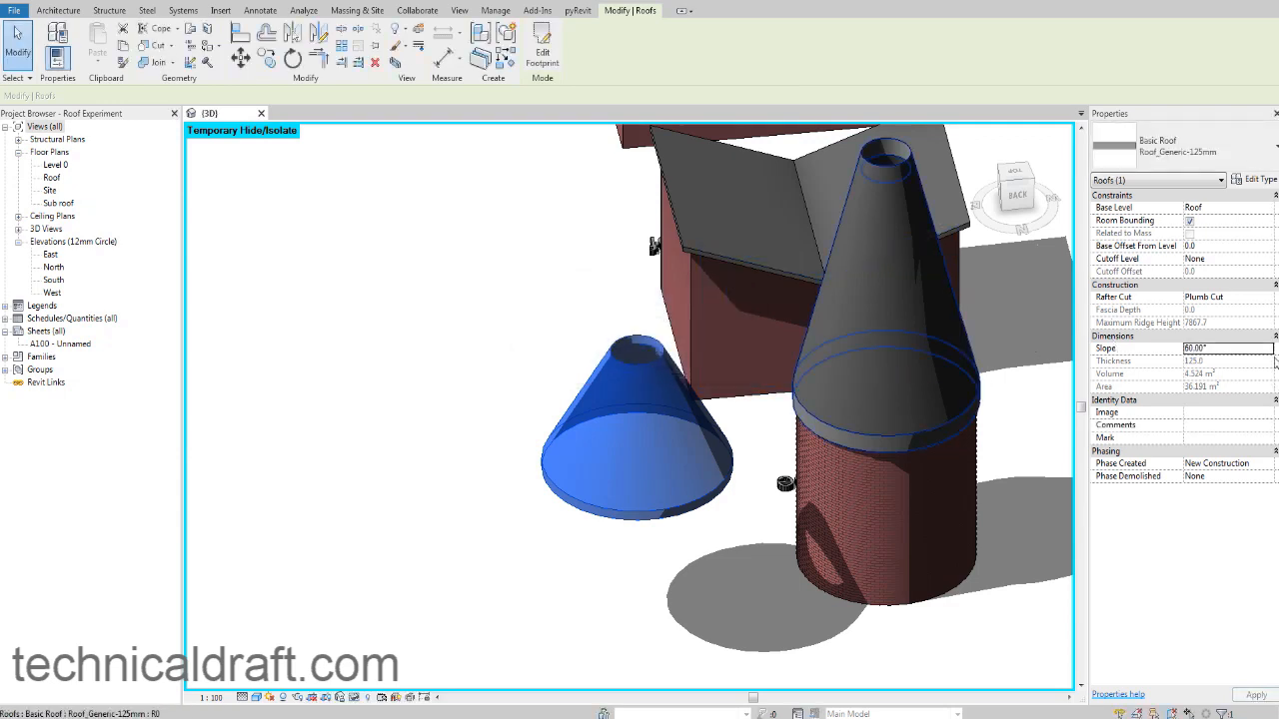
Step: Set the new conical roof's slope to 85 degrees
left_click(1220, 348)
type("85")
left_click(481, 388)
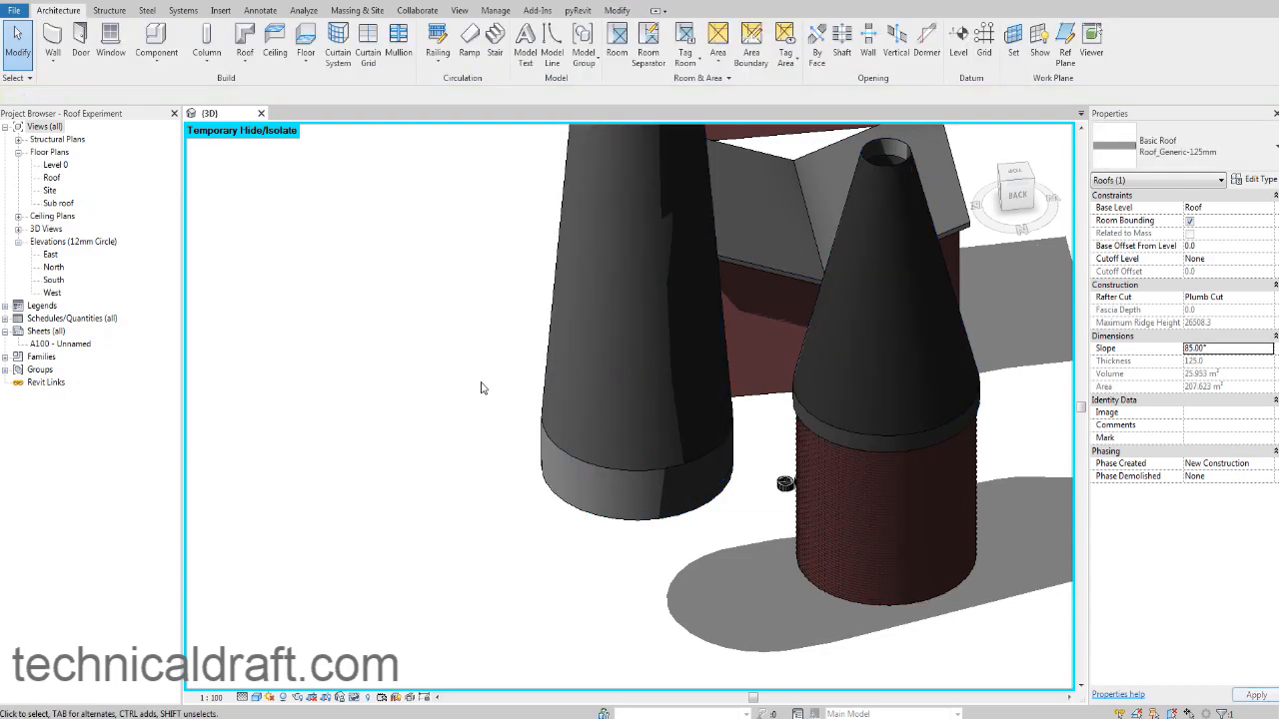
scroll(481, 387, "down", 6)
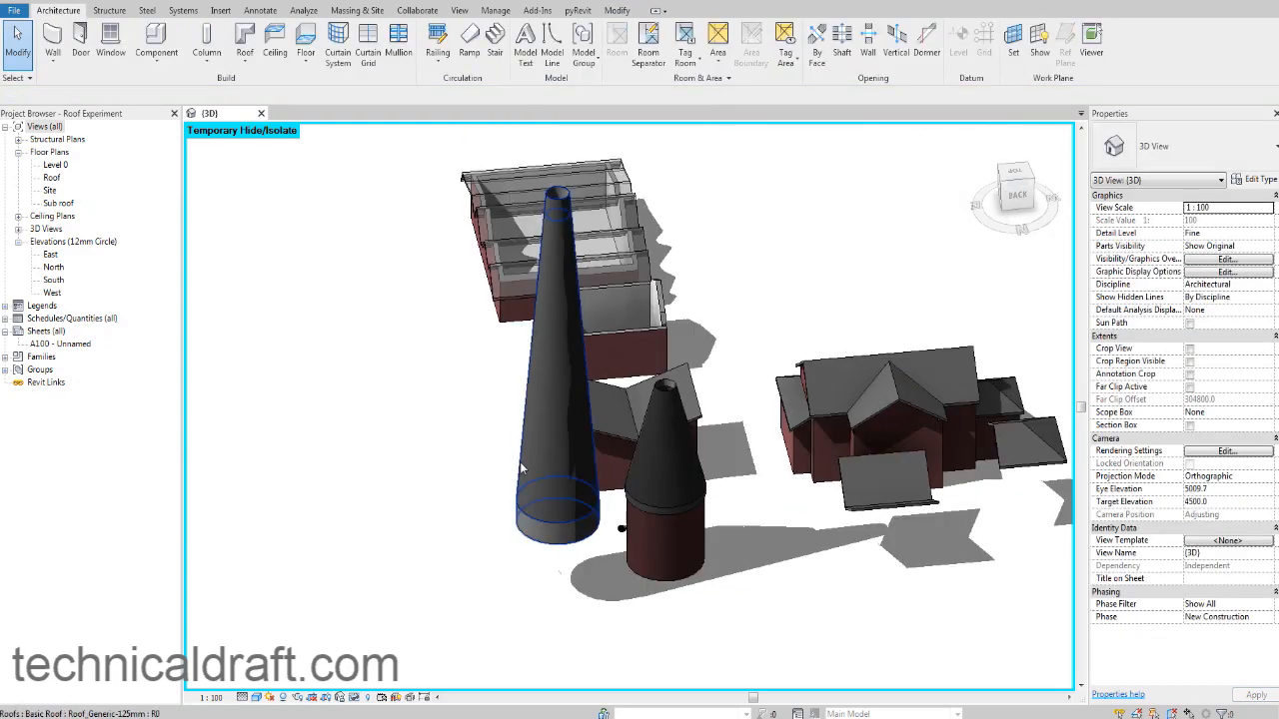
Step: Examine the new tall conical roof and the other roof examples around it from several sides in the 3D view
middle_click_drag(558, 492, 640, 486, "shift")
scroll(414, 542, "down", 4)
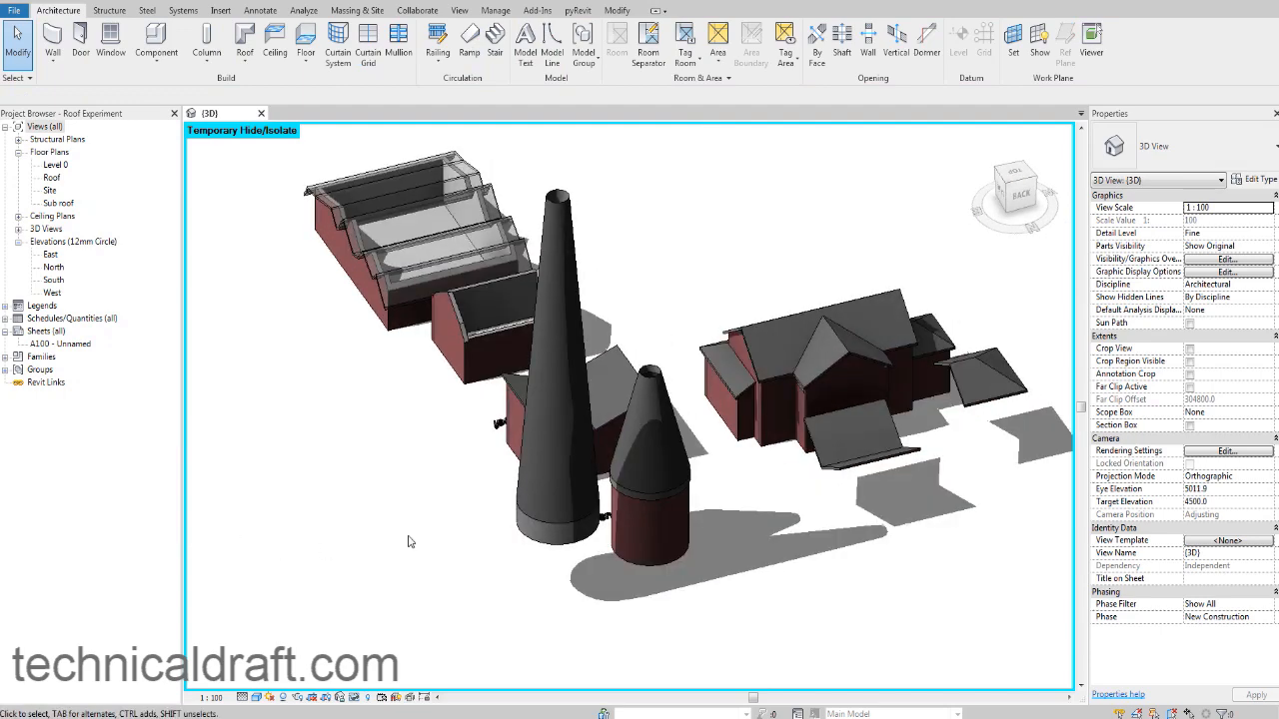
scroll(403, 435, "up", 5)
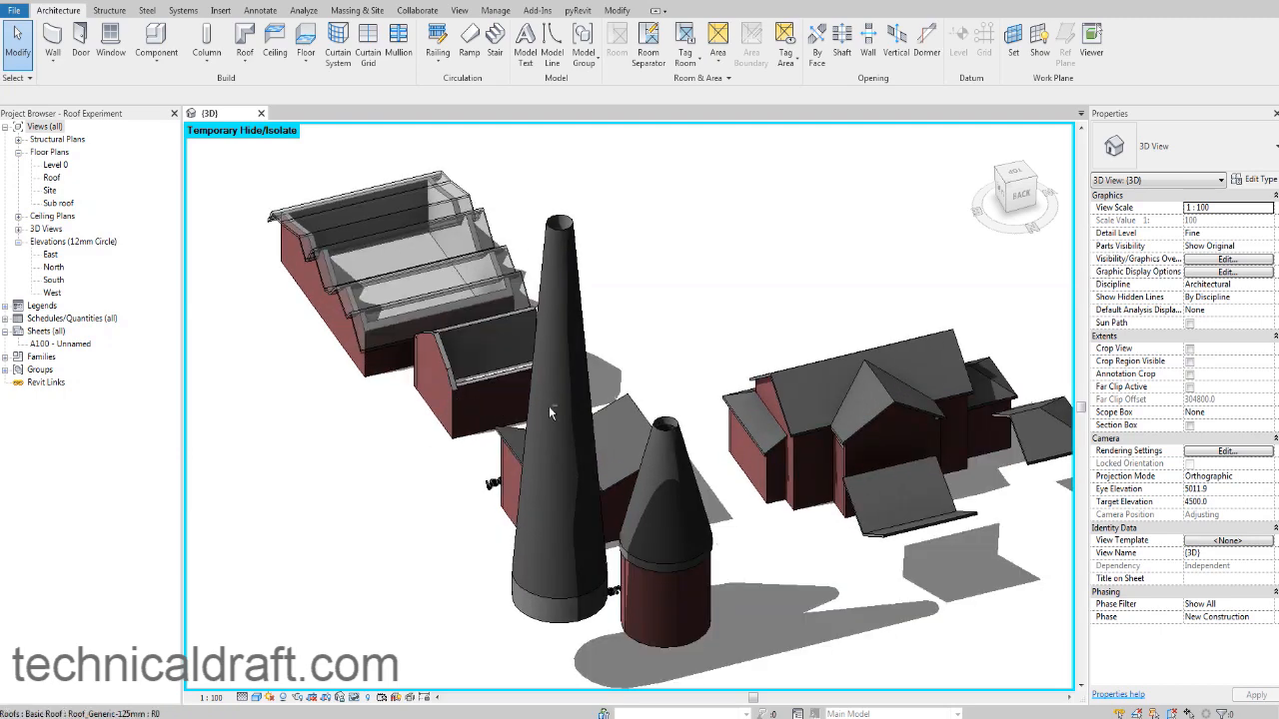
scroll(603, 410, "down", 2)
middle_click_drag(813, 427, 766, 423, "shift")
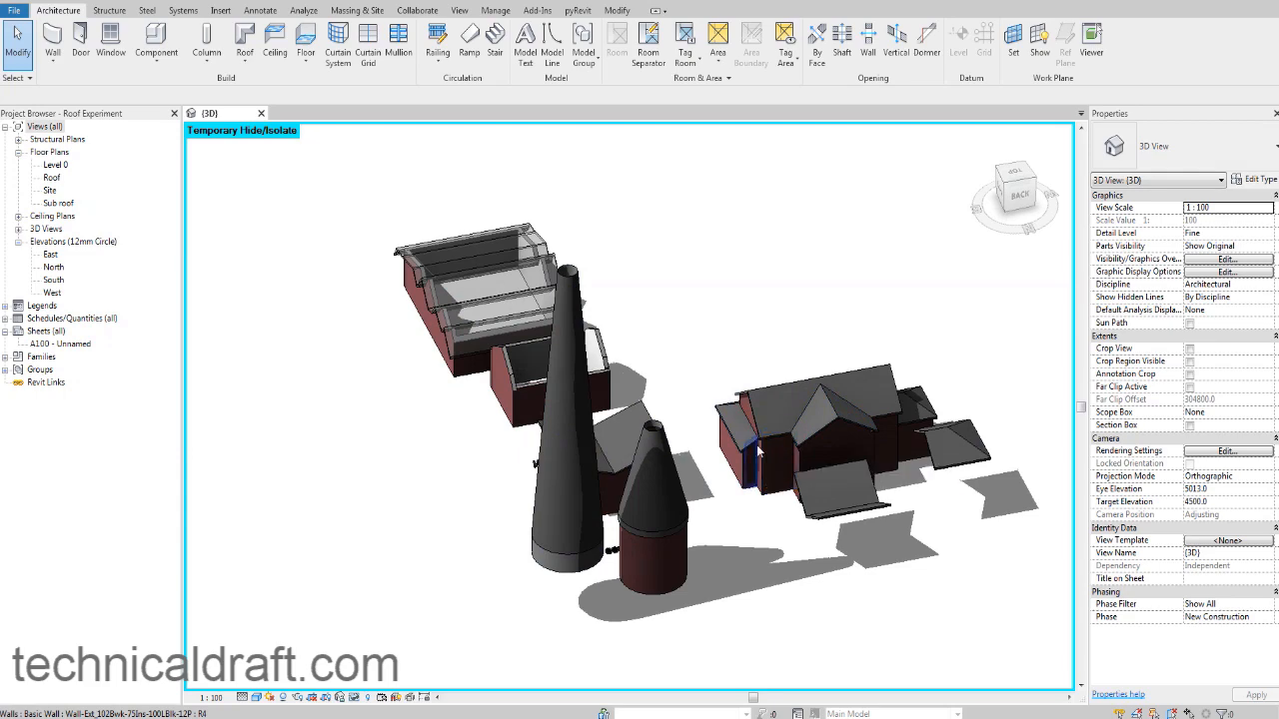
middle_click_drag(757, 445, 617, 360, "shift")
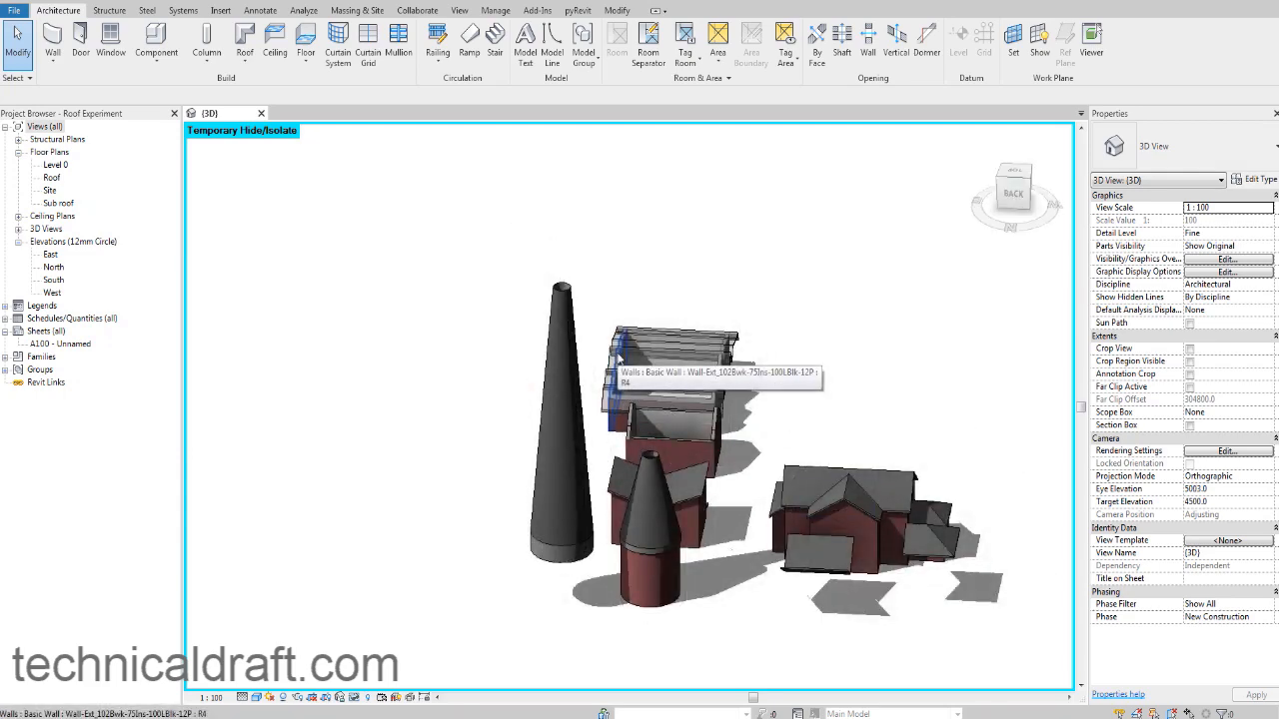
middle_click_drag(732, 404, 700, 378, "shift")
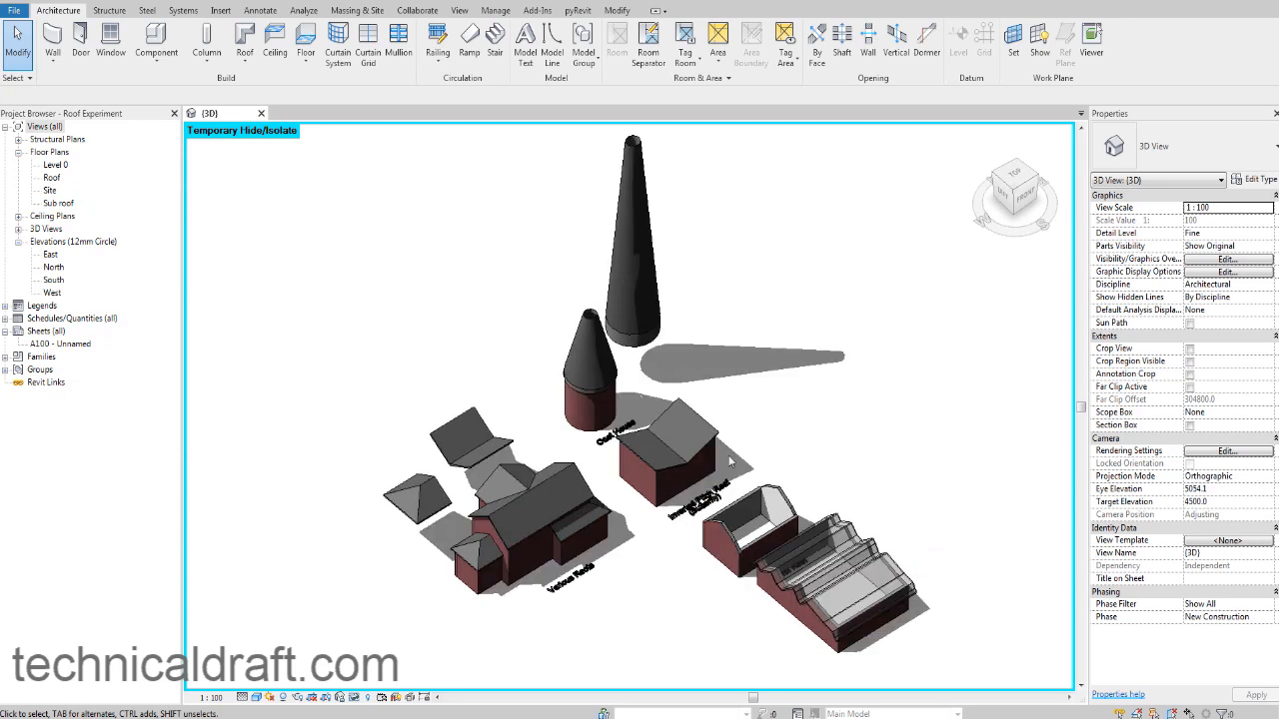
middle_click_drag(688, 406, 673, 442)
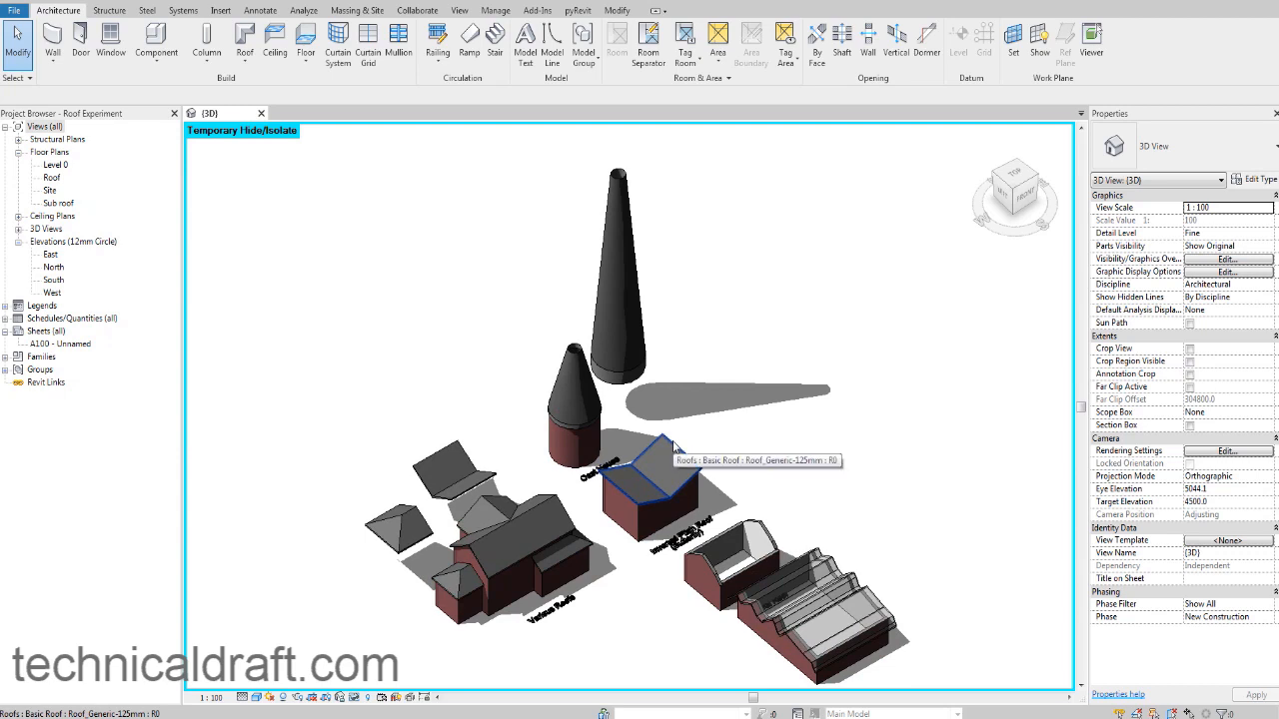
middle_click_drag(704, 388, 704, 392, "shift")
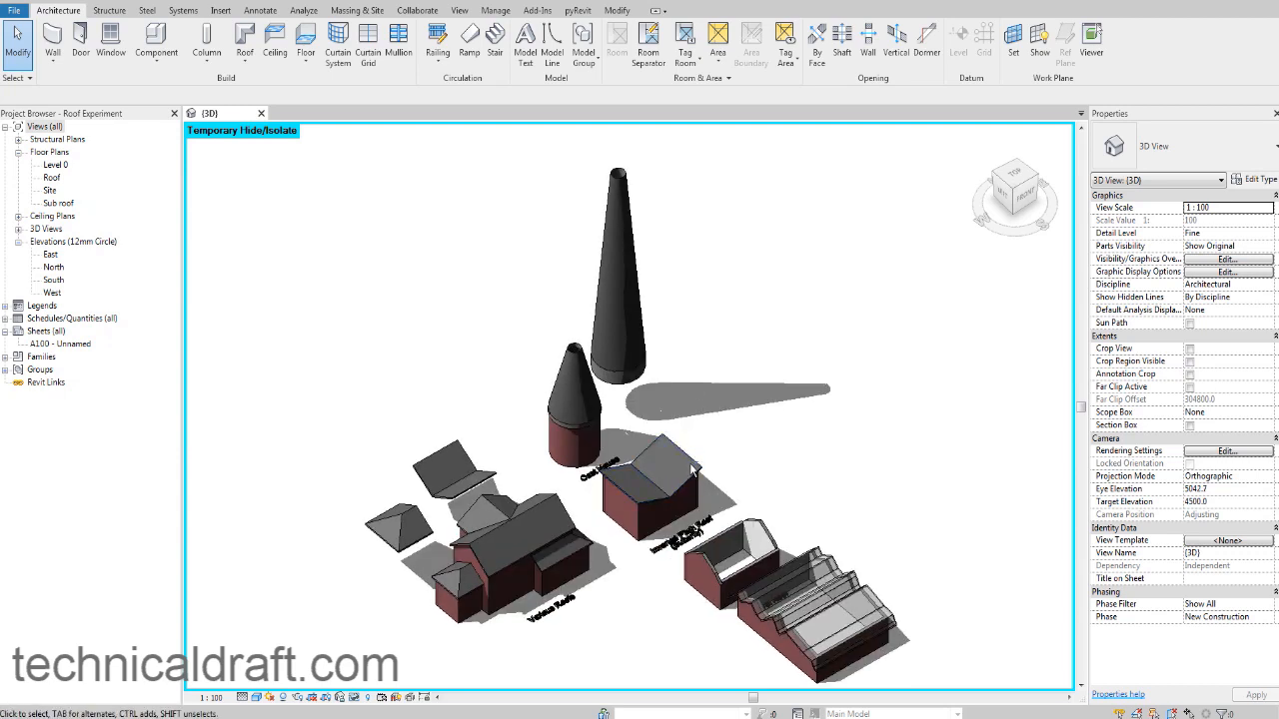